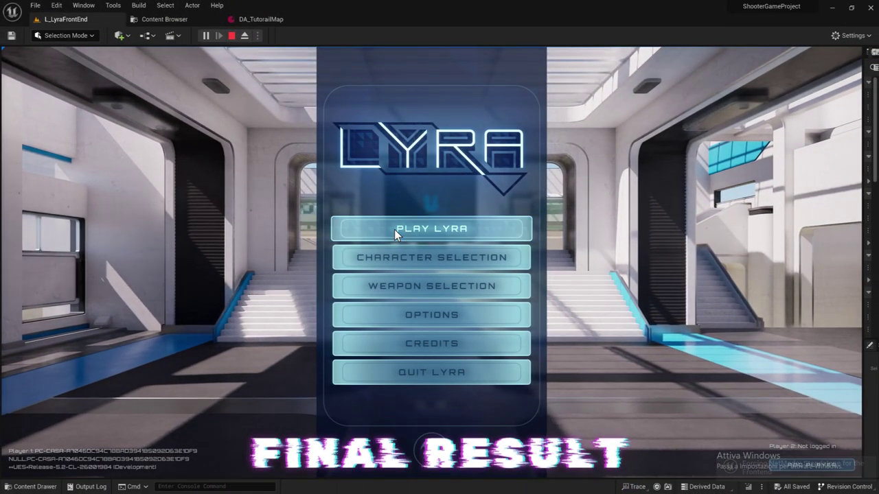
Step: Host a game on the Stoneisland control-point map from Lyra's Start a Game carousel
click(394, 230)
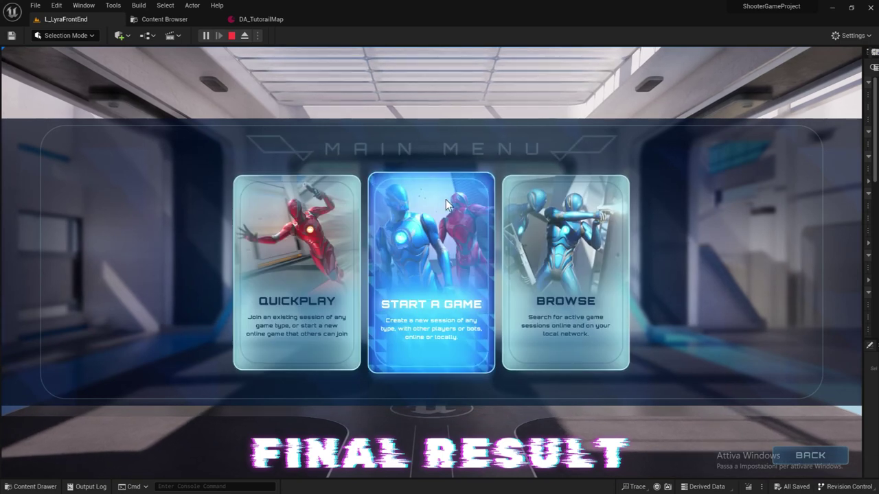
click(413, 250)
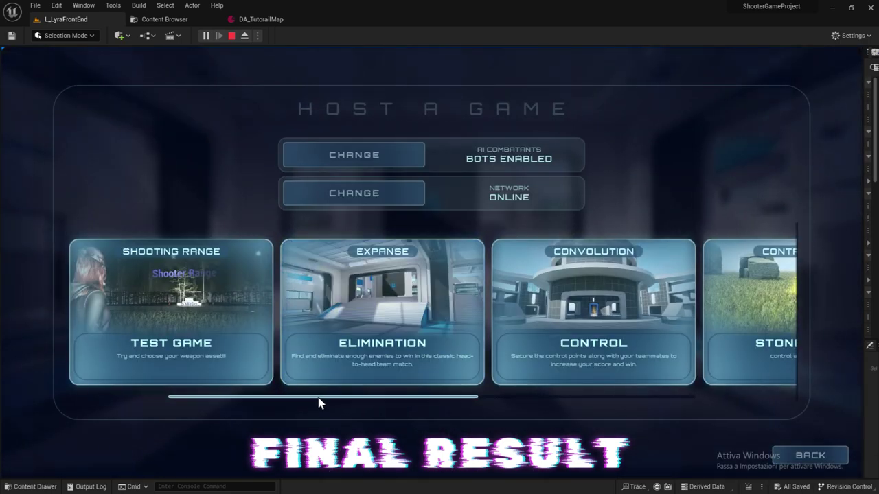
drag(319, 398, 514, 405)
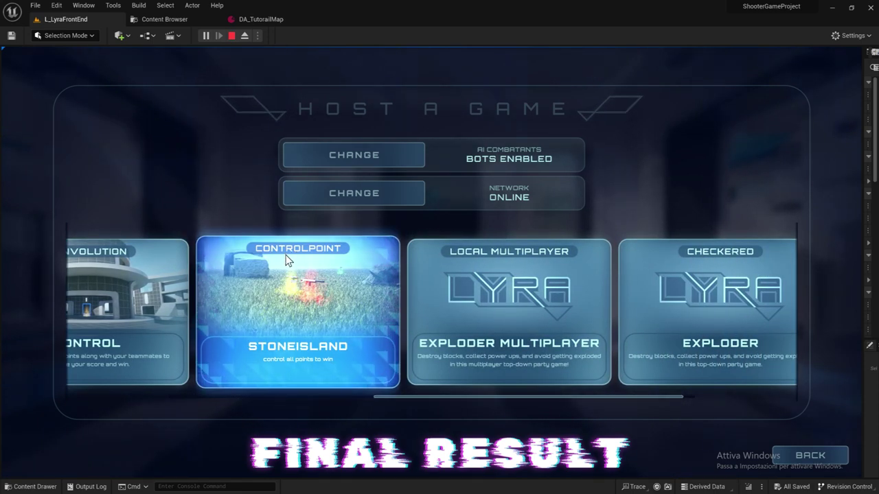
drag(389, 398, 346, 398)
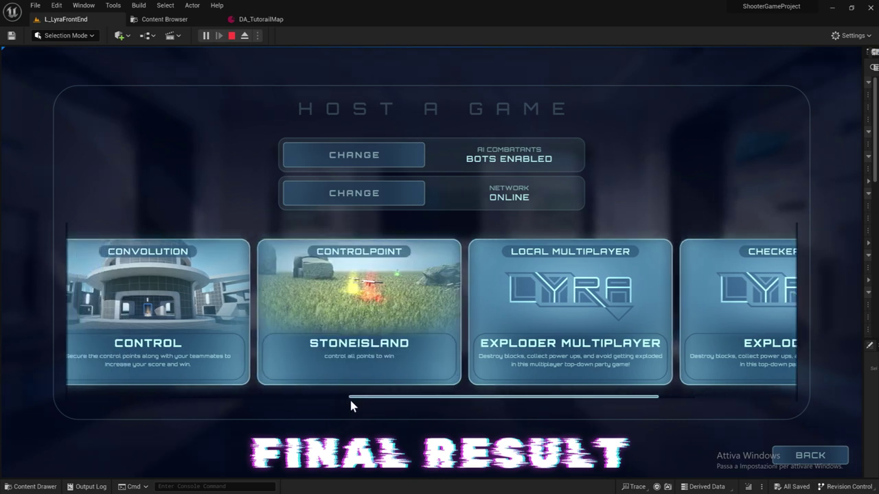
click(391, 342)
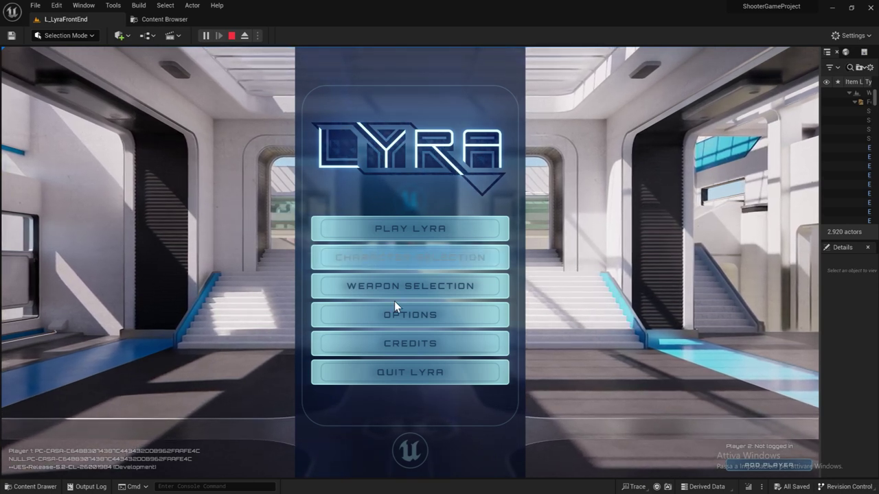
Step: Launch the Shooting Range Test Game card from the Lyra Host a Game map list
click(412, 232)
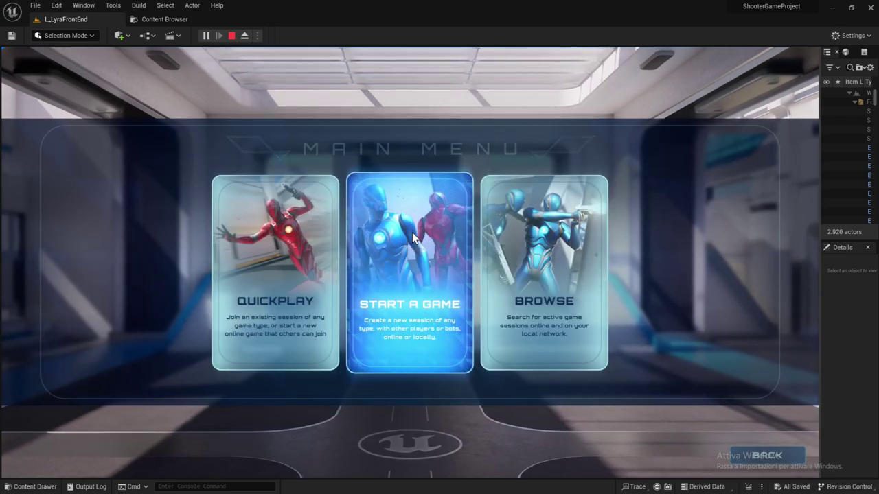
click(411, 232)
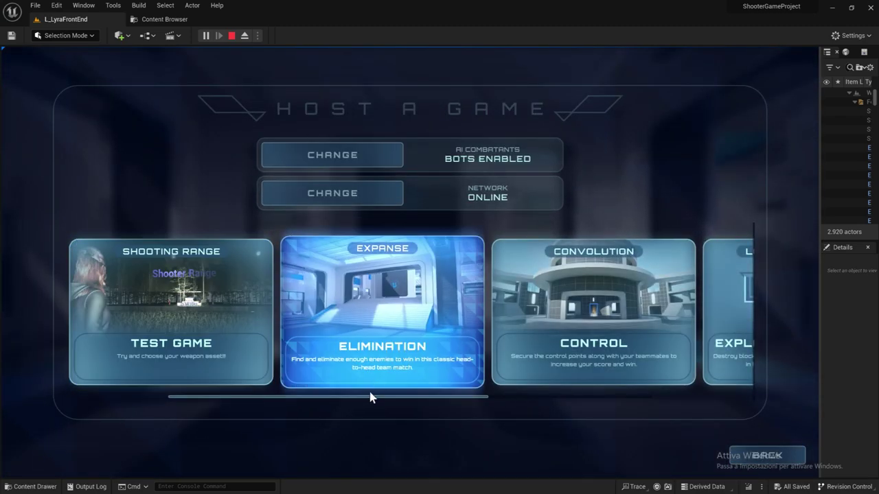
mouse_move(369, 398)
mouse_down()
mouse_move(580, 404)
mouse_move(306, 401)
mouse_up()
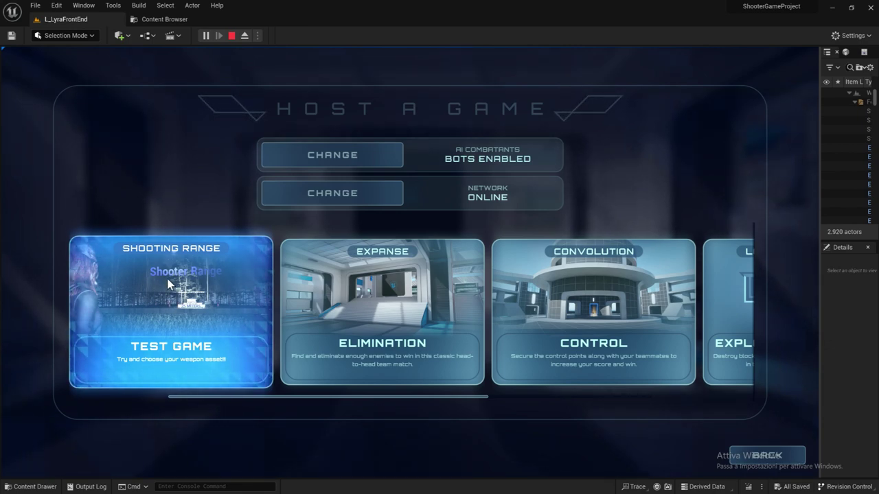
click(167, 282)
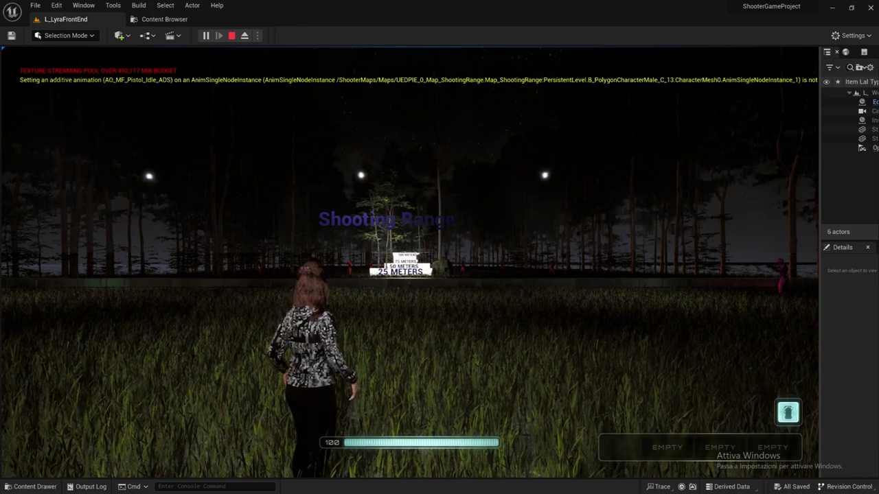
Step: Run the character onto the teal pad to pick up a rifle
key(w)
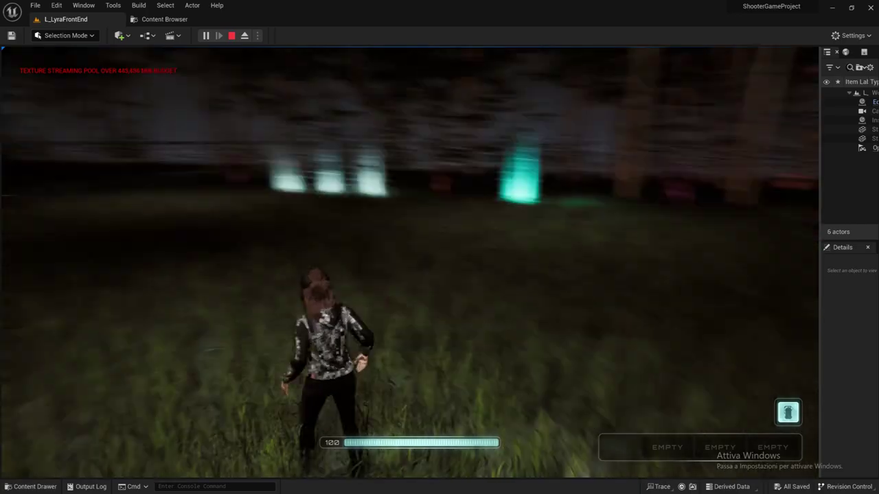
key(w)
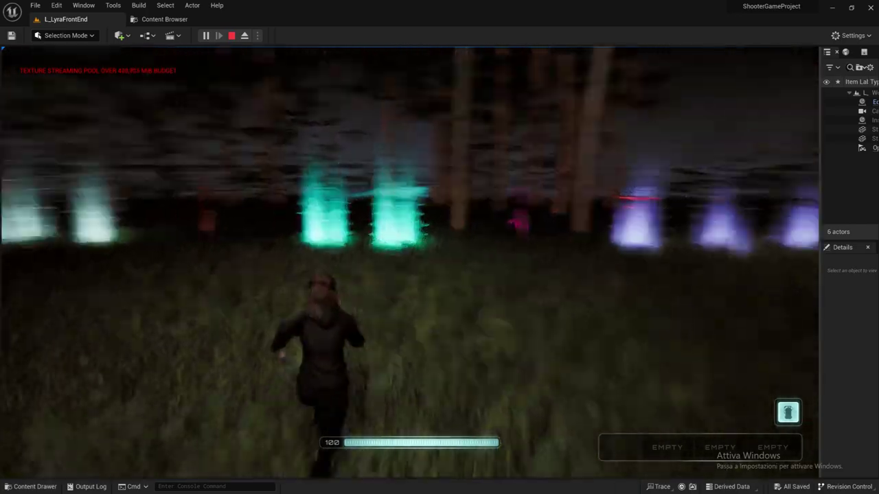
key(w)
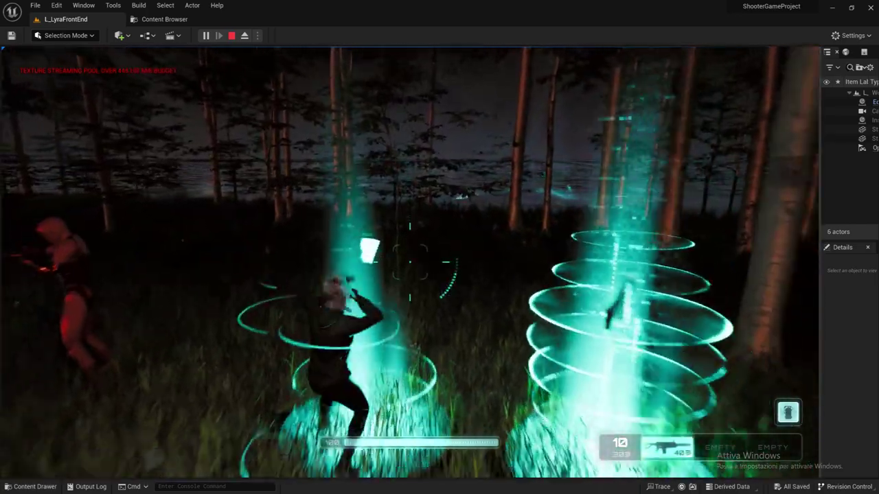
Step: Run to the 25 METERS range, fire at the targets, then stop the play session
key(w)
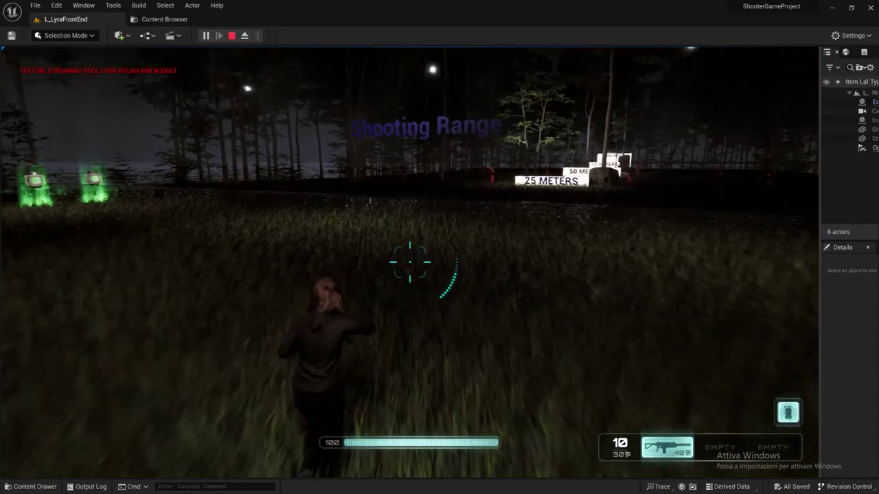
key(w)
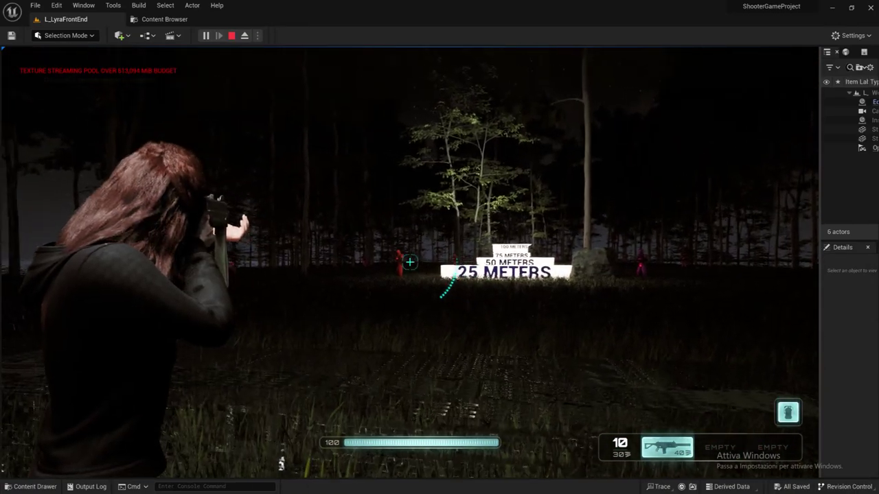
click(410, 261)
key(Escape)
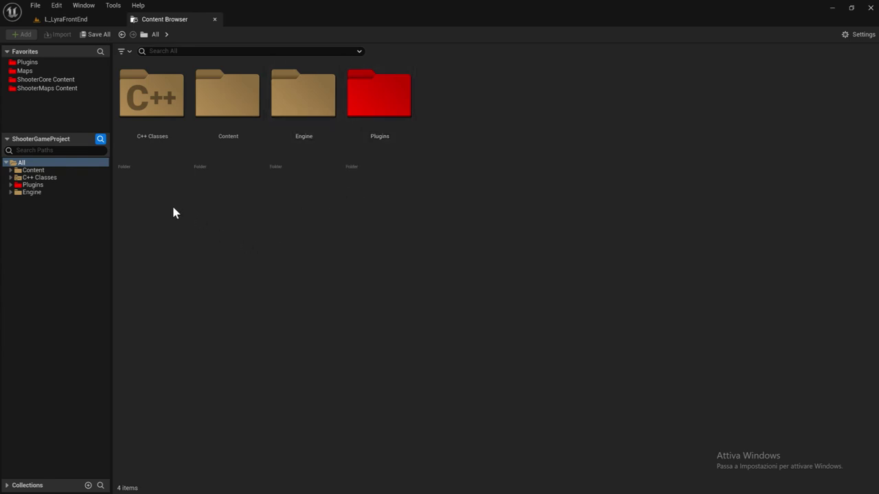
Step: Open Map_Test from Content > A_MyShooterGame > Maps > MapTest and fly around its floor and ramp
click(10, 170)
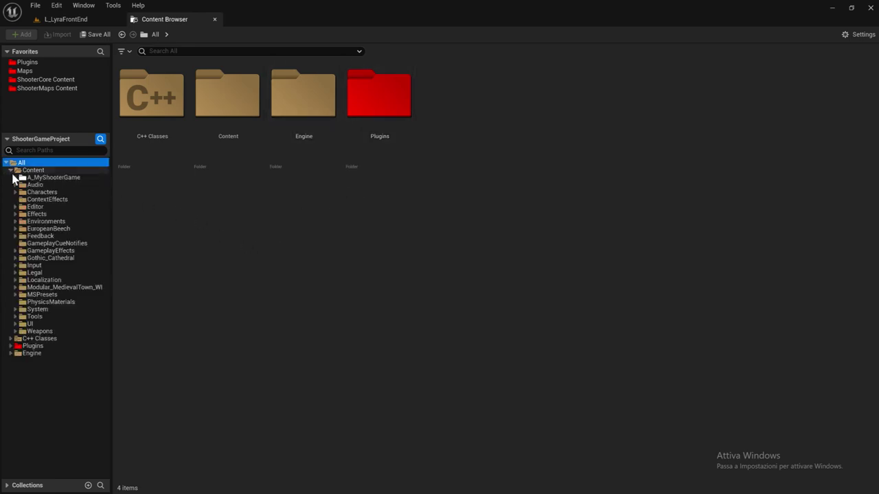
click(15, 177)
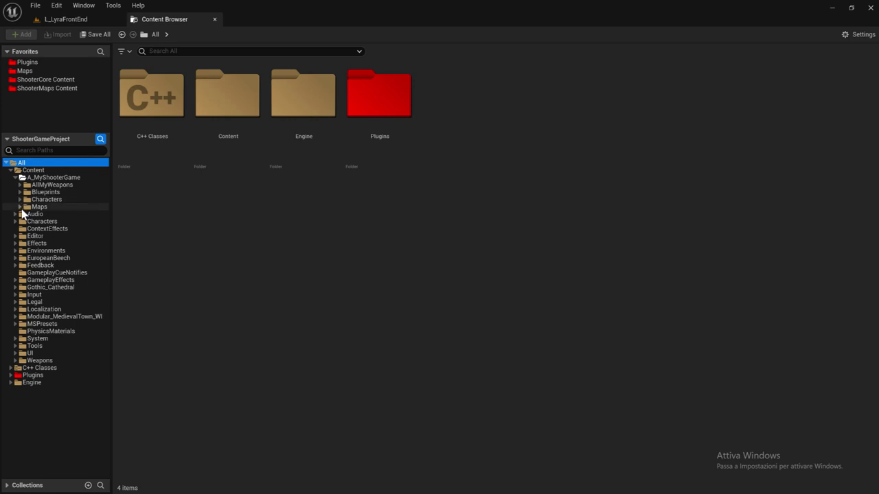
click(142, 117)
double_click(144, 117)
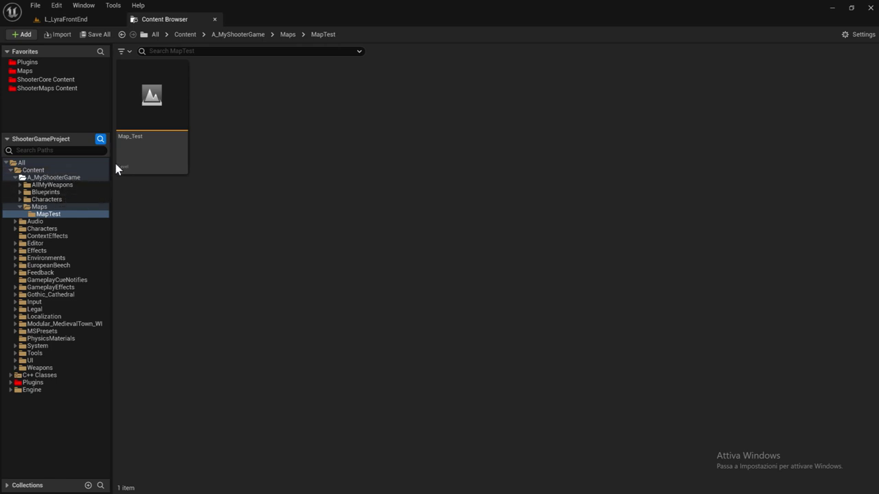
double_click(171, 150)
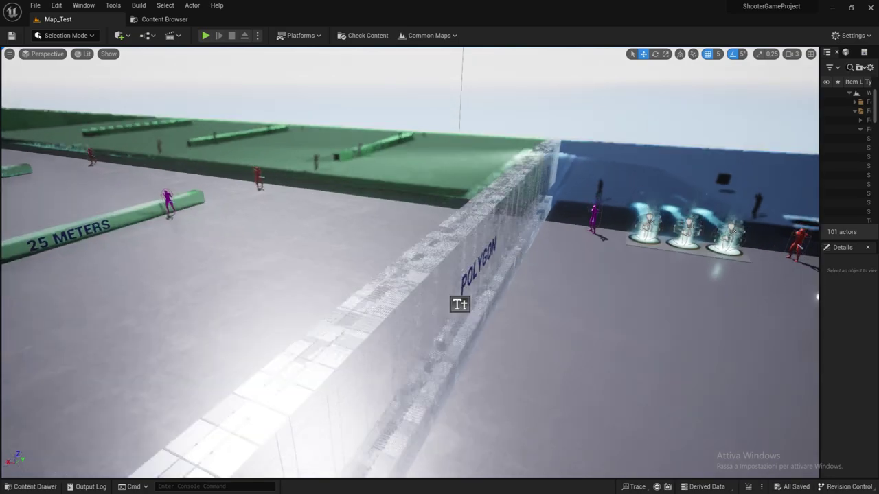
mouse_move(439, 260)
right_down()
mouse_move(481, 275)
mouse_move(494, 247)
right_up()
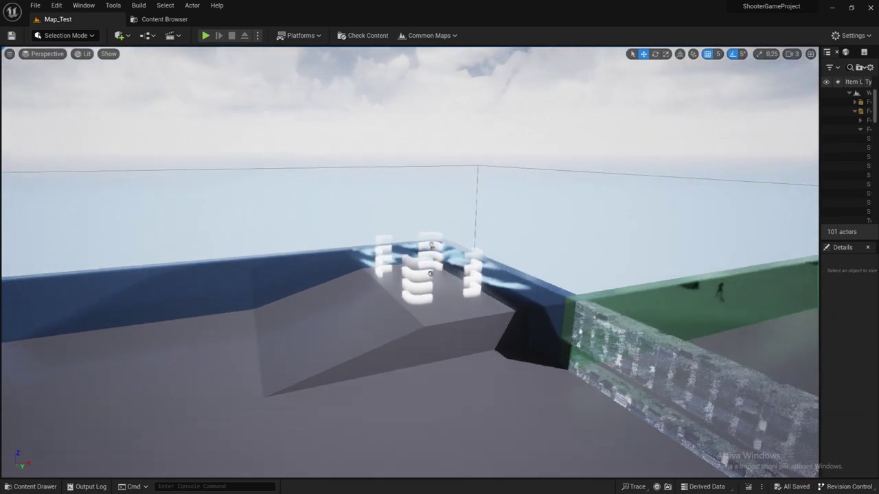
mouse_move(439, 261)
right_down()
mouse_move(315, 184)
mouse_move(241, 103)
right_up()
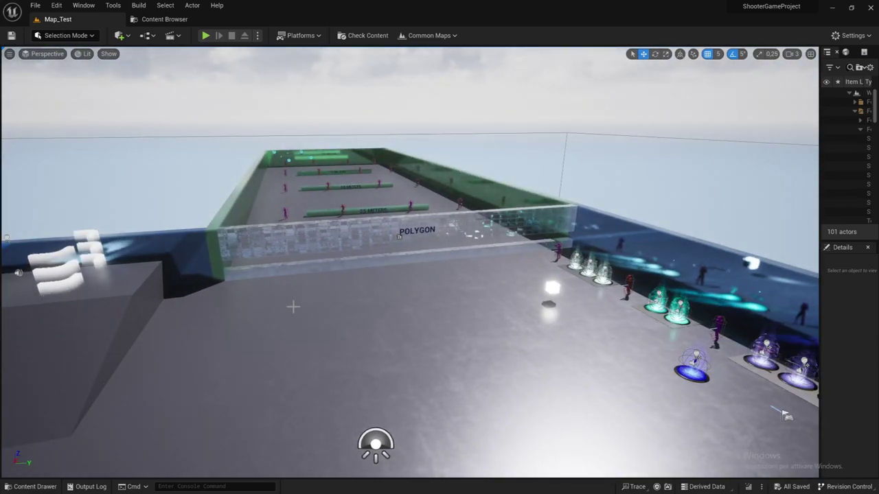
click(162, 19)
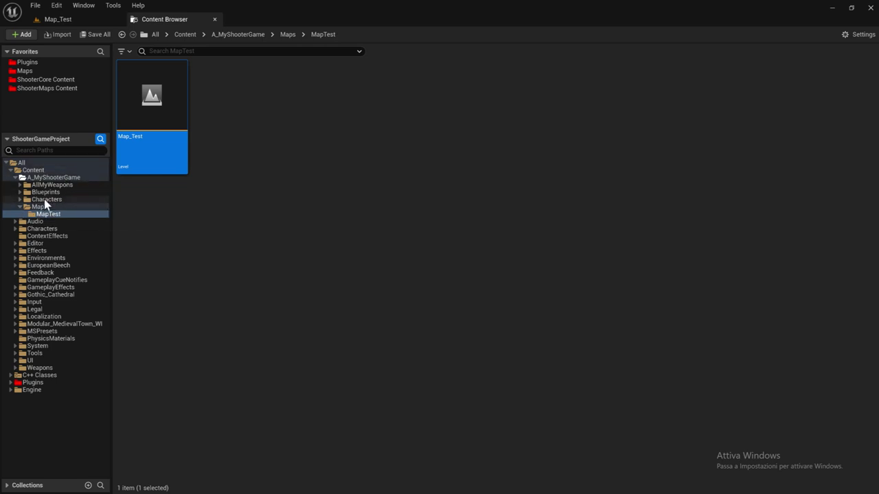
Step: Expand Plugins and browse ShooterMaps Content, peeking into its Maps folder
click(10, 384)
scroll(10, 391, down, 1)
scroll(10, 397, down, 1)
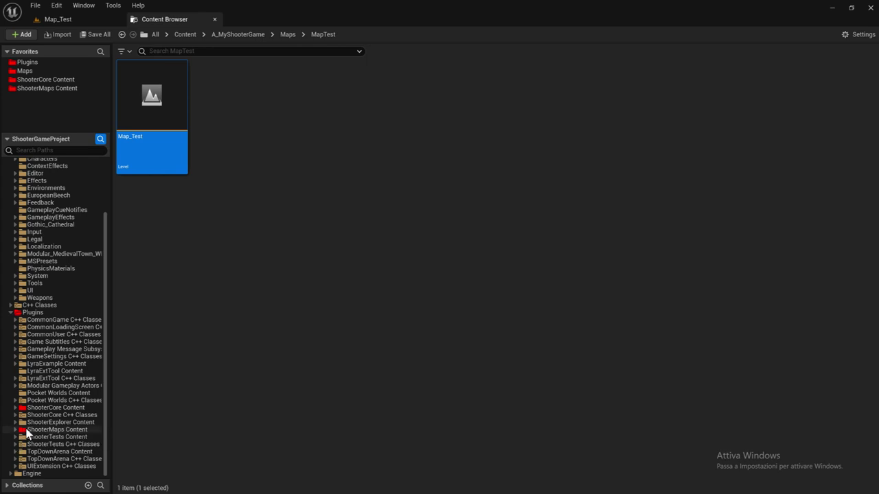
click(28, 431)
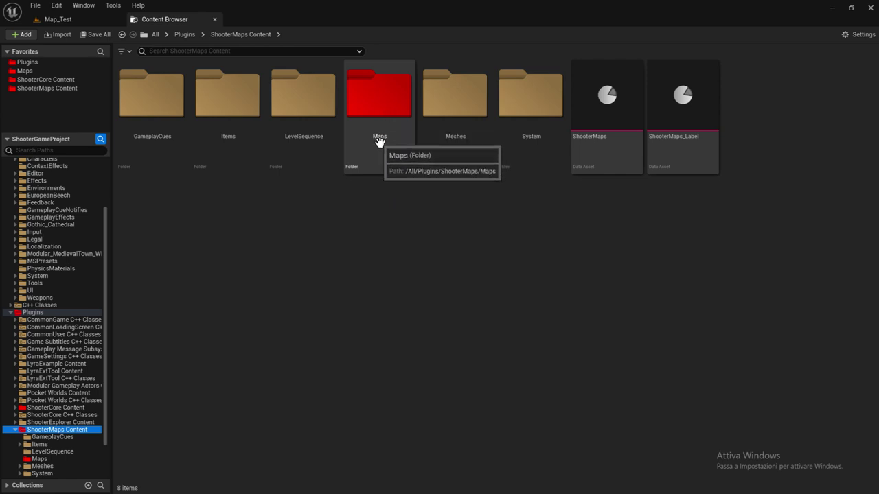
double_click(390, 108)
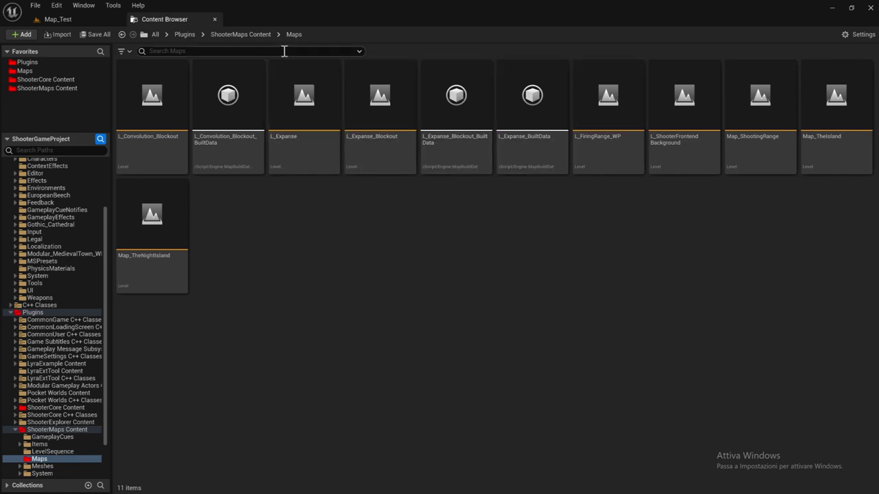
click(246, 36)
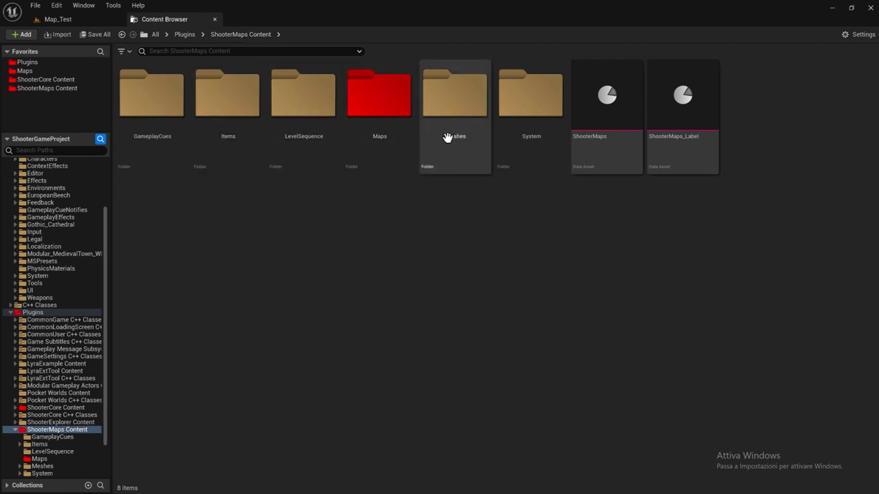
Step: Go into System > Playlists and select the DA_ShootingRange data asset
double_click(525, 132)
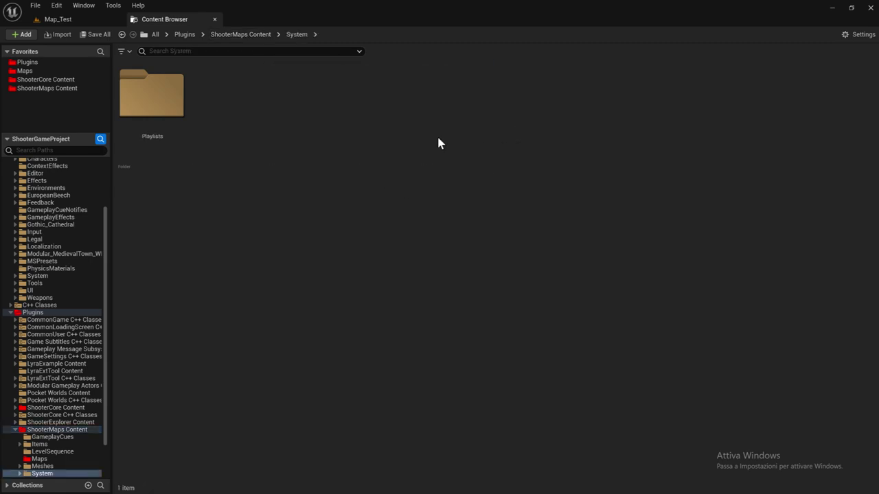
click(167, 97)
double_click(167, 97)
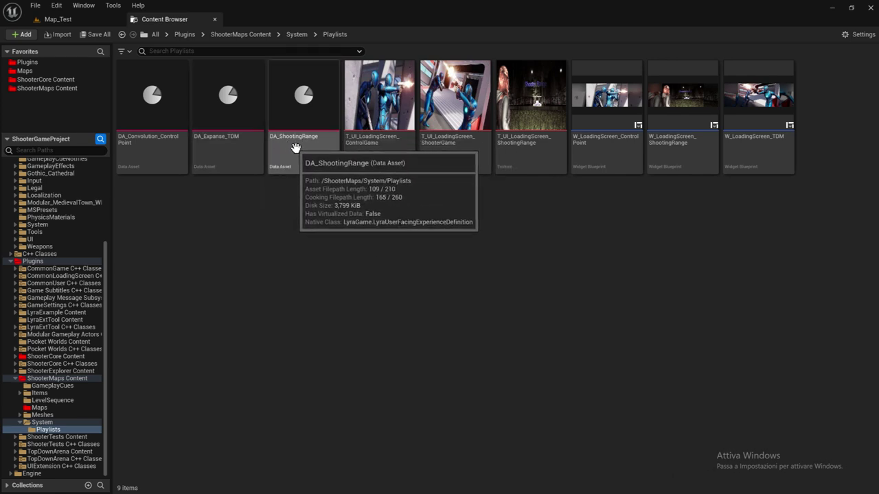
click(293, 145)
Step: Review DA_ShootingRange's settings, browse ShooterMaps Content's Maps folder, then close the asset
double_click(293, 144)
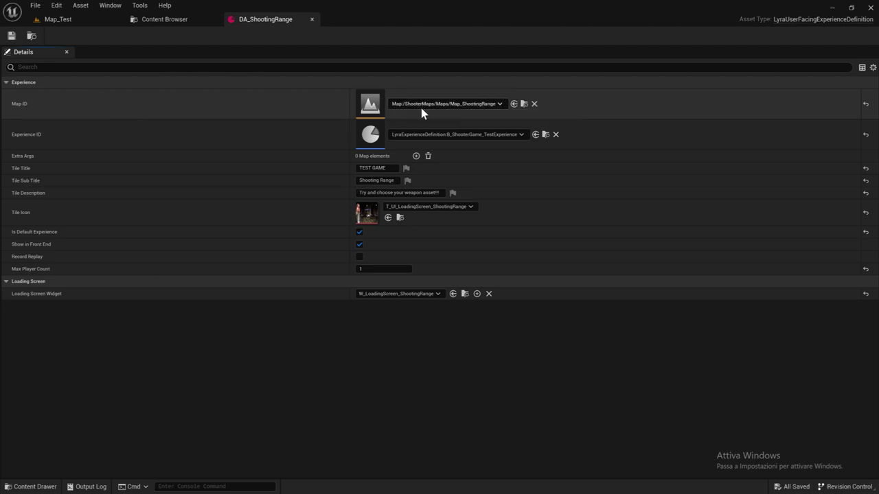
click(184, 20)
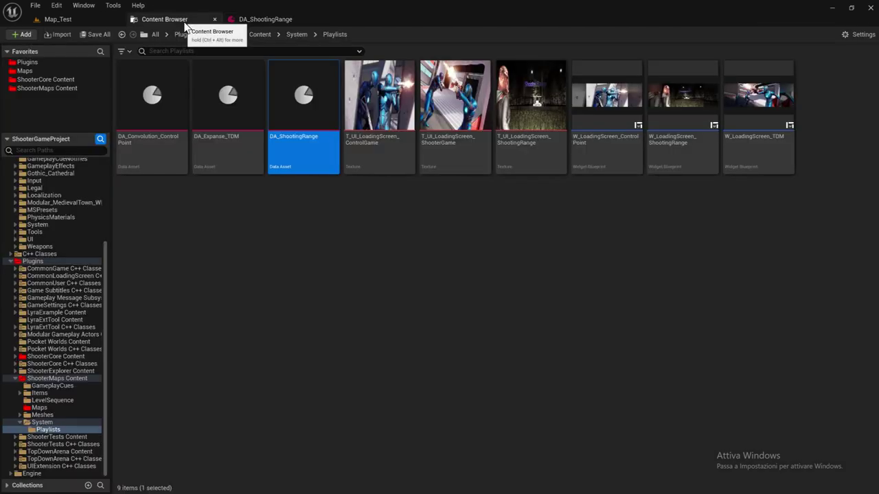
click(253, 35)
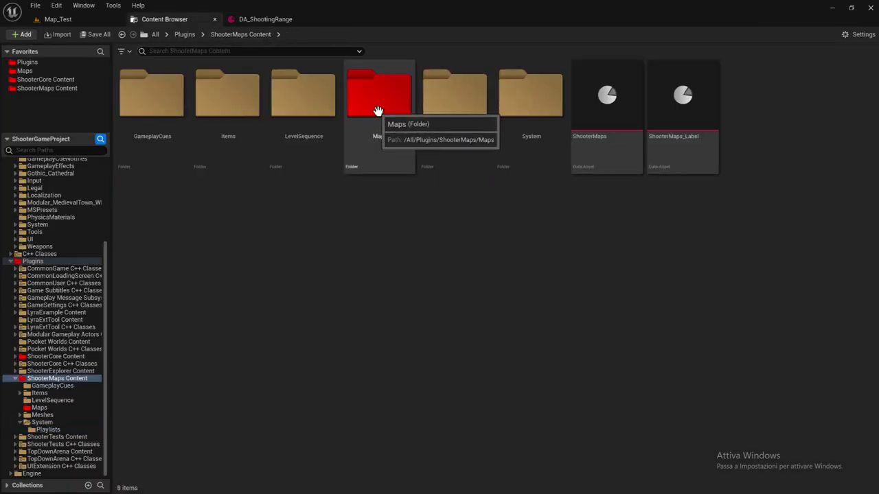
double_click(378, 111)
click(264, 20)
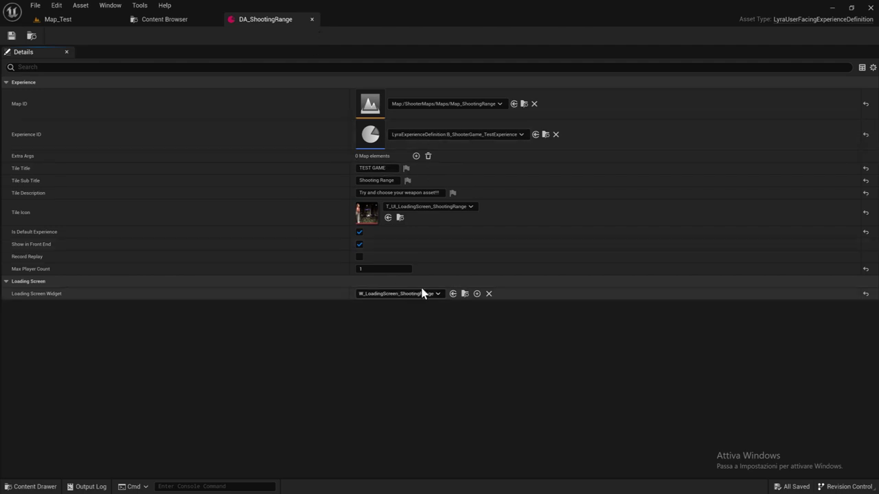
click(312, 20)
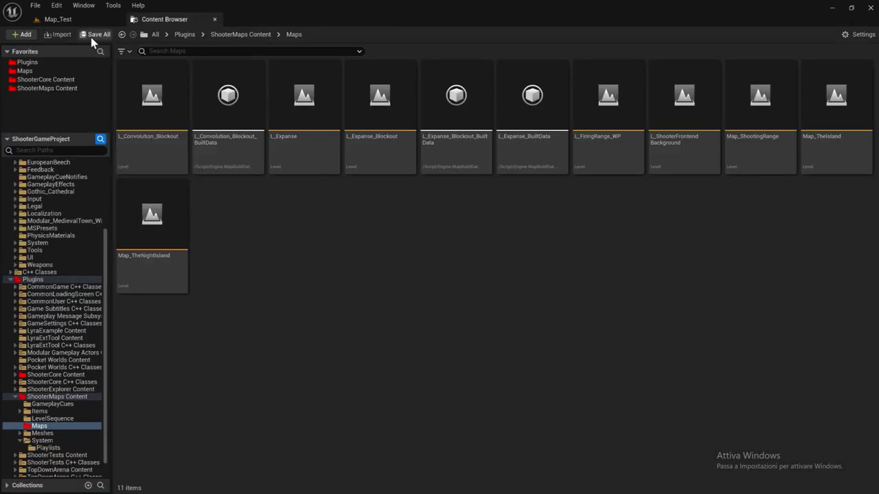
click(73, 19)
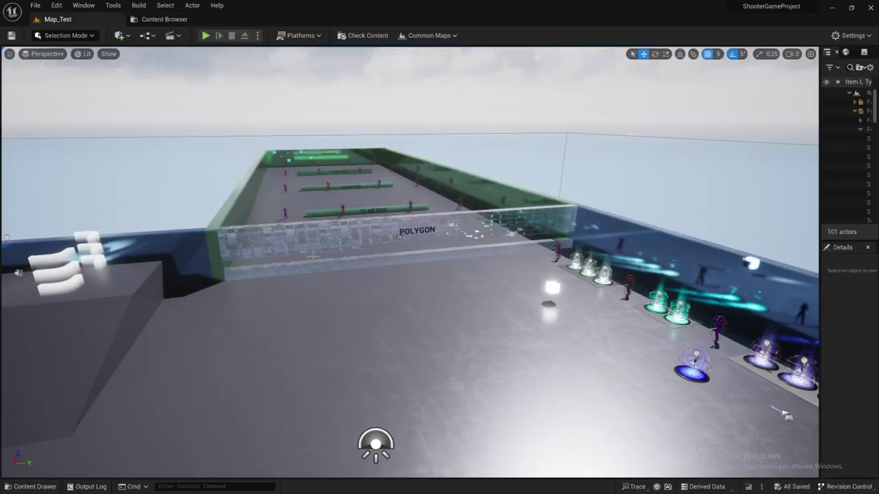
mouse_move(784, 415)
right_down()
mouse_move(635, 453)
mouse_move(598, 453)
mouse_move(597, 469)
right_up()
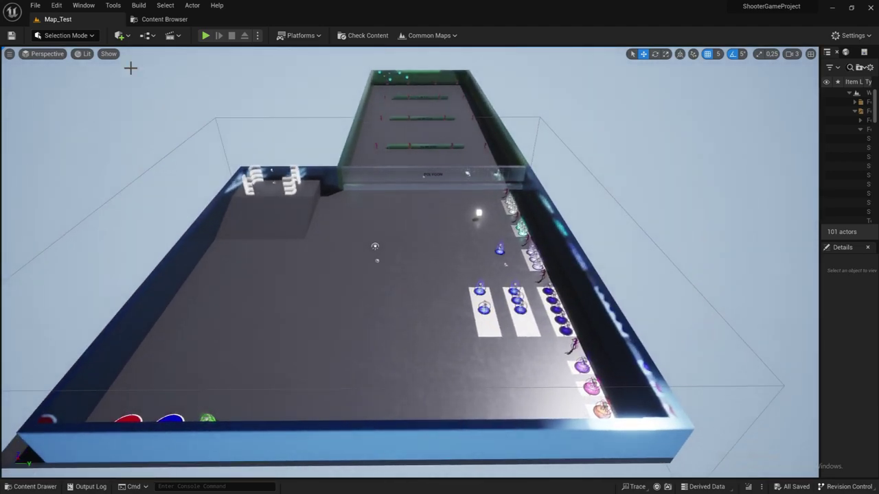
click(11, 35)
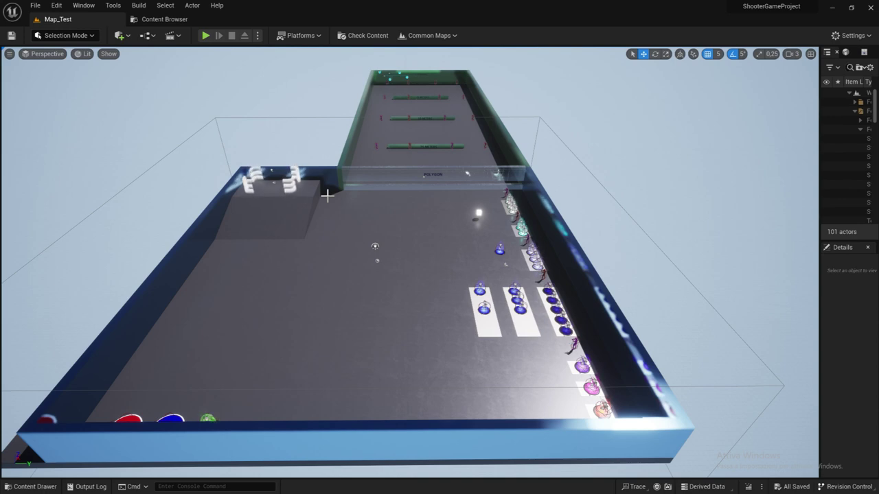
right_drag(380, 186, 405, 268)
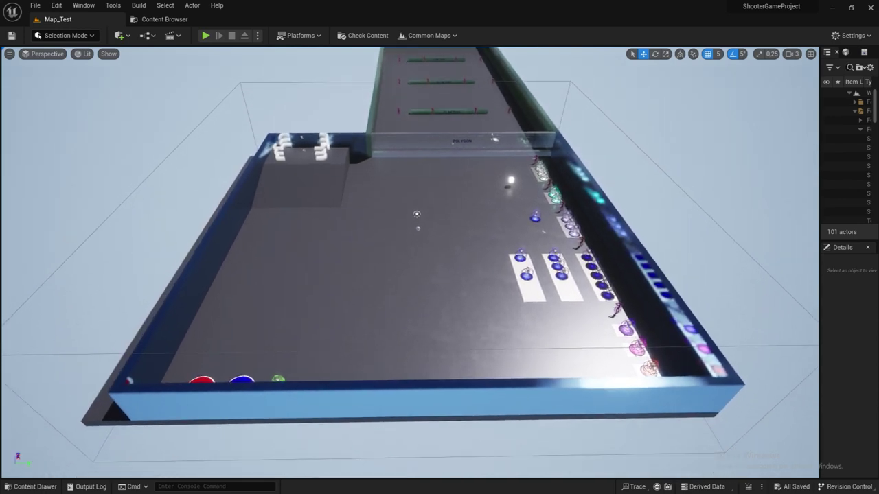
scroll(412, 268, down, 2)
scroll(412, 268, down, 2)
scroll(412, 268, down, 1)
scroll(412, 267, down, 1)
mouse_move(412, 268)
right_down()
mouse_move(425, 268)
mouse_move(412, 254)
mouse_move(433, 254)
mouse_move(409, 264)
right_up()
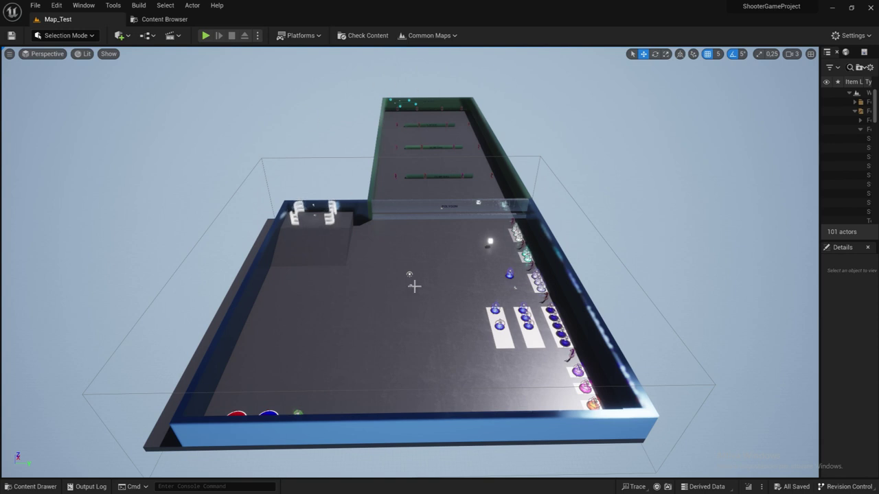
right_drag(412, 230, 399, 228)
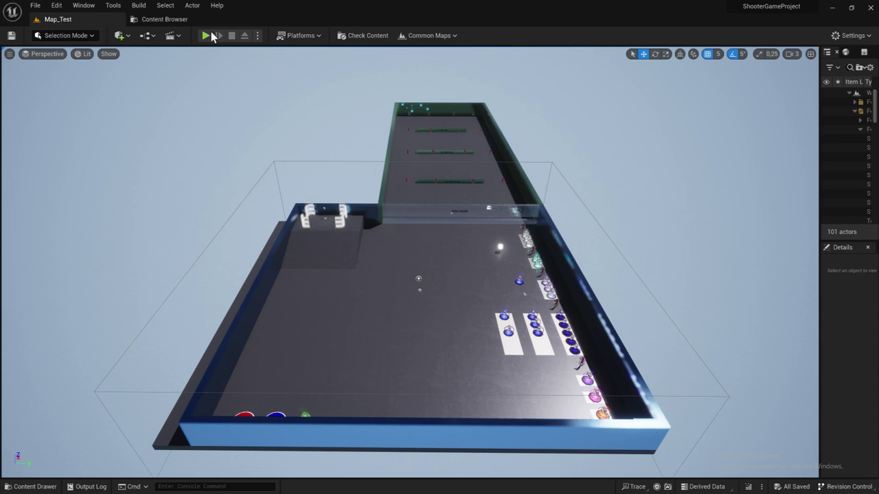
Step: Create a new level from the Basic template via File > New Level
click(35, 5)
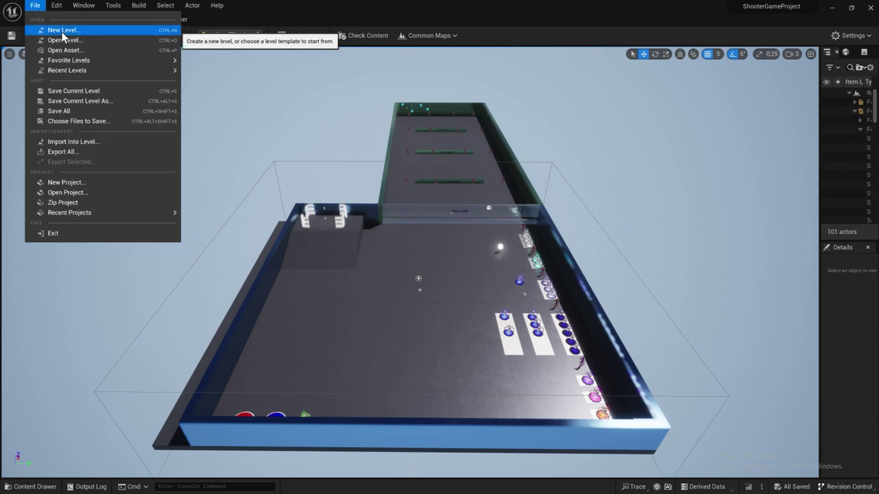
click(61, 30)
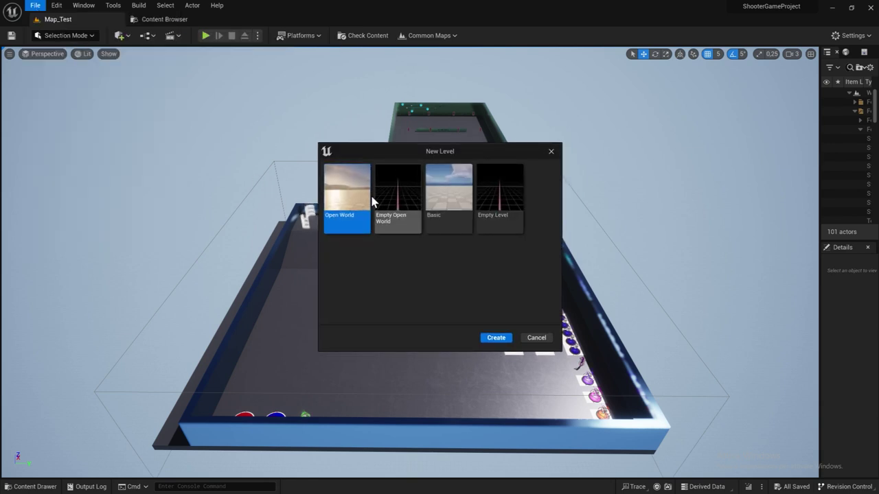
click(457, 216)
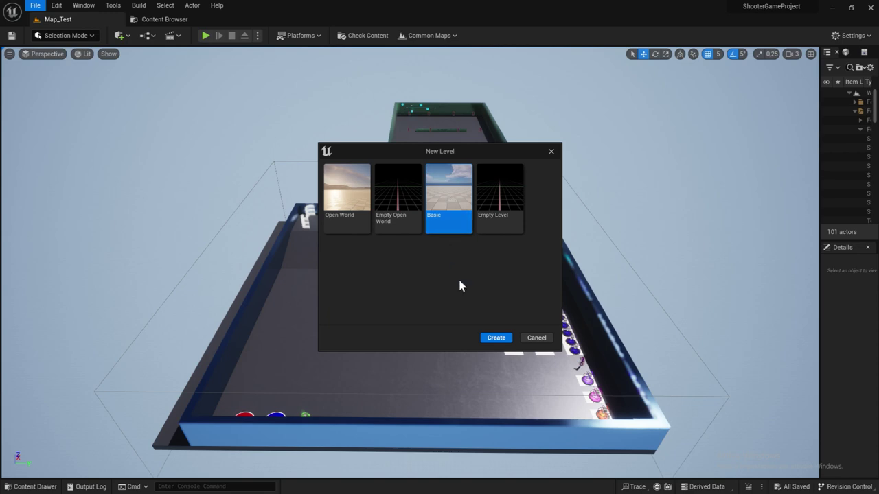
click(495, 338)
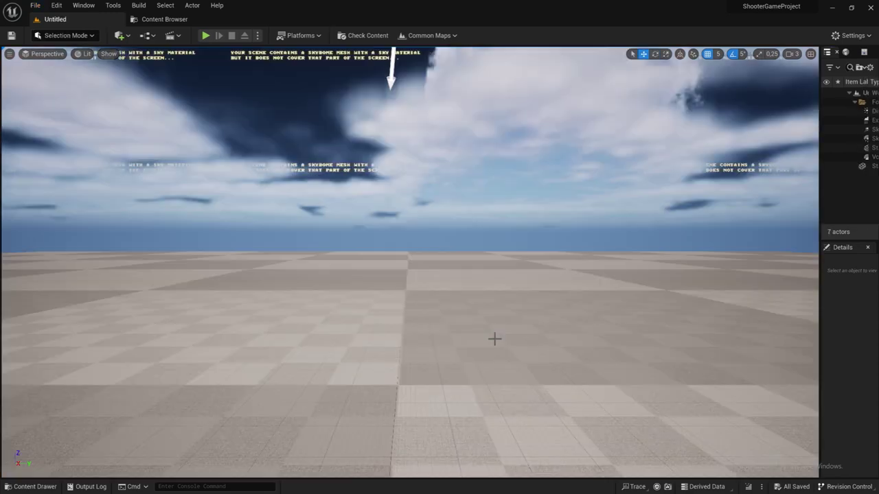
Step: Orbit out to see the whole floor and enlarge the Outliner panel
right_drag(410, 261, 529, 275)
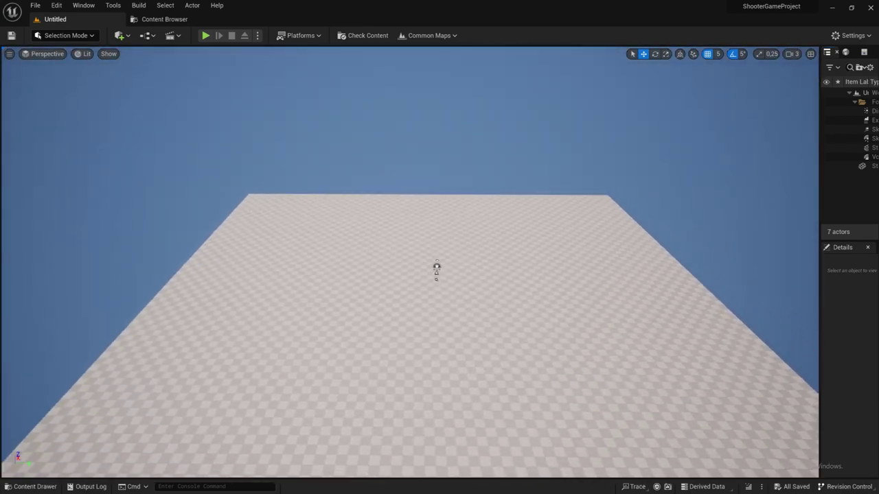
right_drag(530, 274, 823, 127)
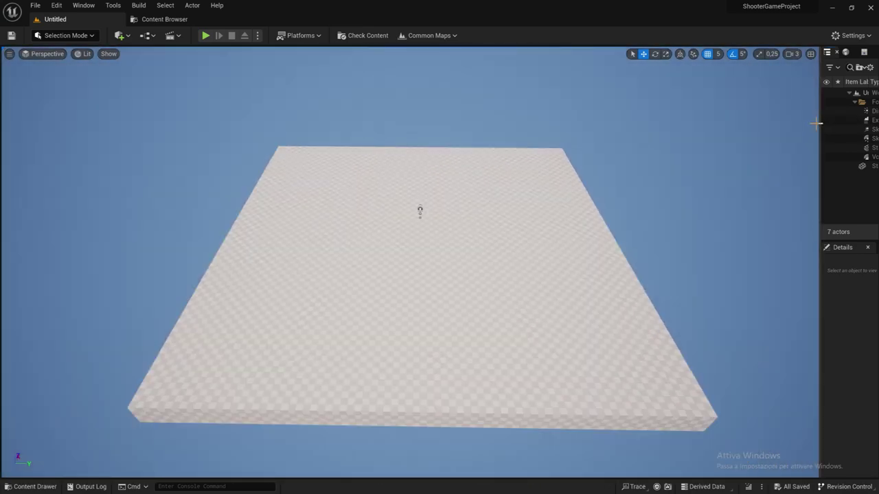
drag(819, 122, 730, 122)
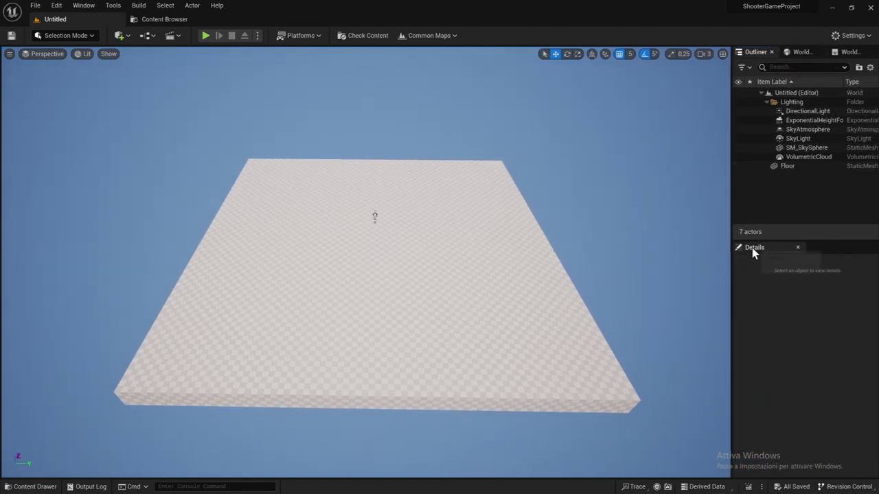
drag(755, 240, 756, 331)
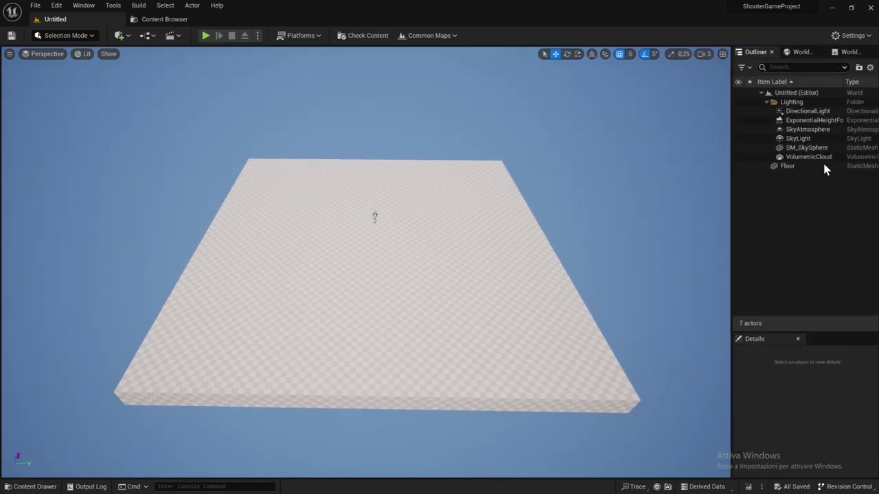
Step: In World Settings, set Default Gameplay Experience to B_BasicShooterTest
click(798, 53)
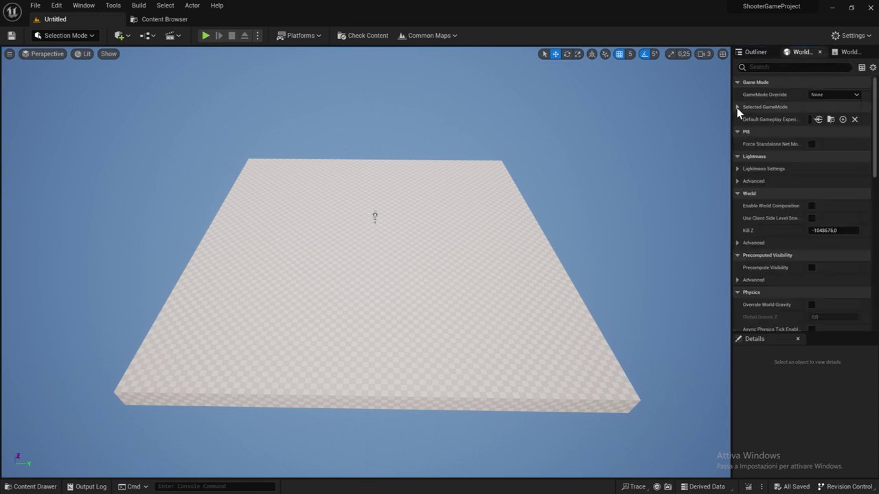
drag(732, 106, 655, 110)
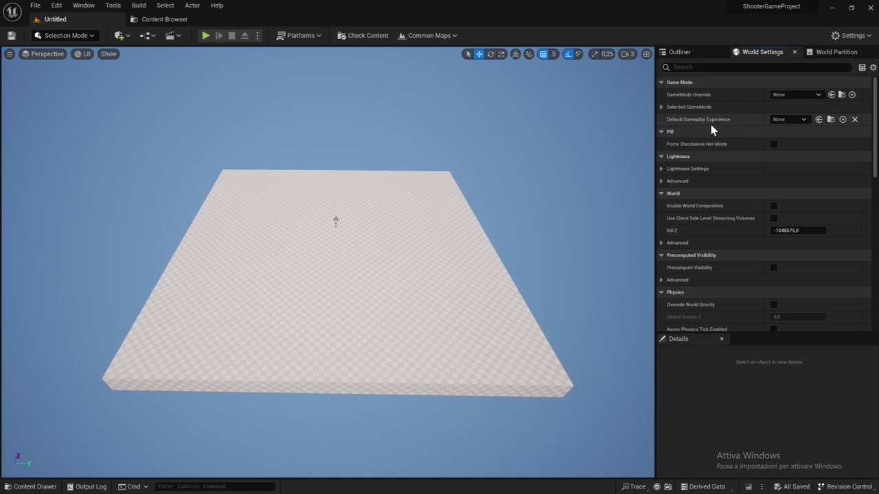
click(796, 122)
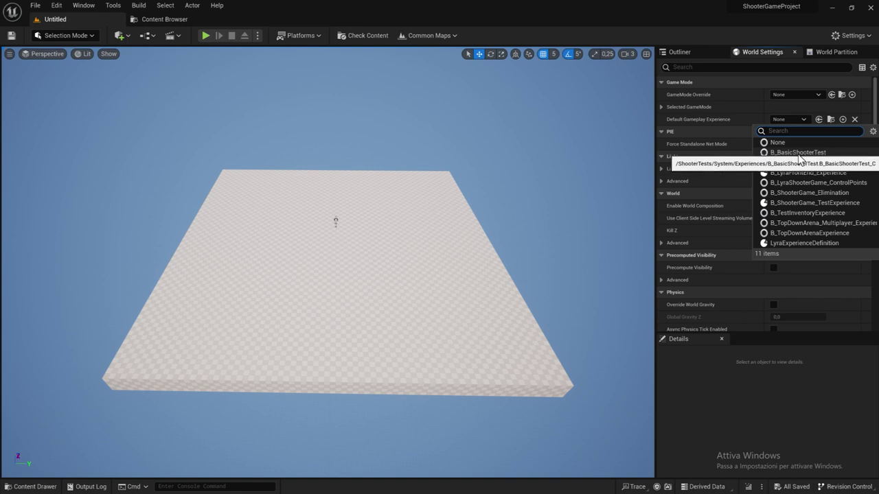
click(798, 153)
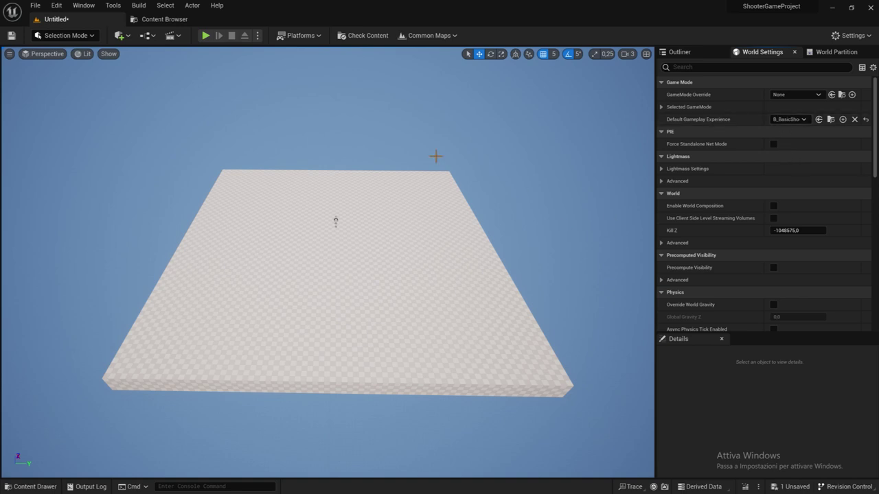
right_drag(364, 233, 364, 233)
key(w)
Step: Change Default Gameplay Experience to B_ShooterGame_Elimination
click(799, 120)
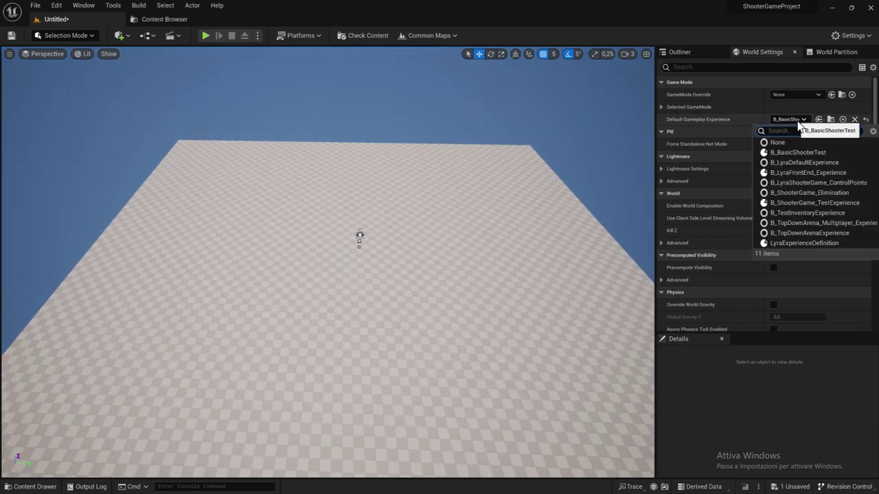
click(810, 193)
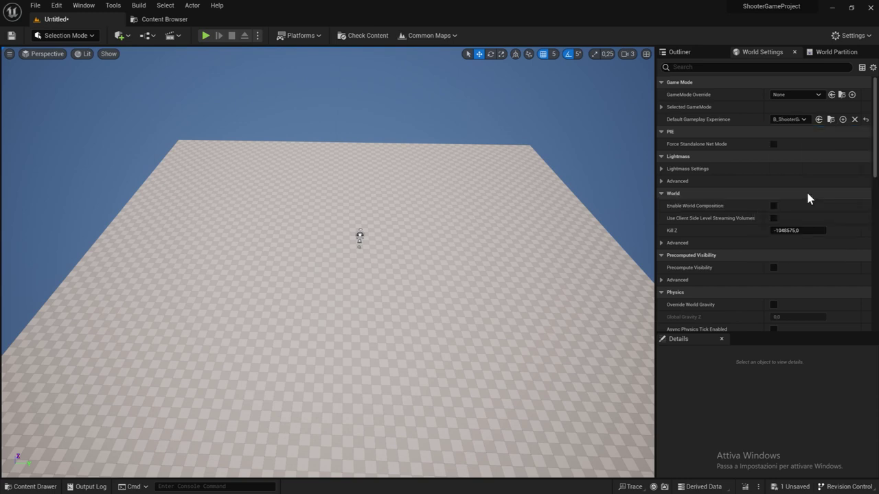
right_drag(348, 236, 348, 247)
scroll(350, 258, down, 2)
scroll(347, 271, down, 2)
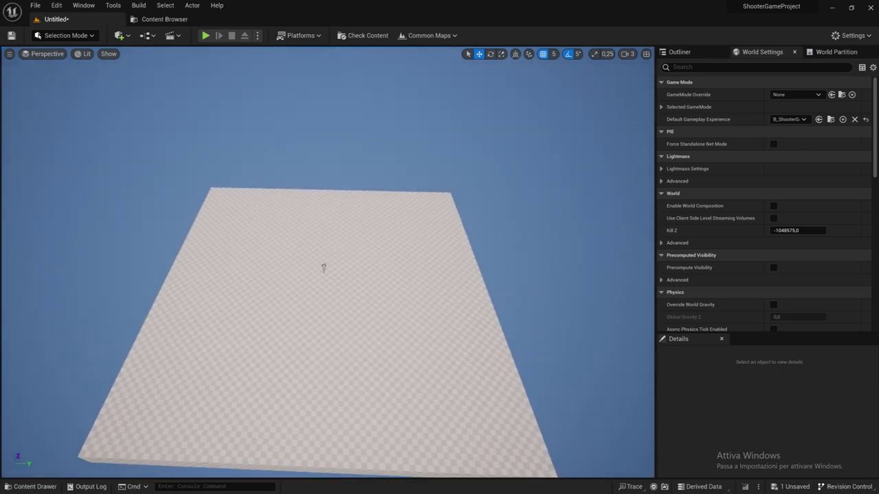
scroll(323, 267, down, 1)
scroll(342, 261, down, 1)
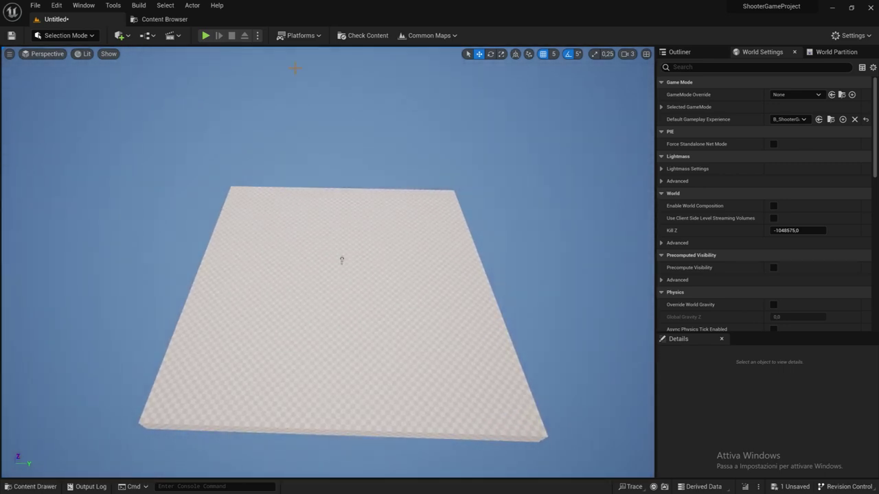
click(121, 35)
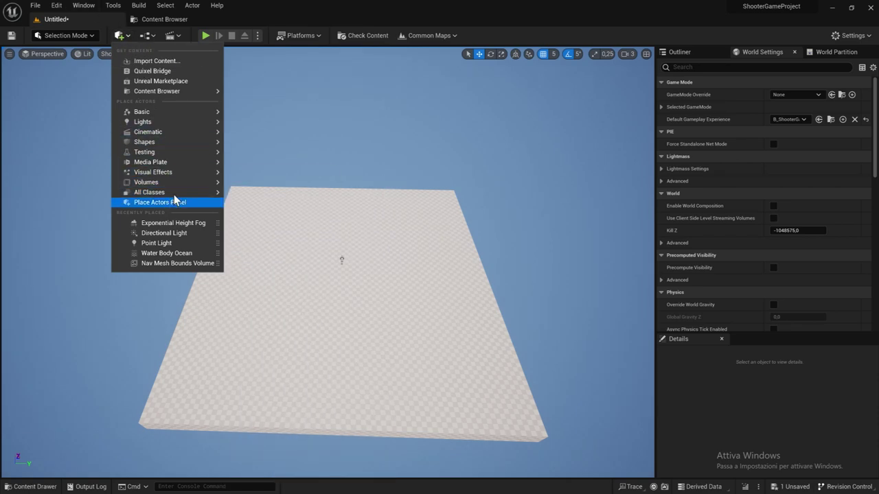
mouse_move(149, 192)
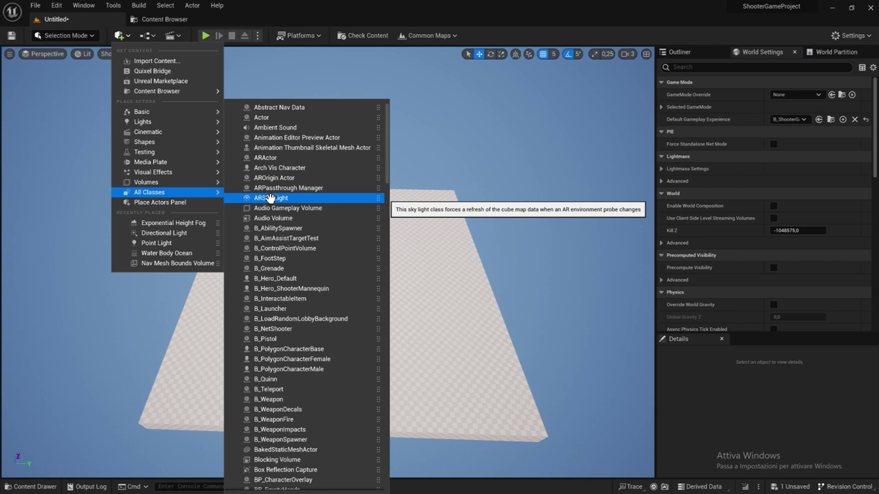
Step: Place a Lyra Player Start on the floor and frame it in the viewport
text(player)
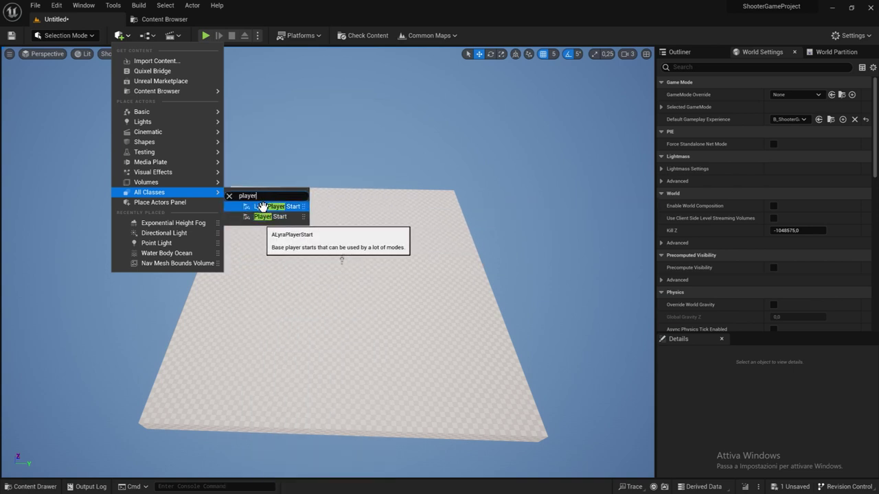
drag(262, 206, 343, 260)
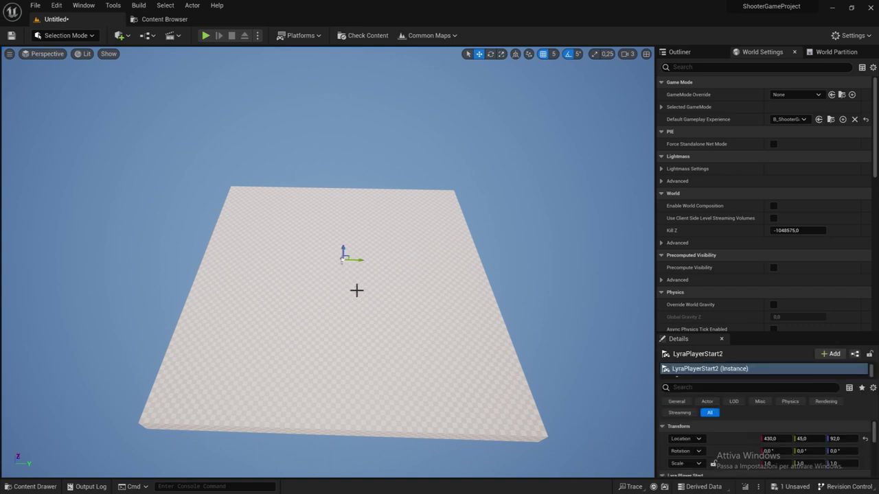
click(683, 53)
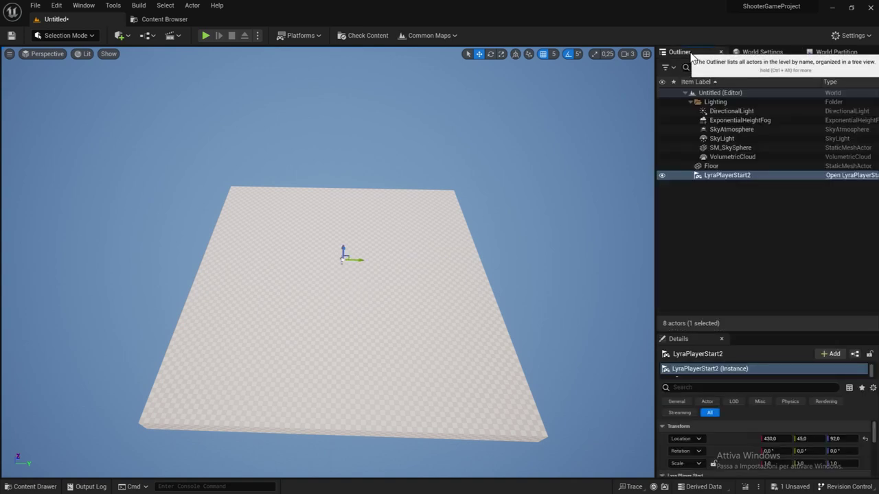
double_click(726, 175)
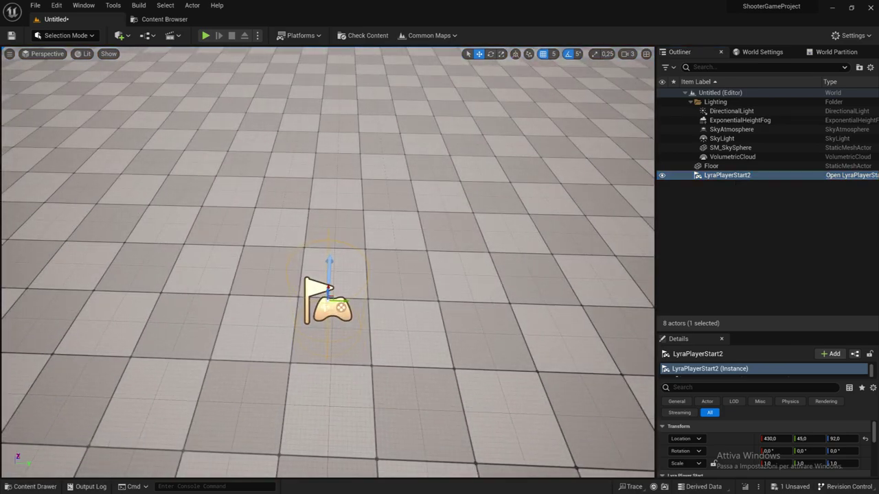
right_drag(322, 263, 323, 263)
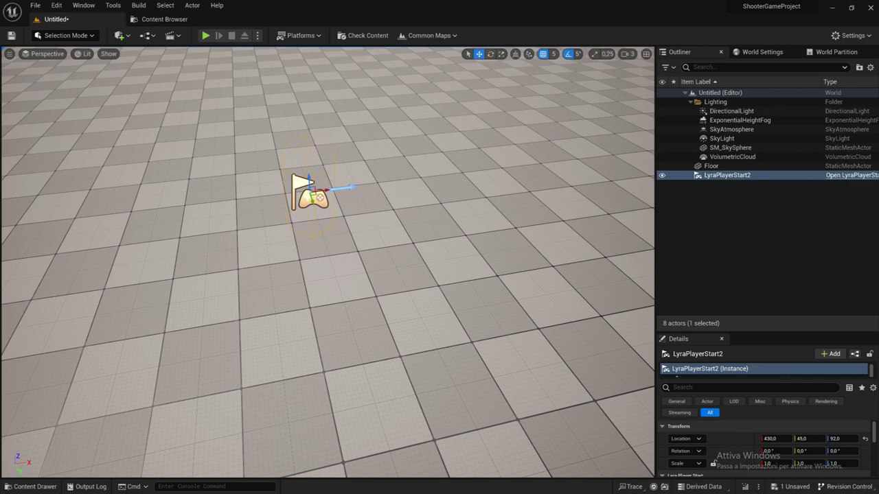
right_drag(329, 189, 330, 189)
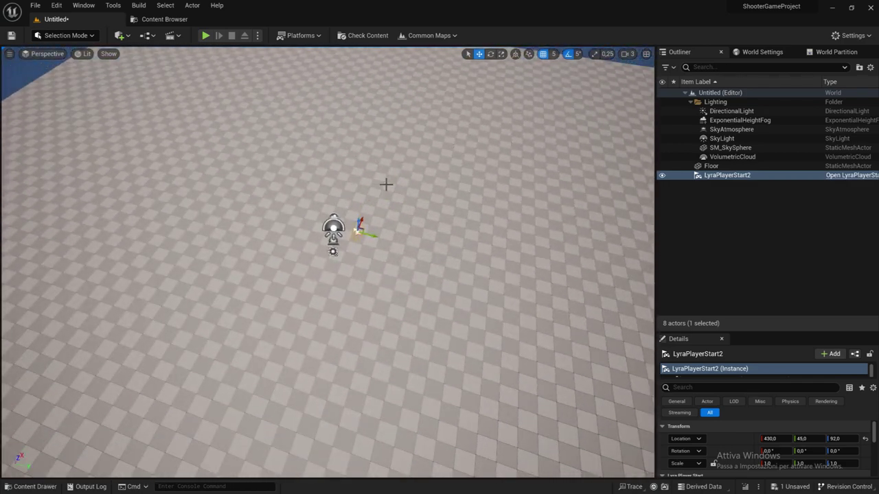
Step: Duplicate the player start along Y, then duplicate that pair across the floor
key(ctrl+d)
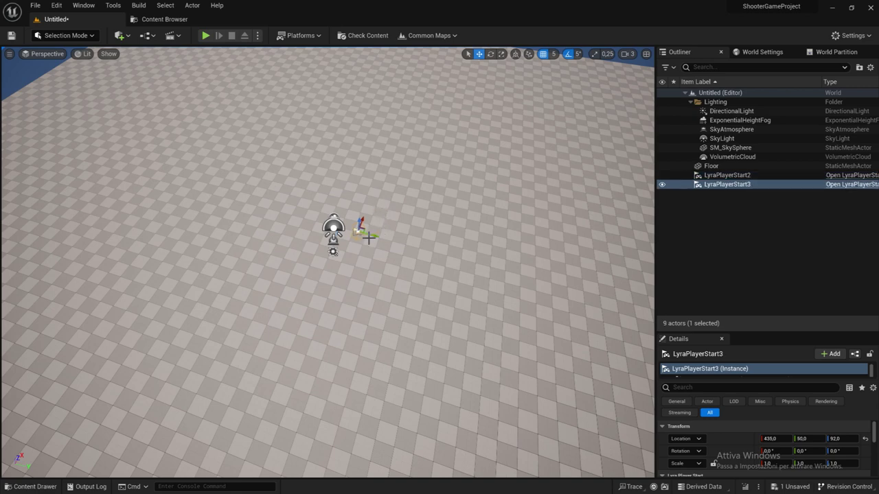
right_drag(368, 236, 368, 236)
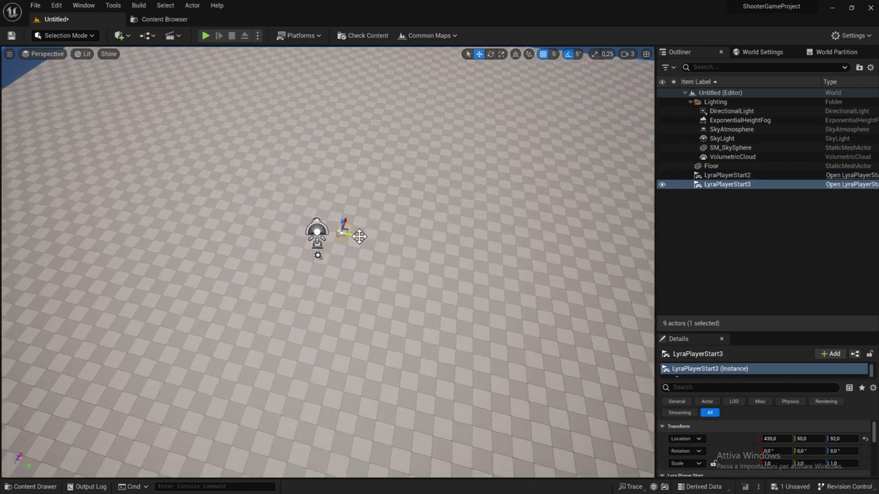
drag(364, 235, 418, 244)
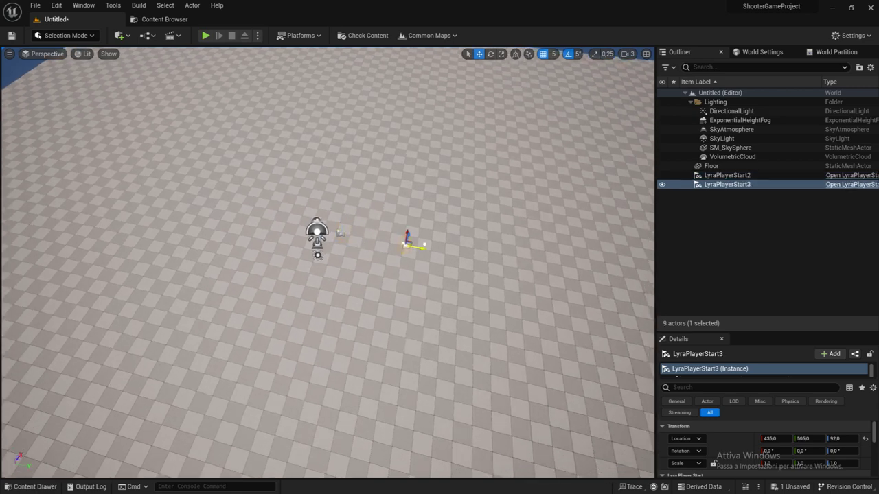
ctrl+click(339, 231)
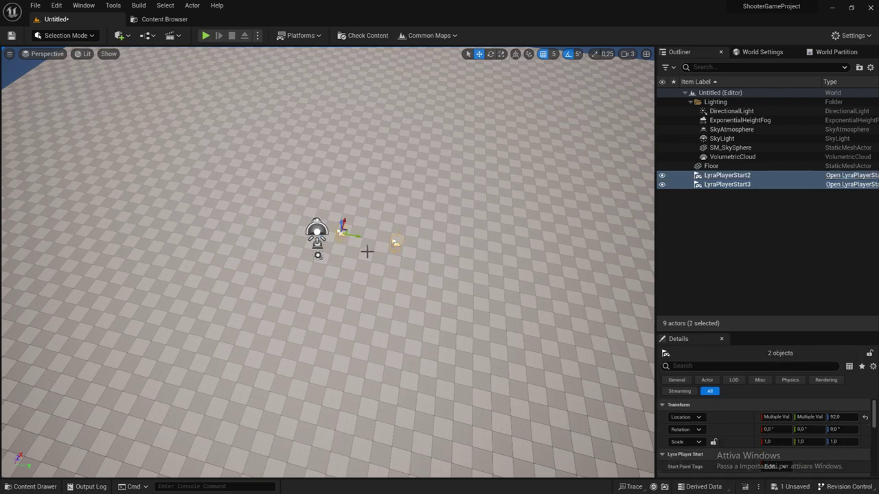
key(ctrl+d)
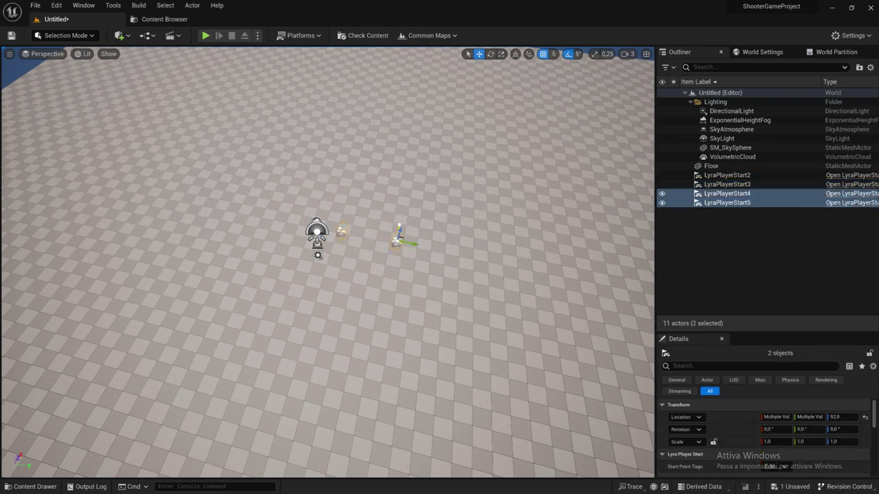
drag(400, 232, 425, 94)
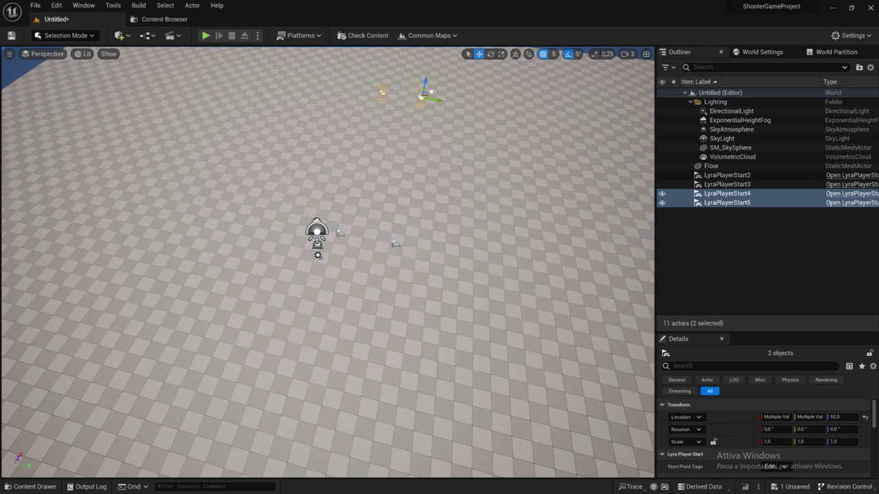
Step: Move LyraPlayerStart2 and LyraPlayerStart3 together toward the near floor edge
click(338, 233)
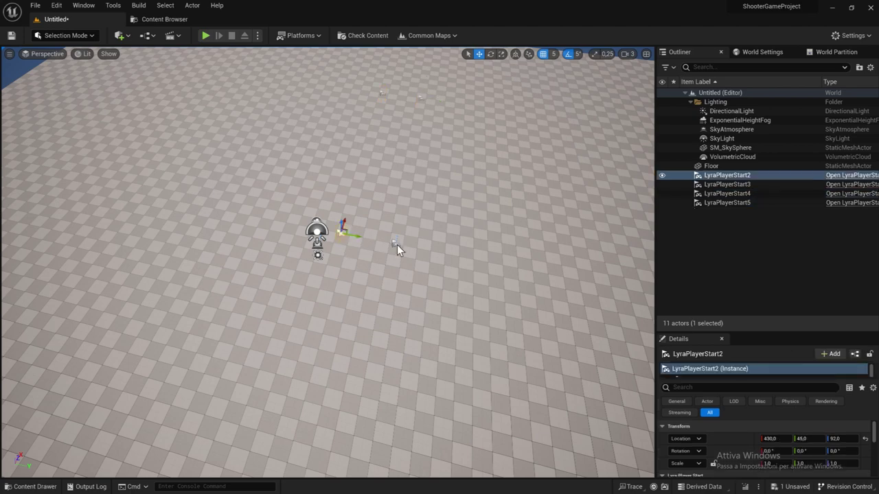
ctrl+click(397, 244)
scroll(411, 268, down, 2)
scroll(410, 284, down, 2)
scroll(410, 286, down, 2)
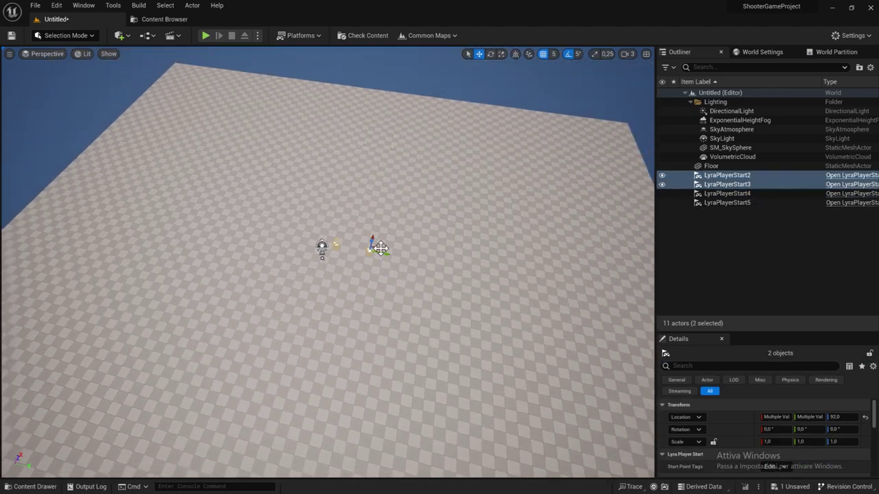
drag(376, 237, 333, 415)
Step: Place a Nav Mesh Bounds Volume at location 0,0,0 with scale 50,50,50
click(120, 35)
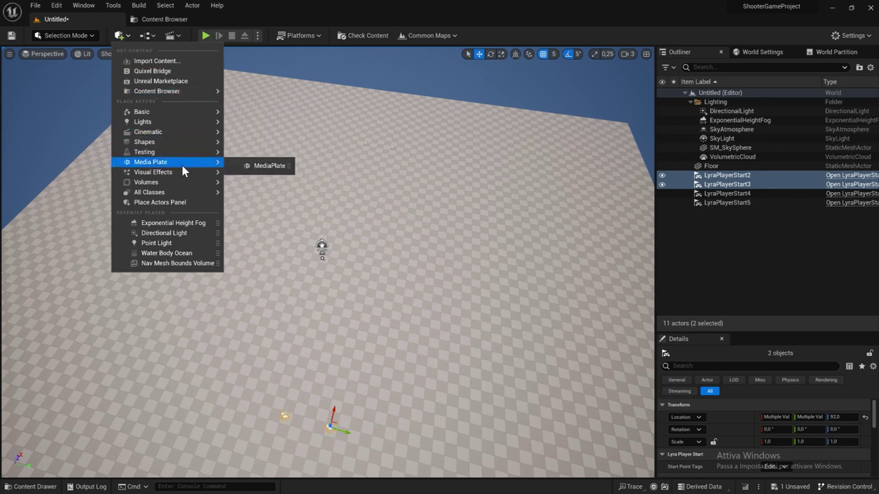
mouse_move(146, 182)
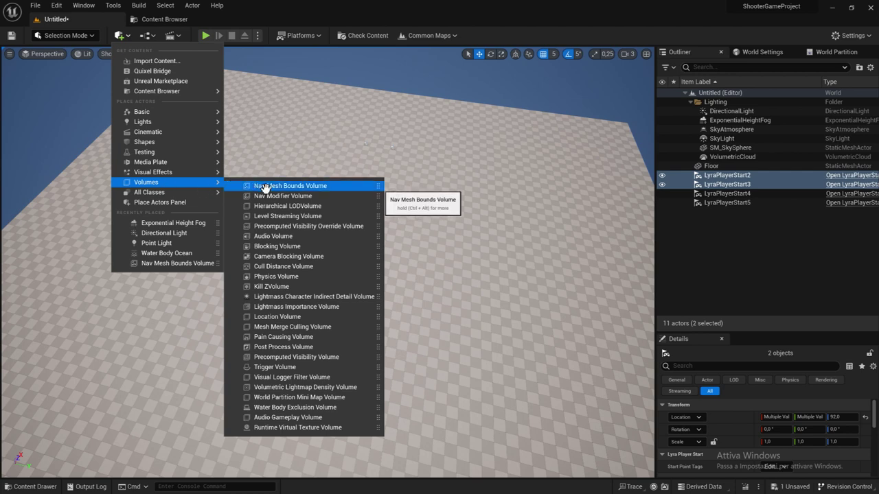
drag(264, 187, 322, 251)
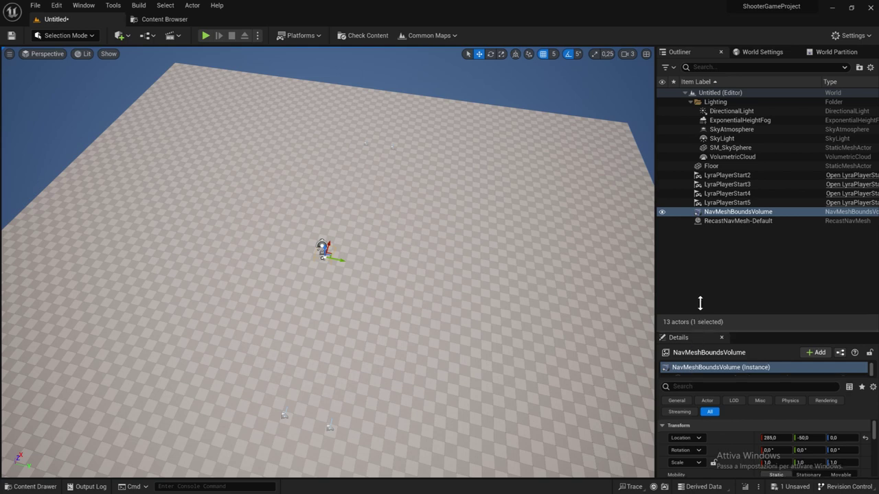
drag(695, 332, 714, 123)
click(783, 265)
key(Tab)
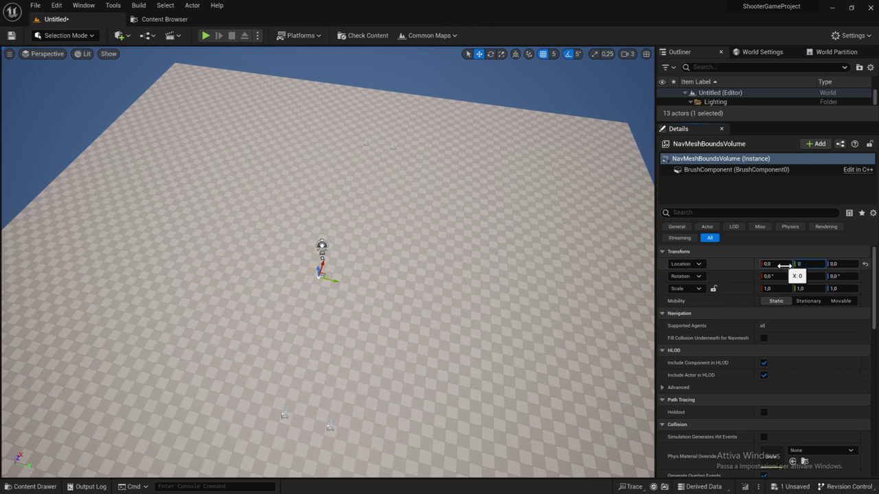
key(Tab)
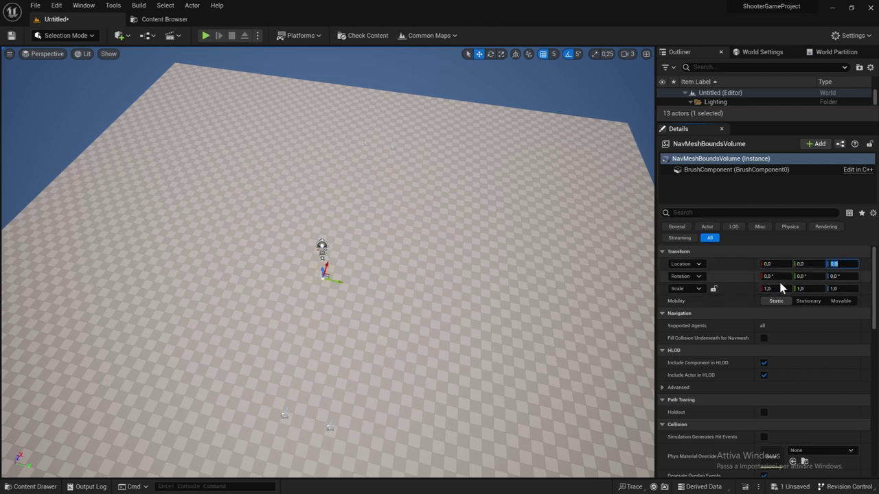
click(780, 289)
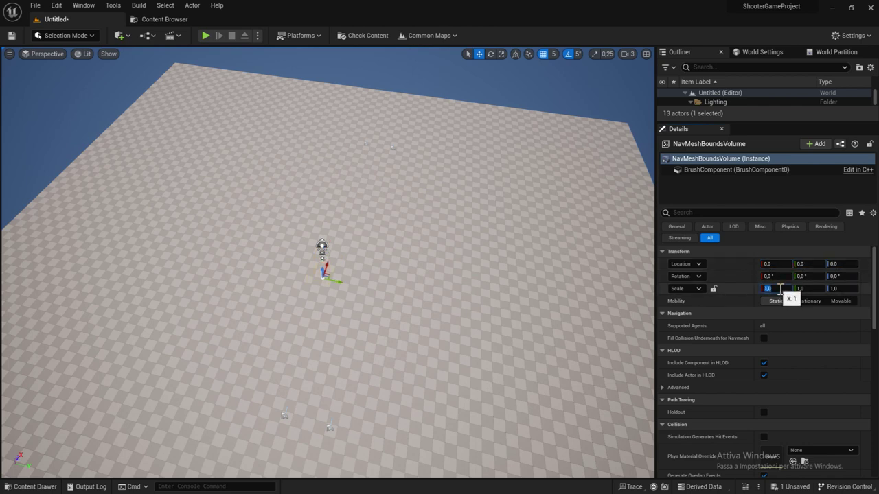
text(50)
key(Tab)
key(Tab)
key(Return)
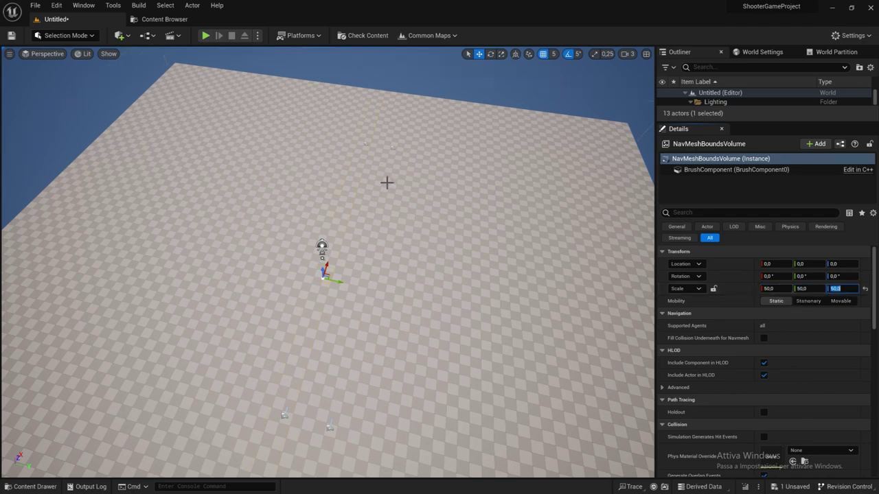
Step: Zoom out over the floor and toggle the navmesh preview on and off with P
scroll(360, 168, down, 3)
scroll(360, 168, down, 2)
scroll(361, 169, down, 2)
scroll(361, 168, down, 2)
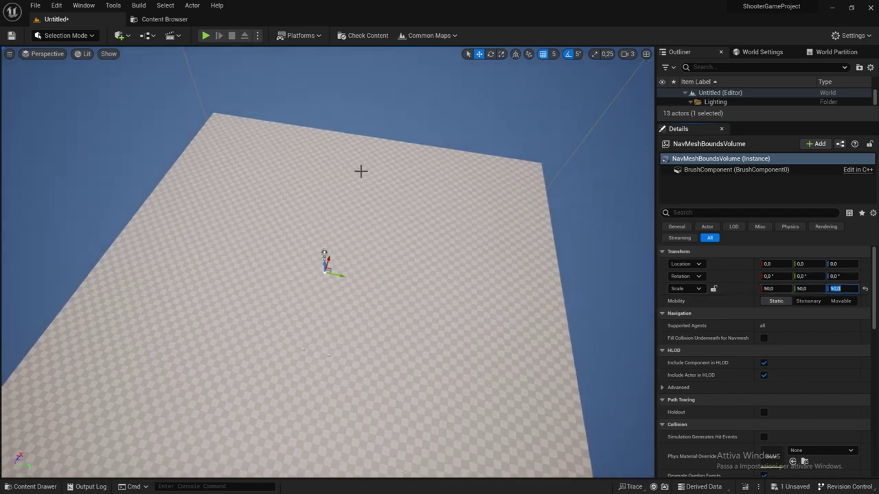
scroll(361, 169, down, 2)
scroll(361, 171, down, 2)
scroll(361, 172, down, 2)
scroll(367, 205, down, 2)
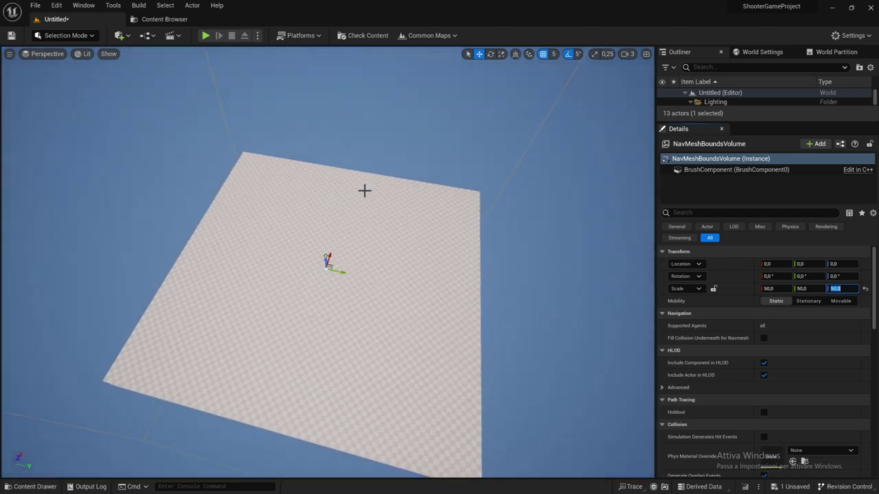
right_drag(366, 206, 365, 212)
scroll(366, 206, down, 2)
scroll(366, 205, down, 2)
scroll(366, 206, down, 2)
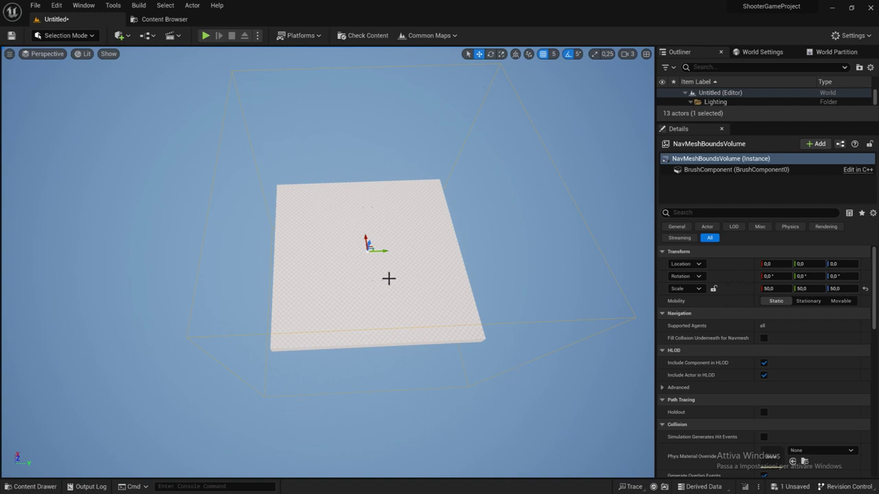
key(p)
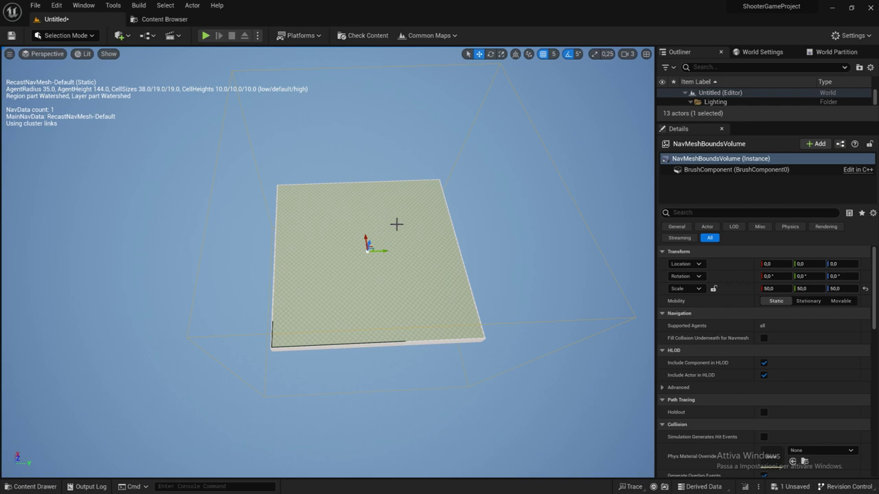
key(p)
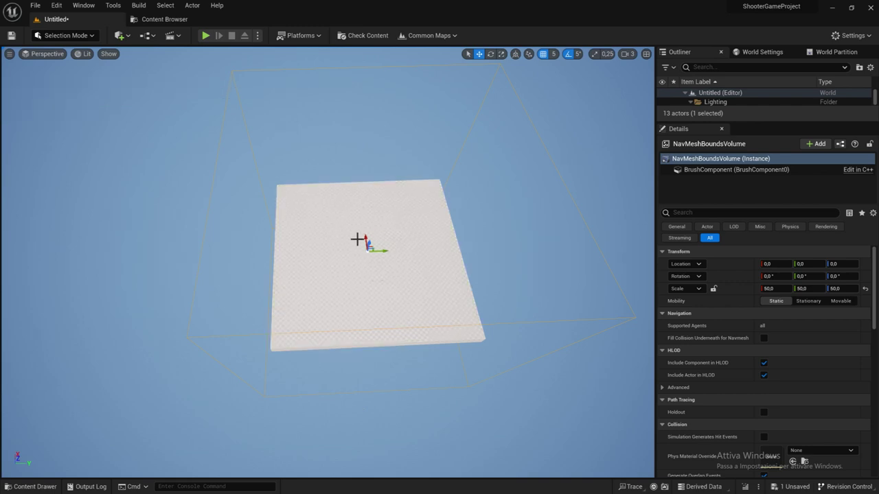
mouse_move(373, 242)
right_down()
mouse_move(368, 206)
mouse_move(368, 234)
mouse_move(435, 239)
mouse_move(182, 128)
right_up()
Step: Save the current level as NewMap_Tutorial in the ShooterMaps Content/Maps folder
click(36, 7)
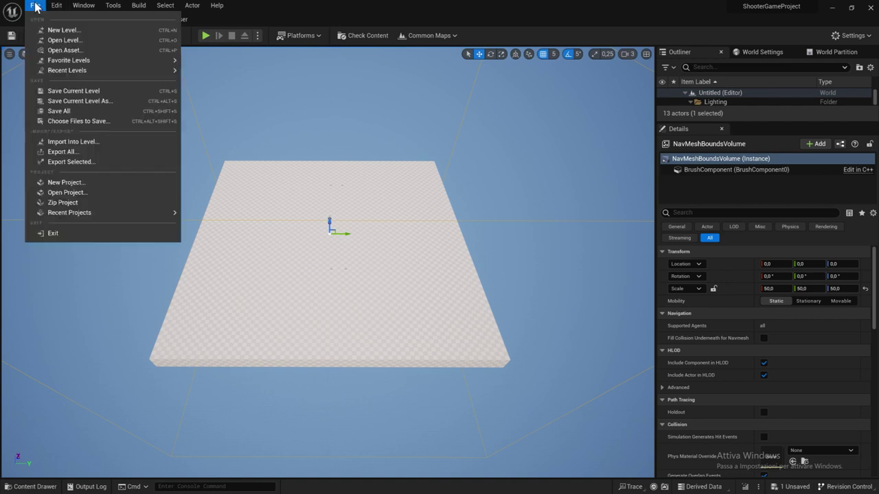
click(102, 103)
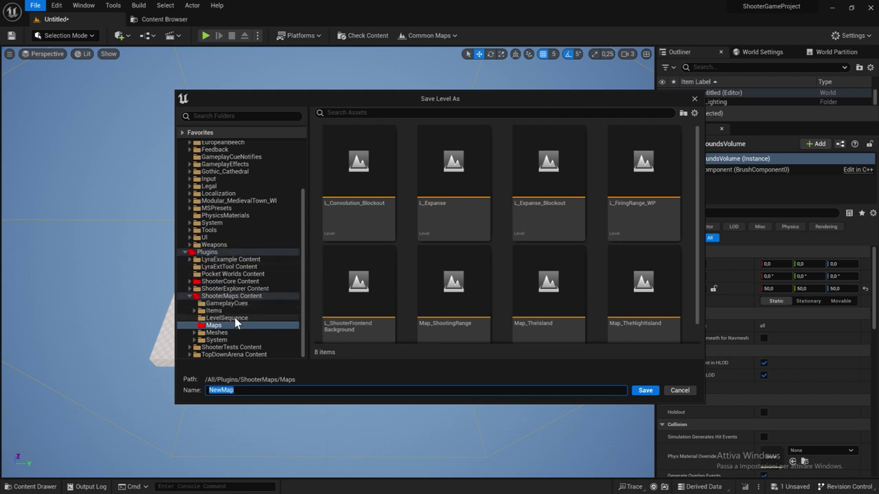
click(243, 390)
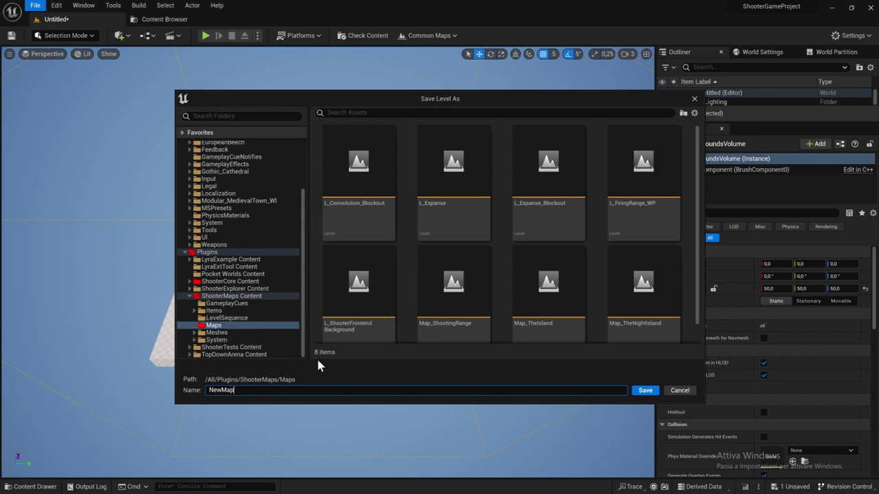
text(_Tutorial)
click(640, 391)
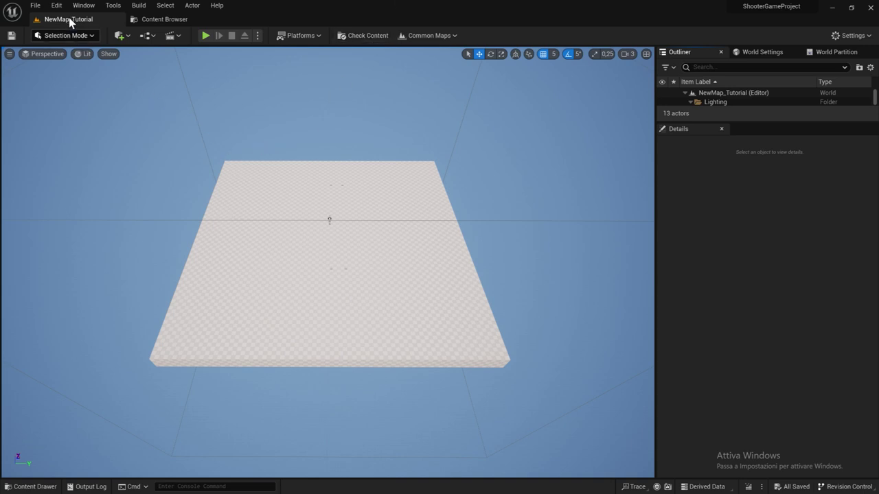
Step: Check the new map in the Content Browser, then delete the checkered Floor actor
click(146, 22)
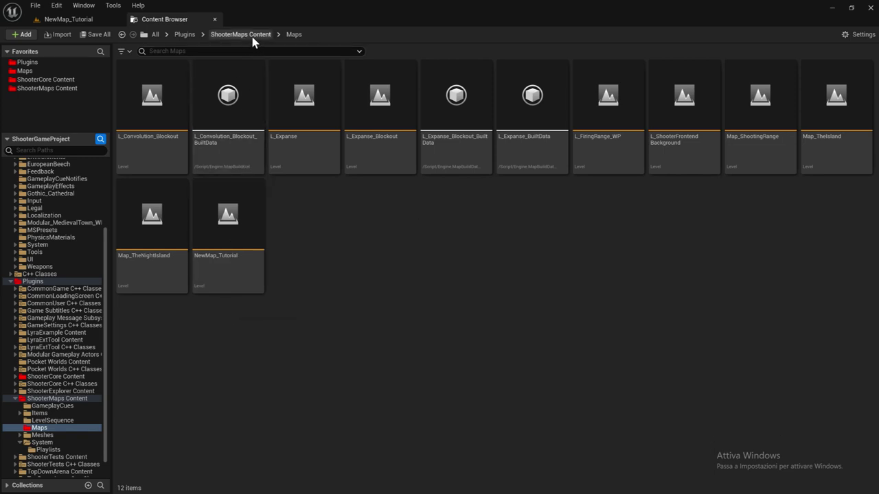
click(86, 19)
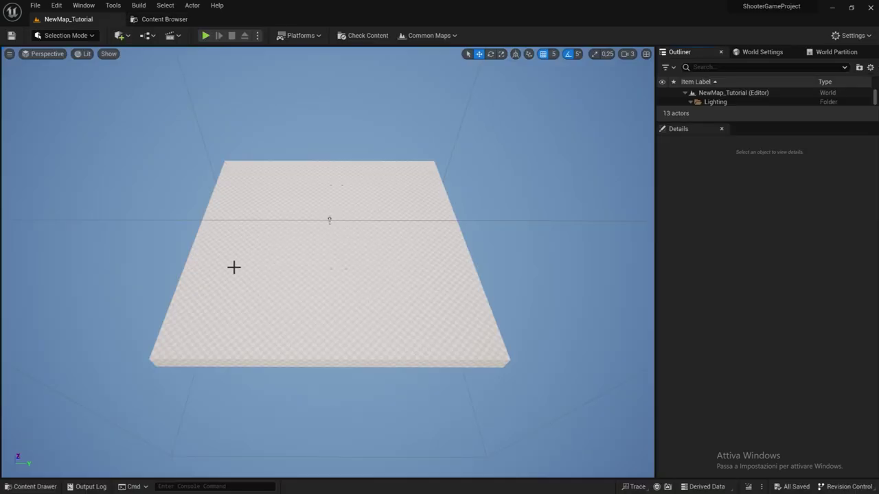
click(255, 272)
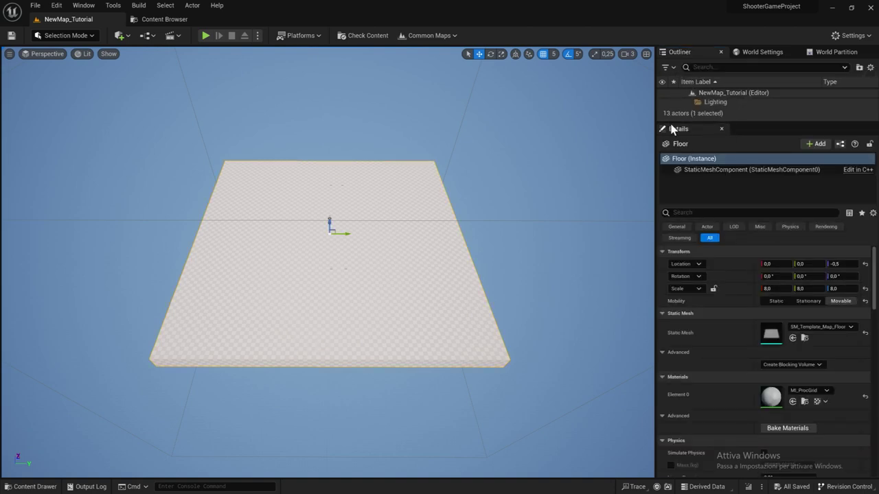
drag(670, 120, 692, 335)
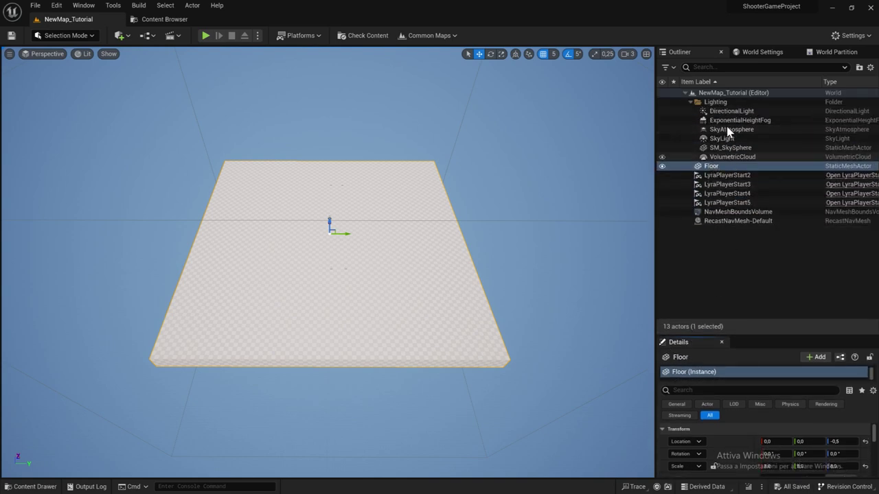
click(715, 169)
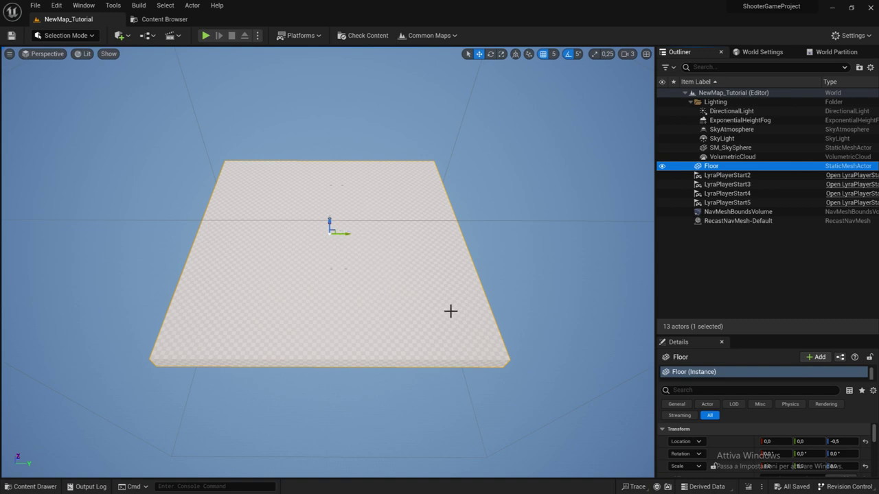
key(Delete)
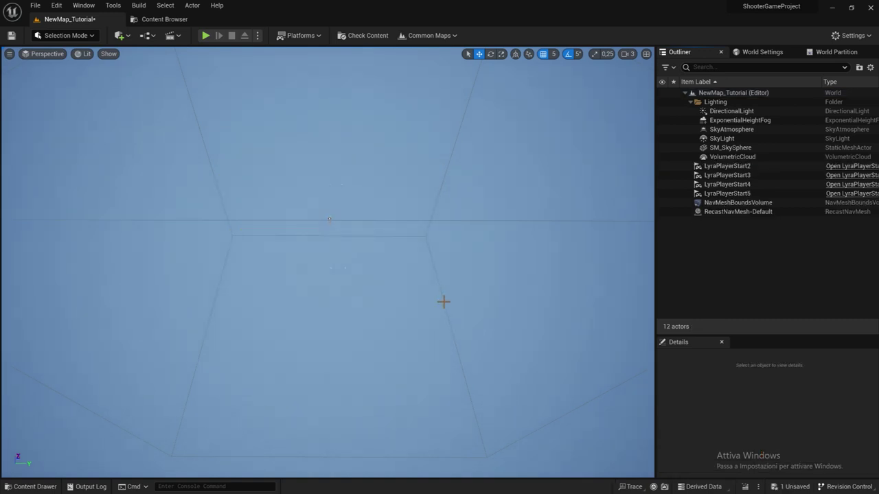
Step: In Landscape Mode, create a new landscape at Z location 0 with default settings
click(72, 41)
click(77, 63)
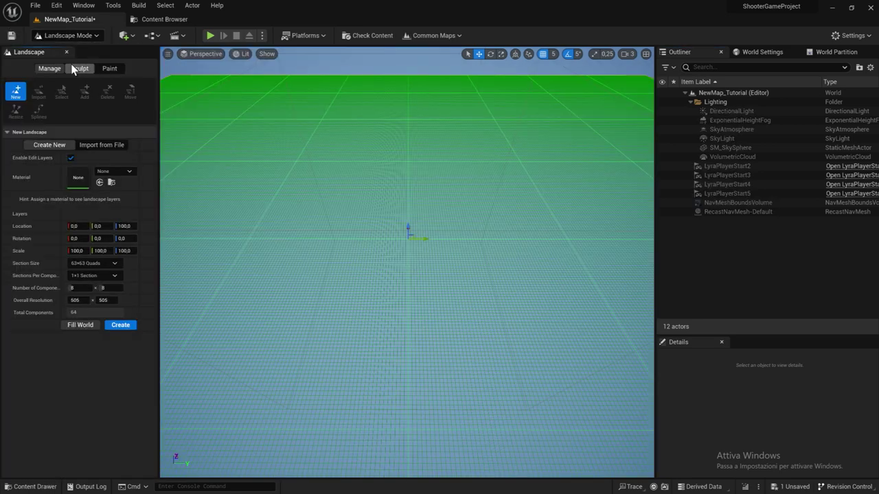
click(125, 226)
text(0)
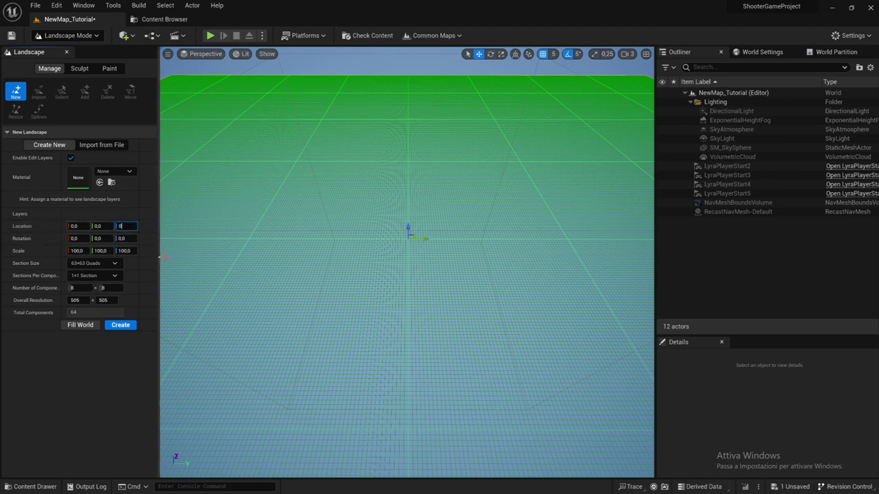
key(Return)
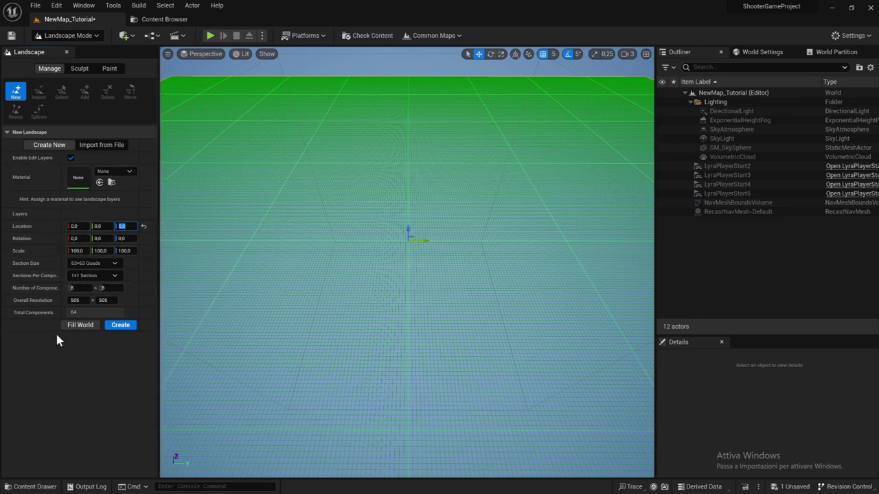
click(121, 328)
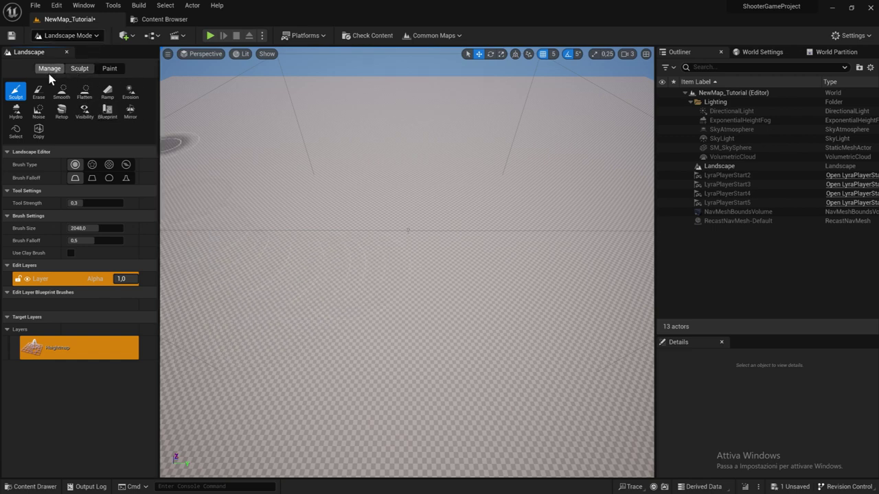
Step: In Selection Mode, select the Landscape actor and set its Landscape Material to MI_Landscape
click(87, 37)
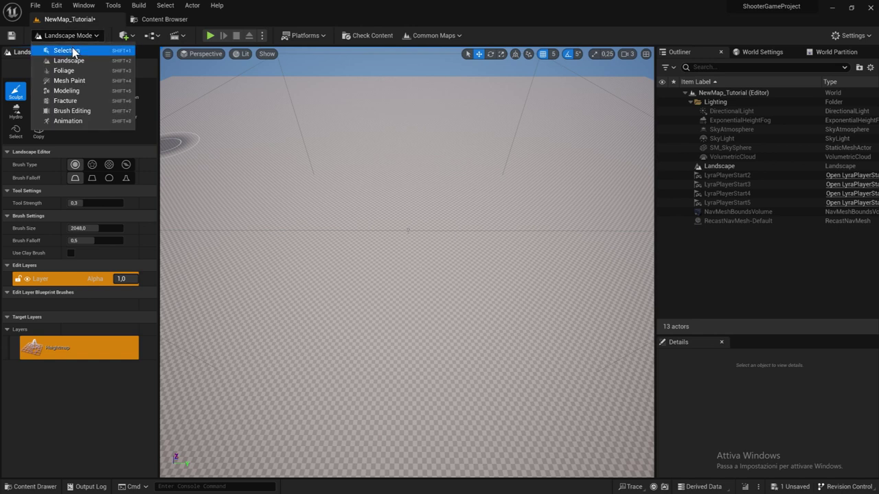
click(73, 51)
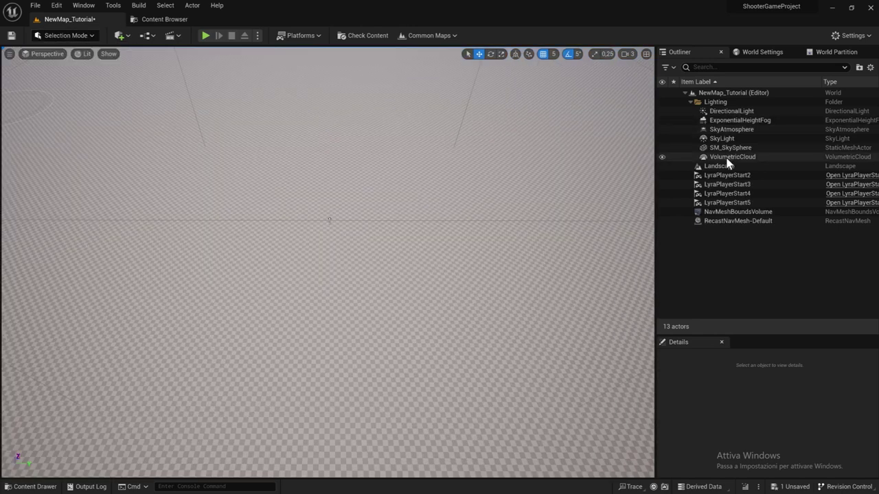
click(724, 167)
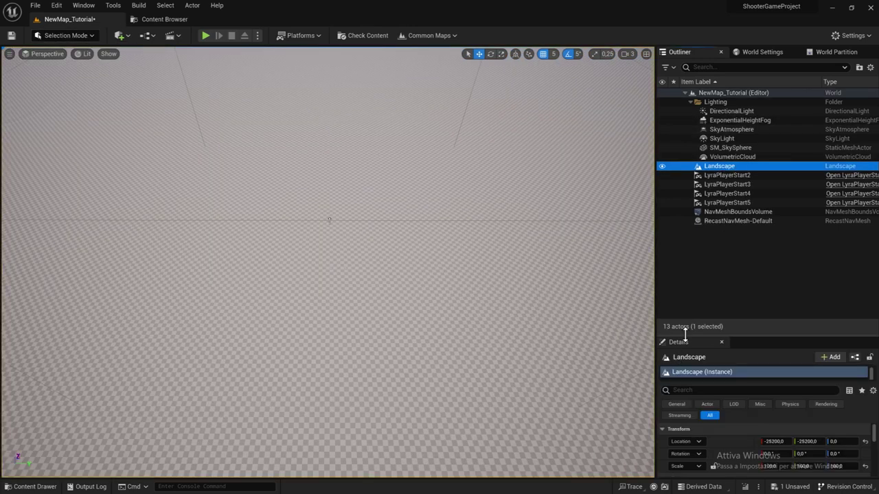
drag(691, 305, 697, 168)
scroll(762, 371, down, 5)
scroll(762, 371, down, 5)
scroll(762, 371, down, 3)
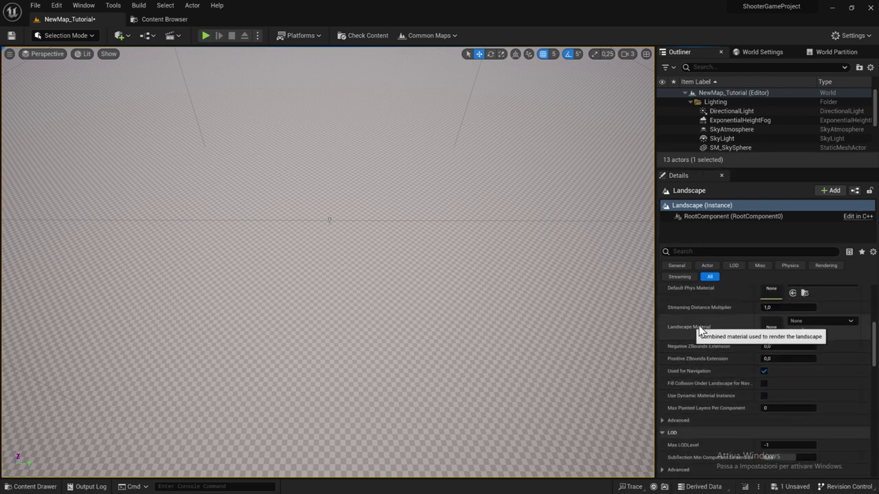
click(795, 321)
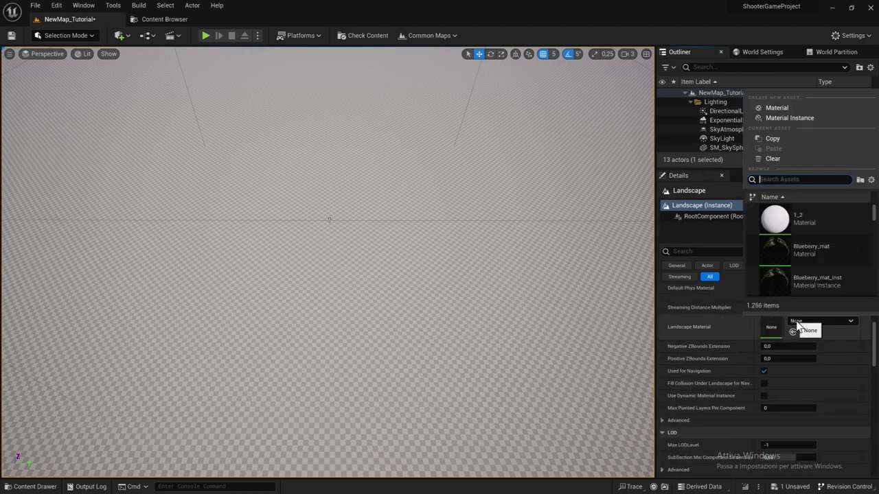
text(ndsca)
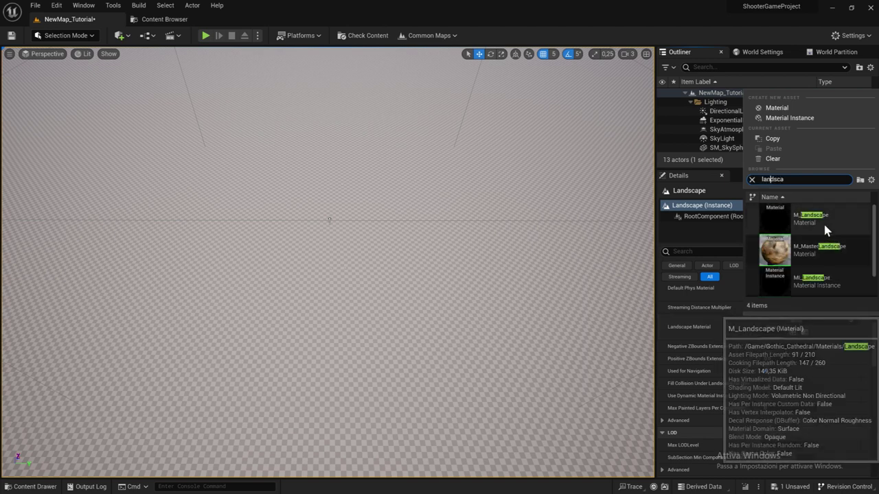
mouse_move(817, 235)
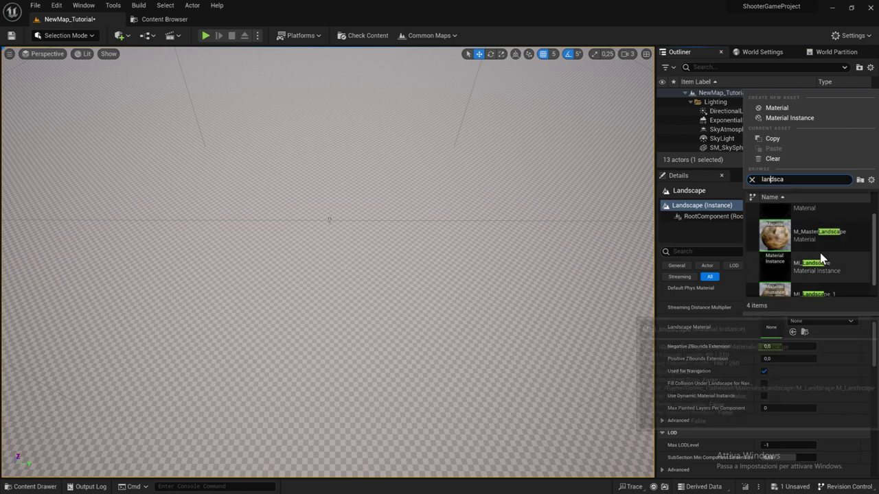
click(820, 273)
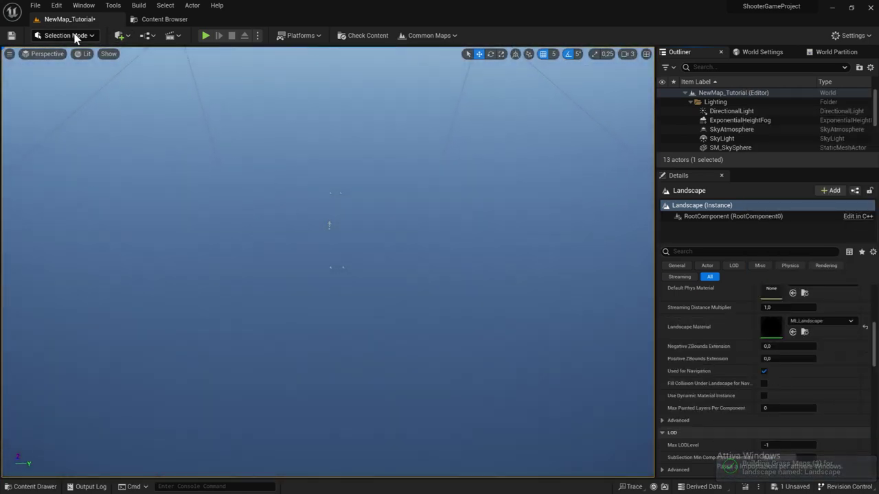
Step: In Landscape Paint mode, assign Grass_LayerInfo to the Grass layer and save
click(69, 35)
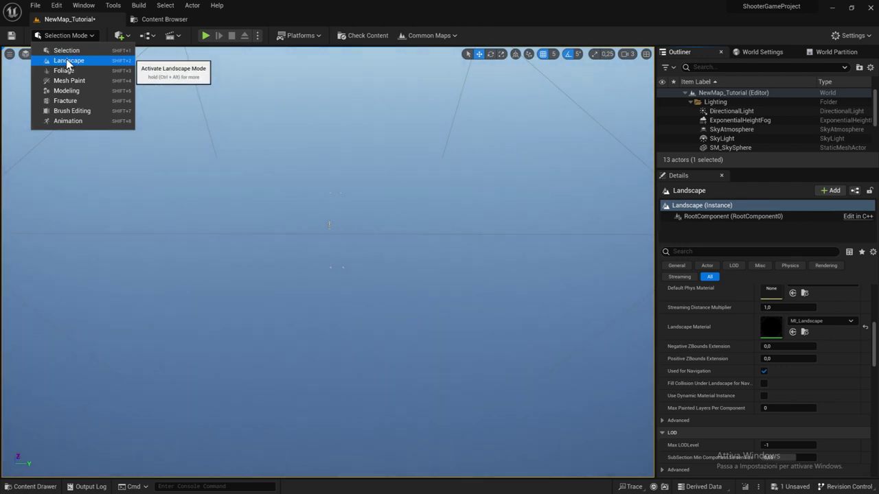
click(68, 61)
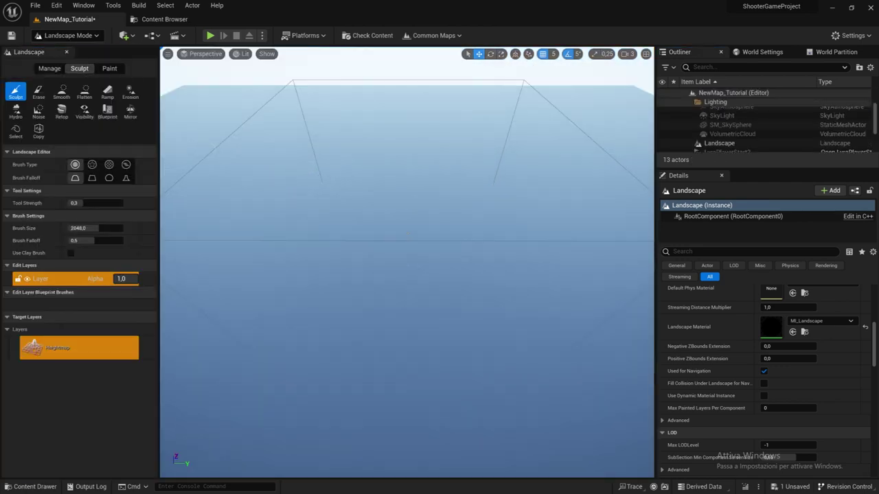
key(f)
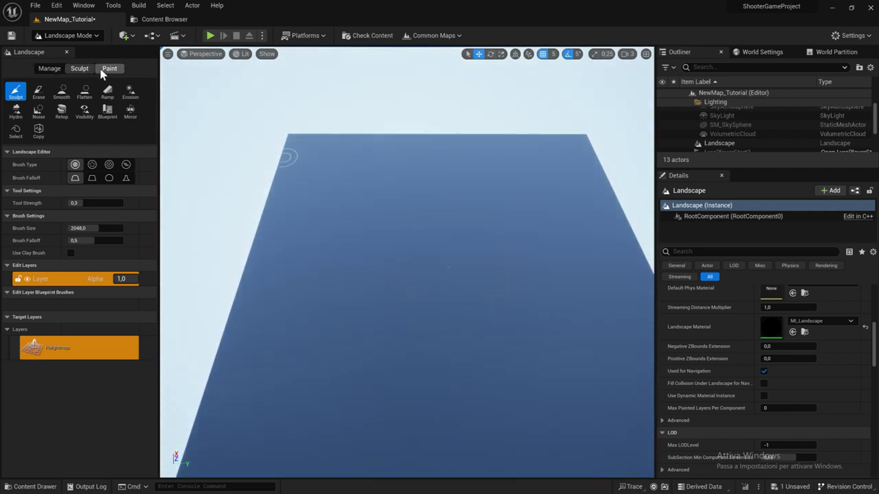
click(110, 69)
scroll(106, 341, down, 2)
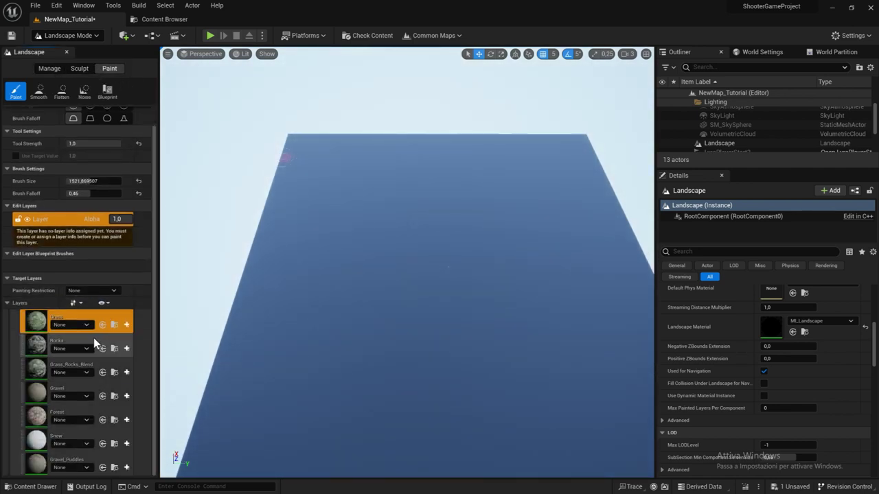
click(75, 327)
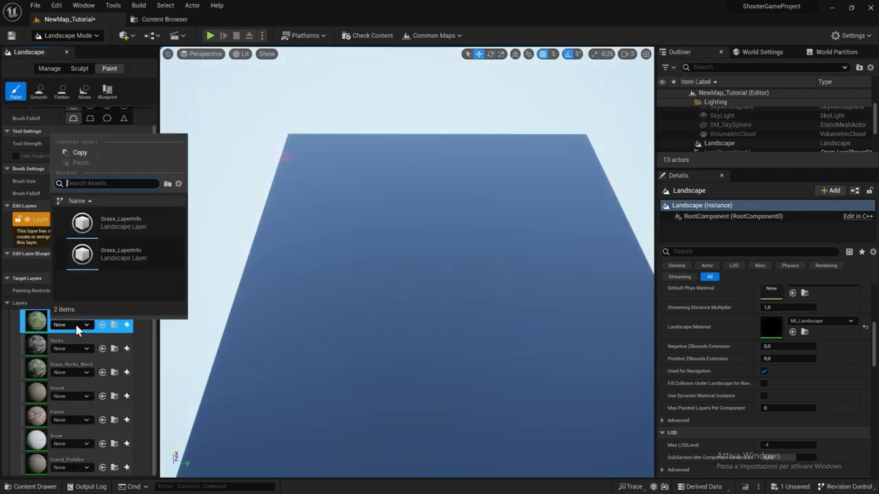
click(126, 251)
key(ctrl+s)
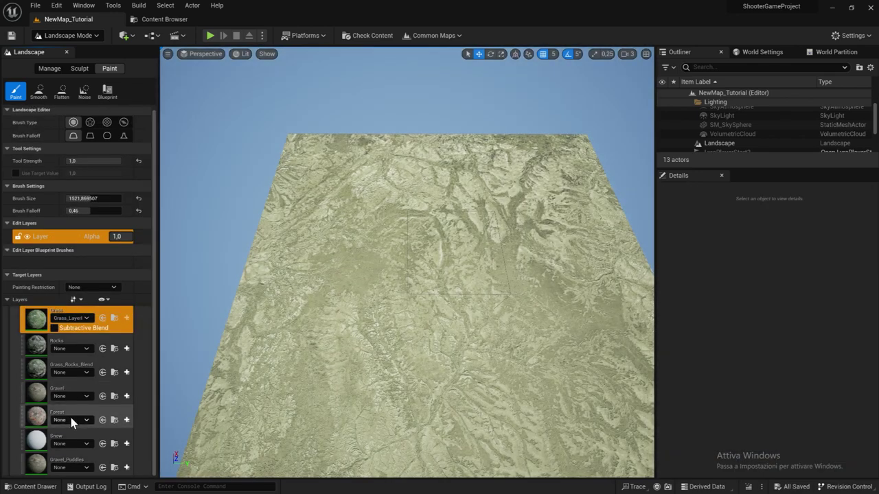
Step: Give Grass_Rocks_Blend the rocks layer info and paint it with a size-8192, 0.16-falloff brush
click(73, 367)
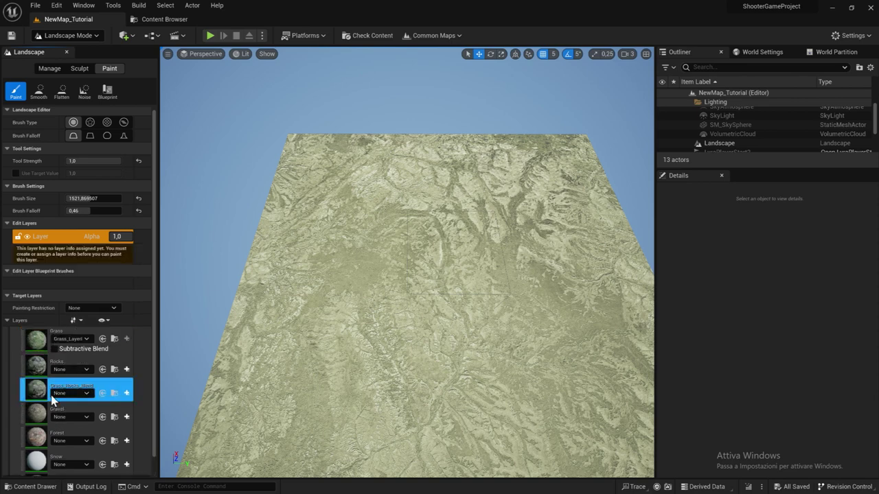
click(63, 396)
click(96, 293)
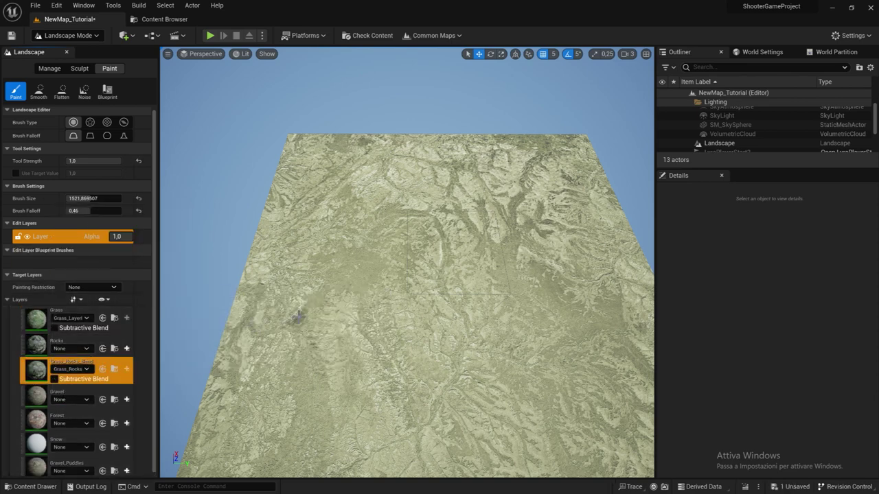
drag(70, 210, 79, 195)
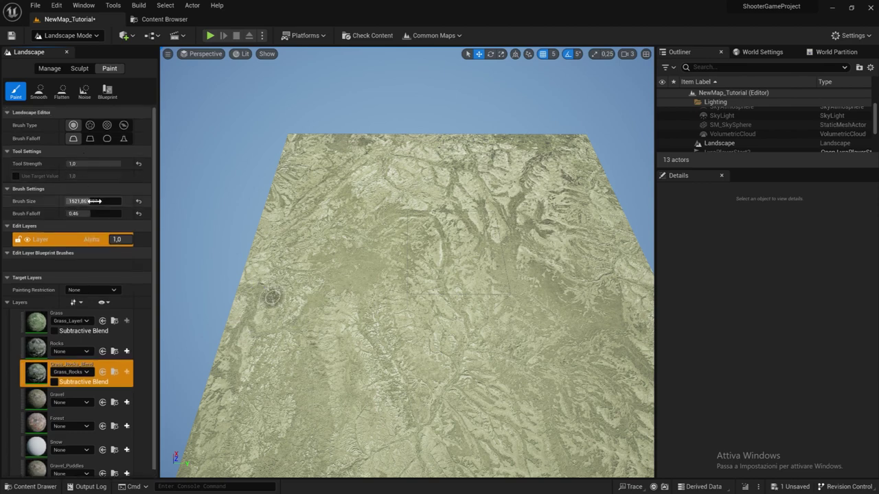
text(8192)
key(Return)
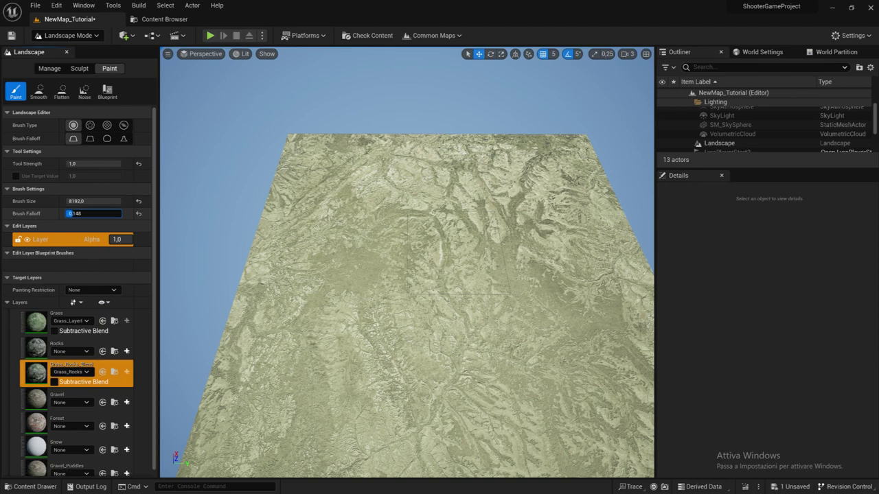
drag(75, 213, 80, 213)
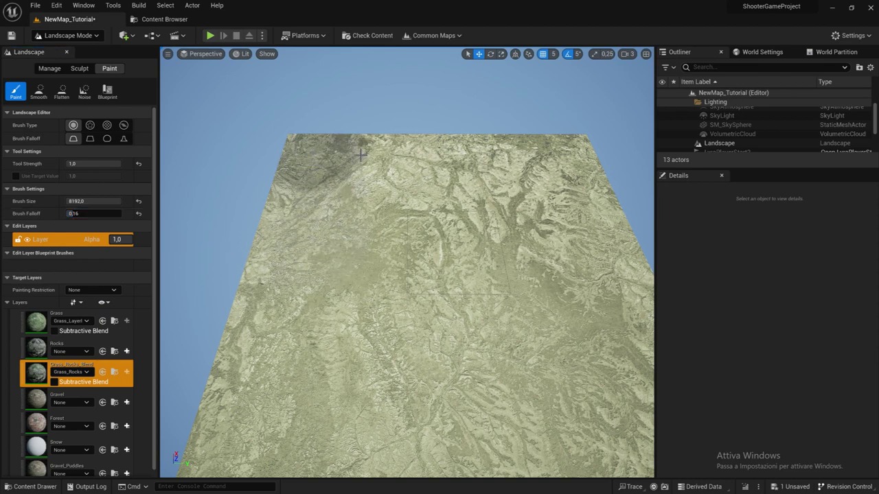
mouse_move(386, 155)
mouse_down()
mouse_move(511, 158)
mouse_move(577, 195)
mouse_move(363, 185)
mouse_move(302, 203)
mouse_up()
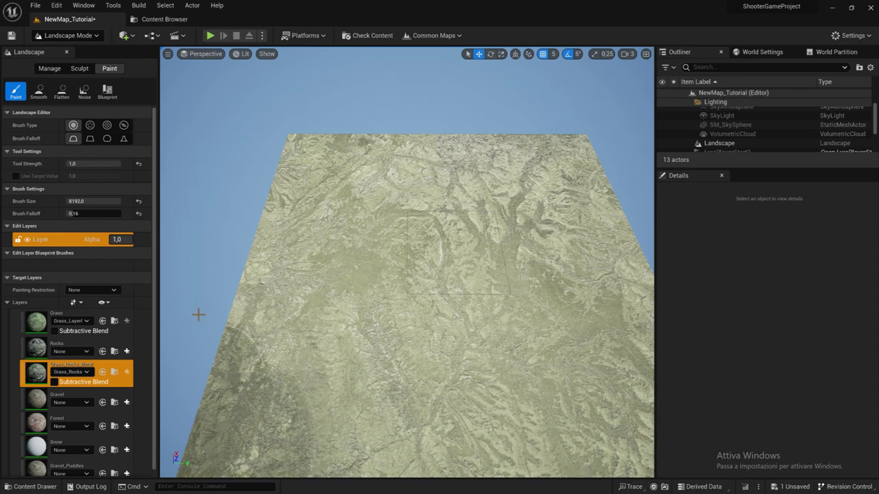
click(67, 35)
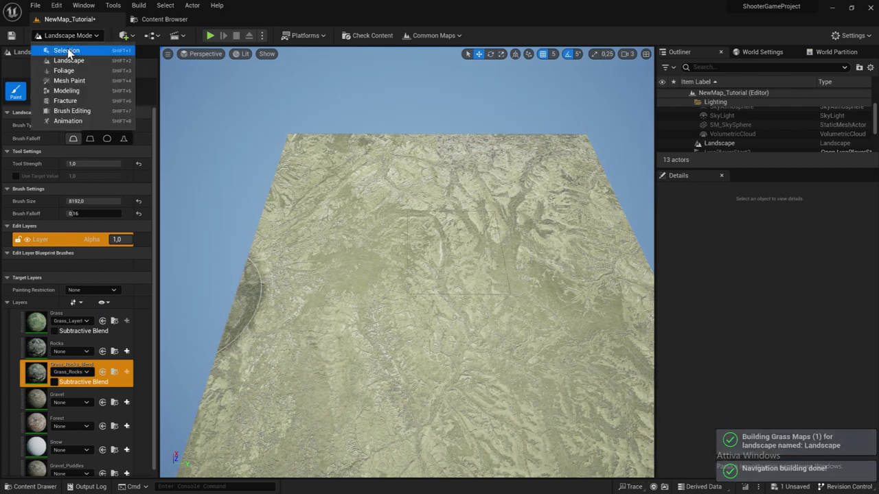
Step: Play the map, run the character through the grass with WASD, then stop playing
click(67, 51)
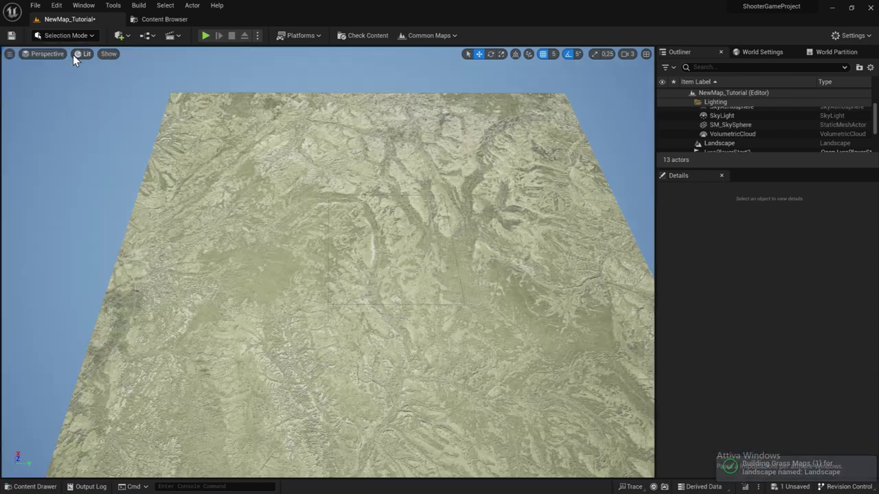
click(205, 35)
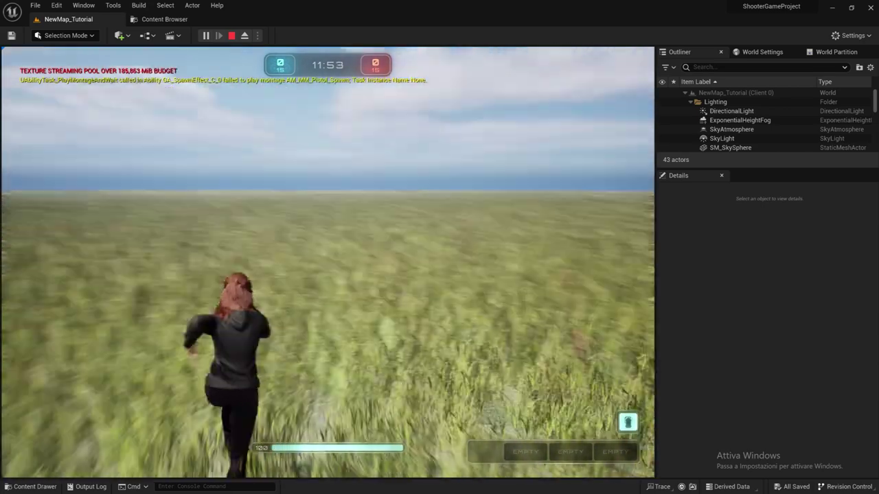
key(a)
key(w)
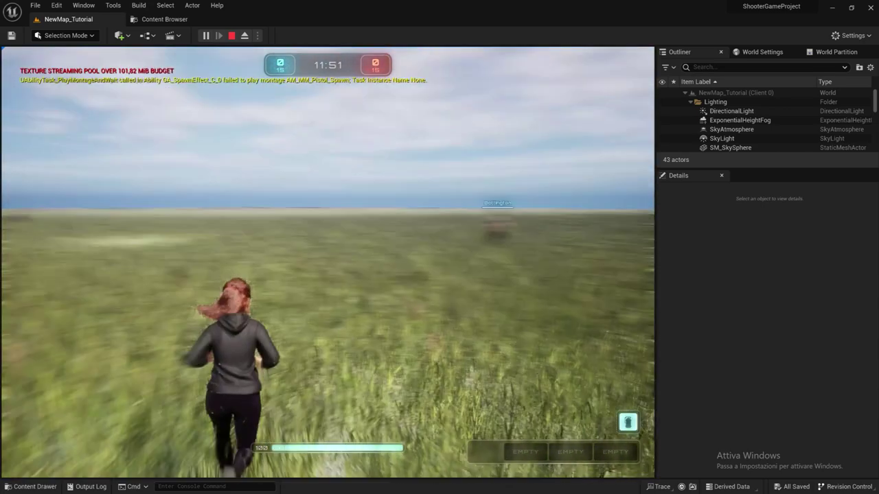
key(a)
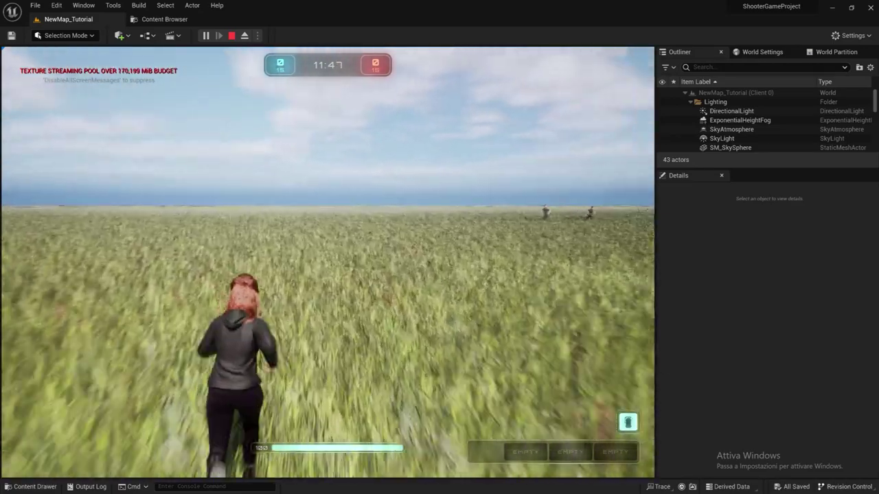
key(a)
key(w)
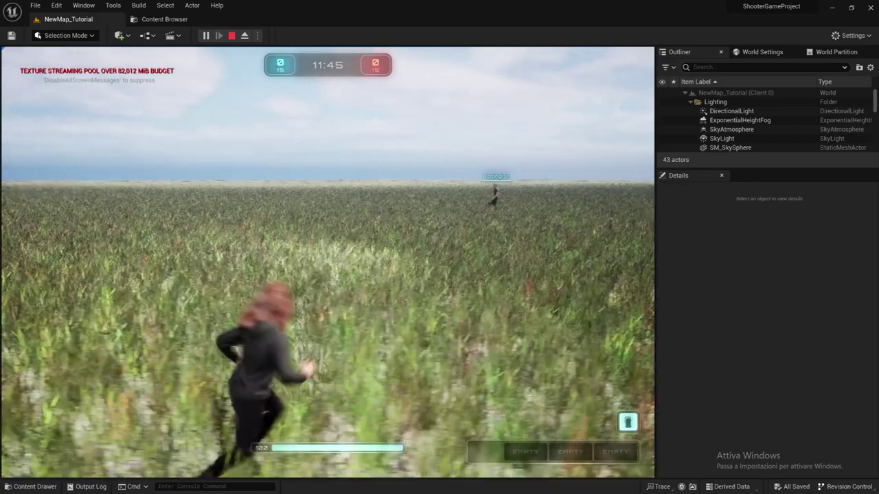
key(w)
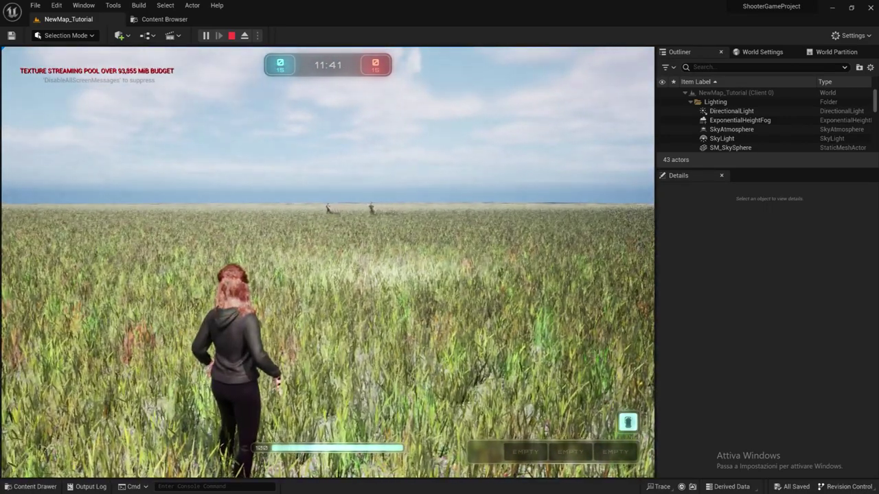
key(Escape)
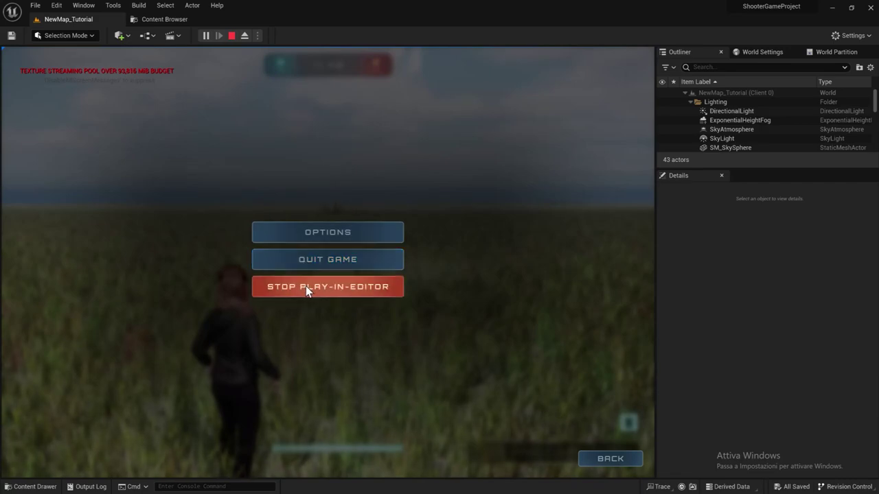
click(306, 286)
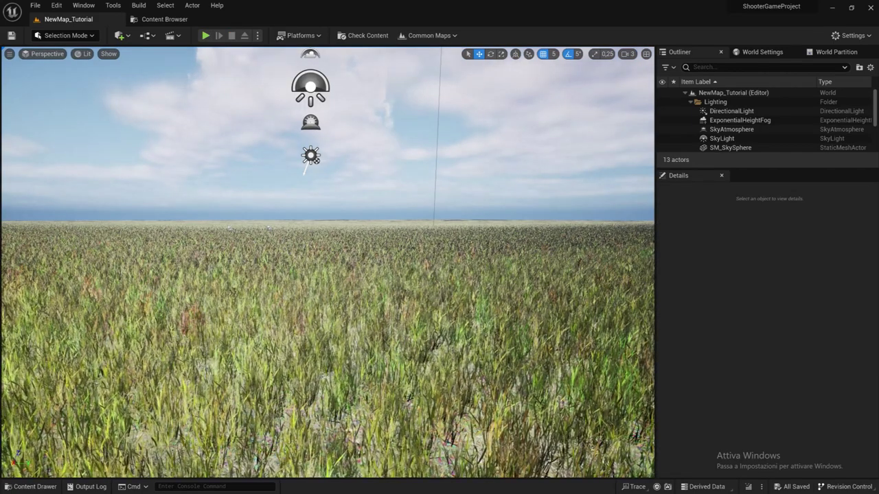
Step: Place SM_Rock_01 from the Foliage/Rocks folder onto the grass field
right_drag(326, 260, 327, 288)
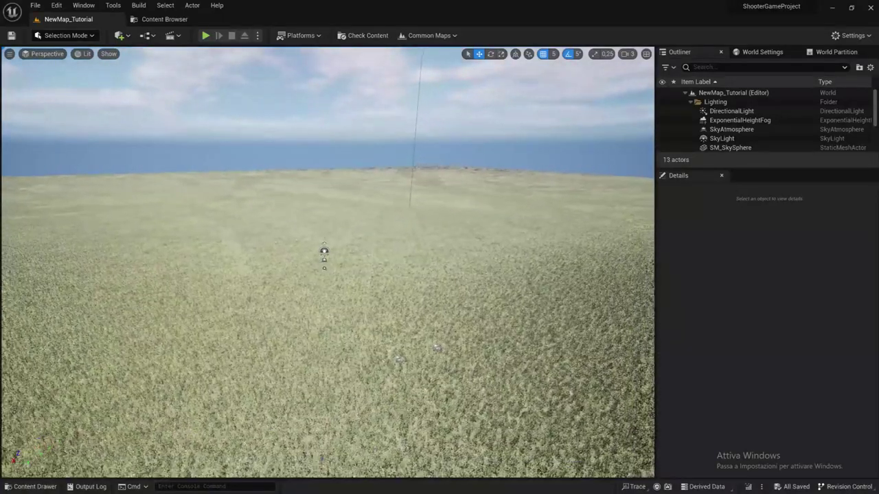
right_drag(241, 242, 265, 243)
right_drag(357, 275, 337, 292)
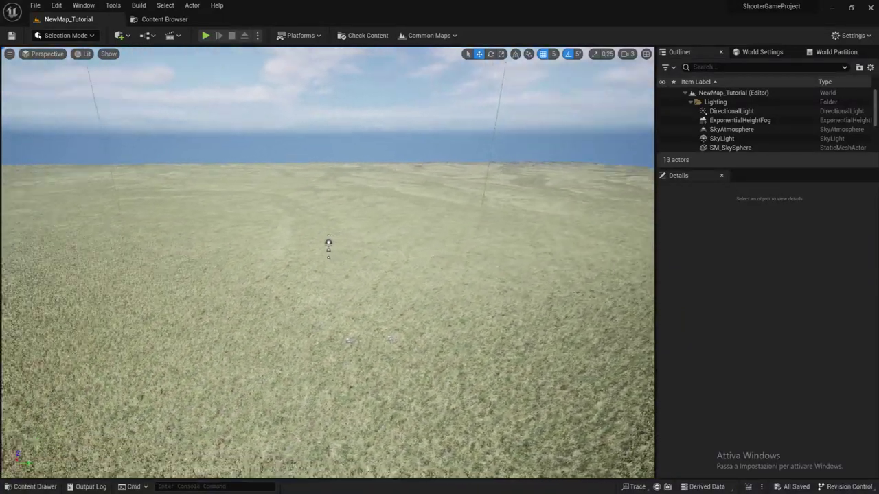
right_drag(324, 242, 302, 237)
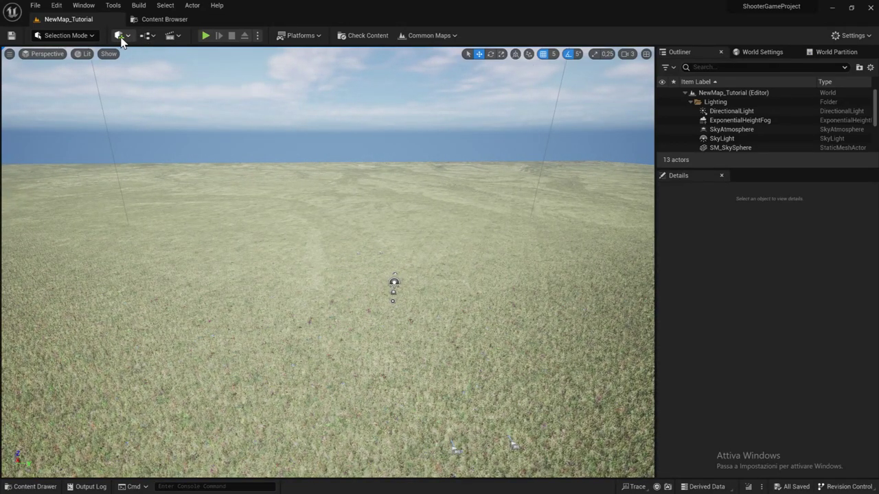
click(164, 19)
double_click(607, 150)
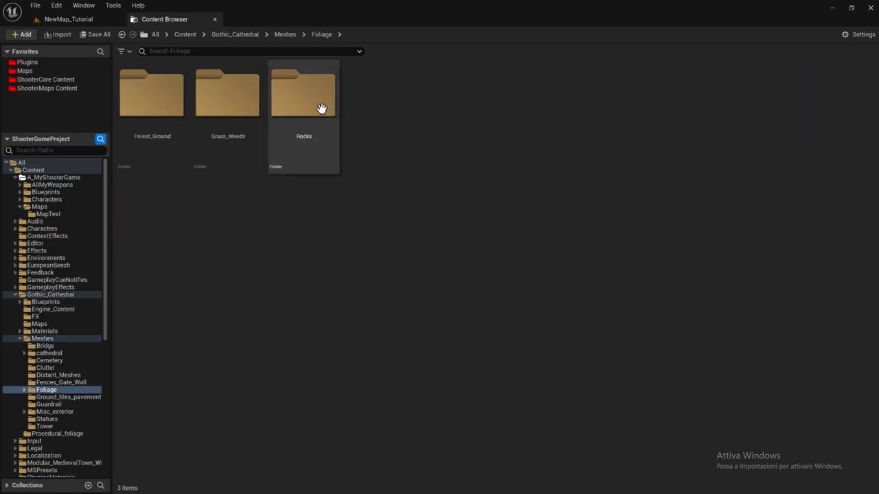
double_click(272, 127)
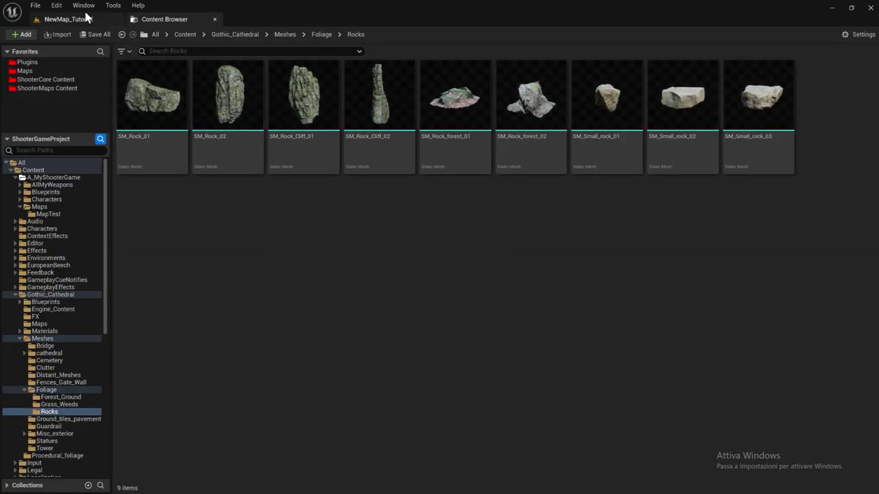
mouse_move(149, 115)
mouse_down()
mouse_move(88, 34)
mouse_move(316, 233)
mouse_up()
drag(476, 241, 477, 242)
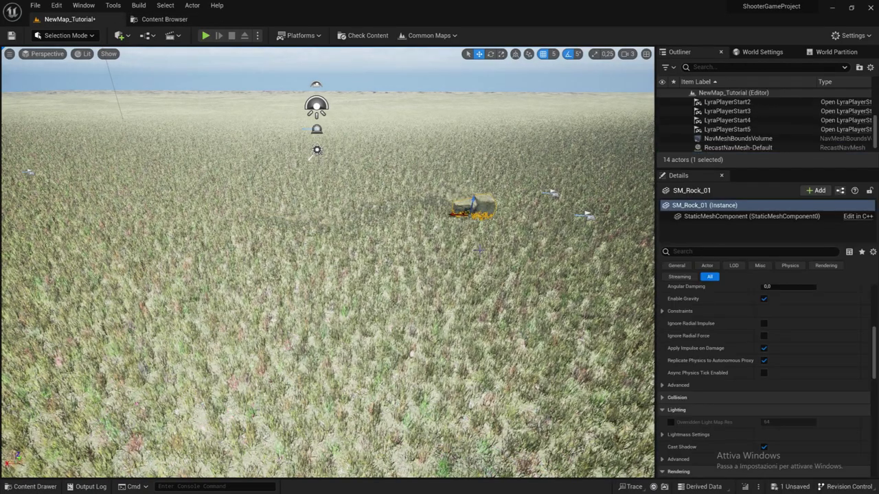
Step: Place SM_Rock_Cliff_01 and SM_Rock_02 into the scene
click(180, 19)
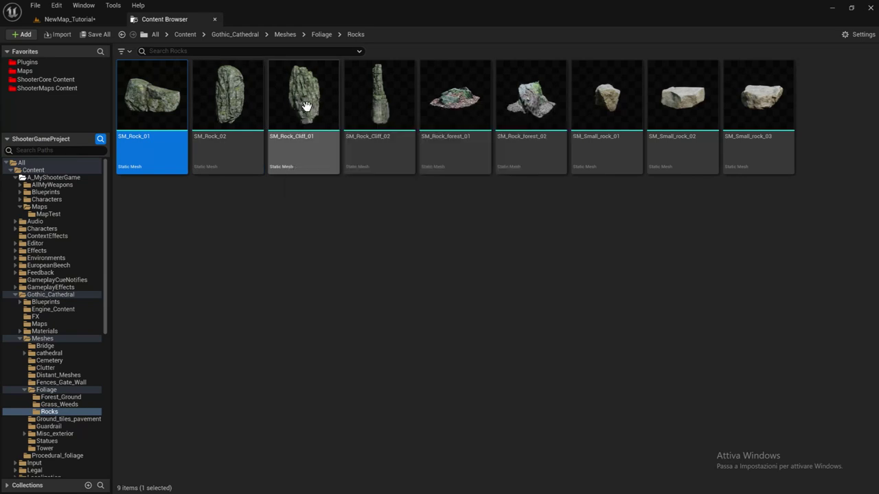
drag(306, 106, 57, 20)
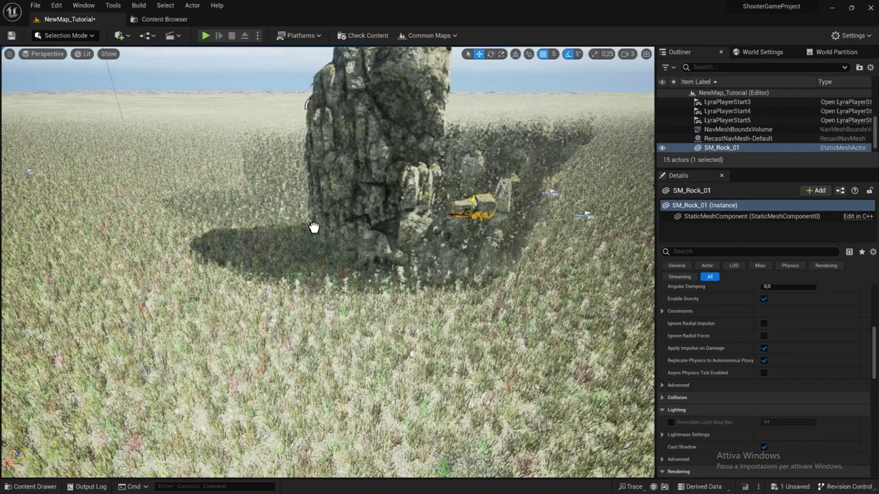
drag(57, 19, 304, 229)
click(157, 19)
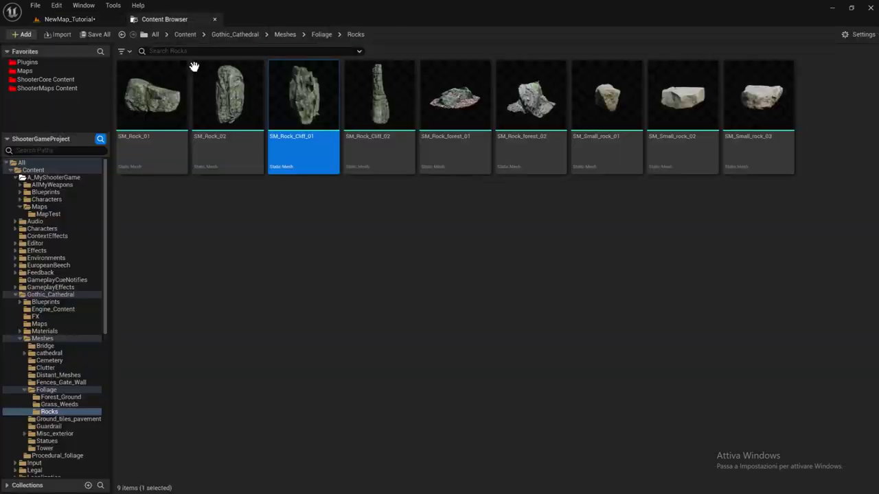
mouse_move(224, 117)
mouse_down()
mouse_move(98, 20)
mouse_move(265, 365)
mouse_up()
right_drag(265, 365, 315, 357)
Step: Add copies of the rock and cliff meshes, scaling one copy to 4, 4, 8
alt+drag(402, 216, 245, 304)
click(781, 328)
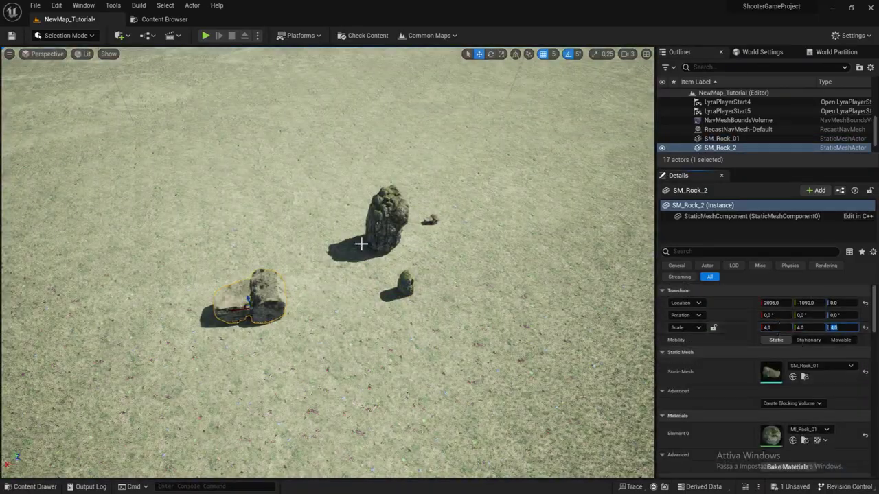
alt+drag(380, 236, 128, 404)
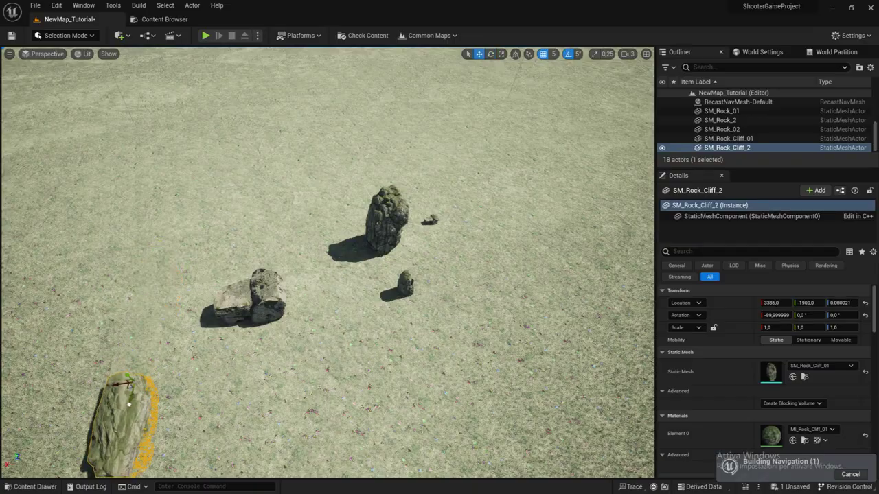
key(f)
Step: Select and frame LyraPlayerStart4 and LyraPlayerStart5, then start a play-test with Alt+P
drag(766, 169, 766, 336)
double_click(727, 175)
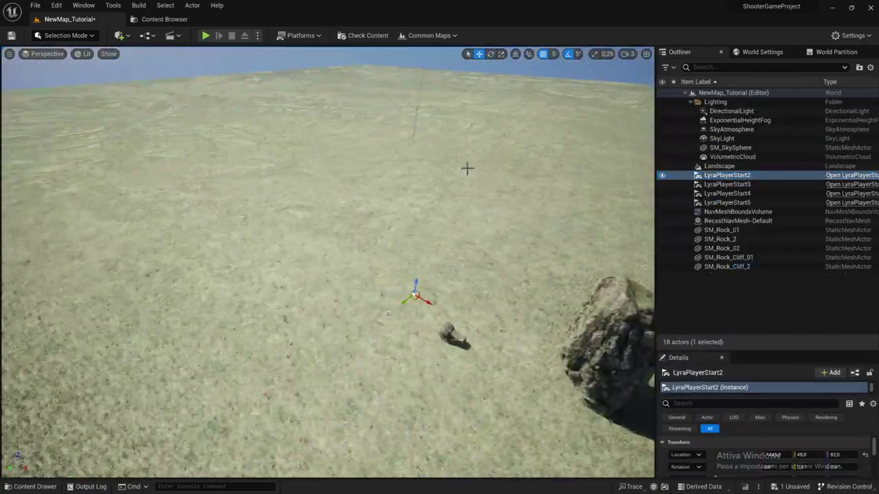
click(727, 193)
key(f)
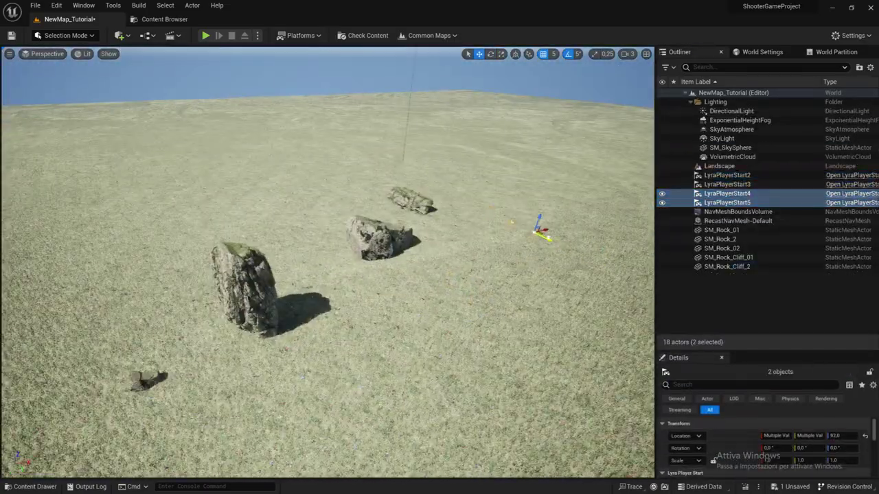
key(alt+p)
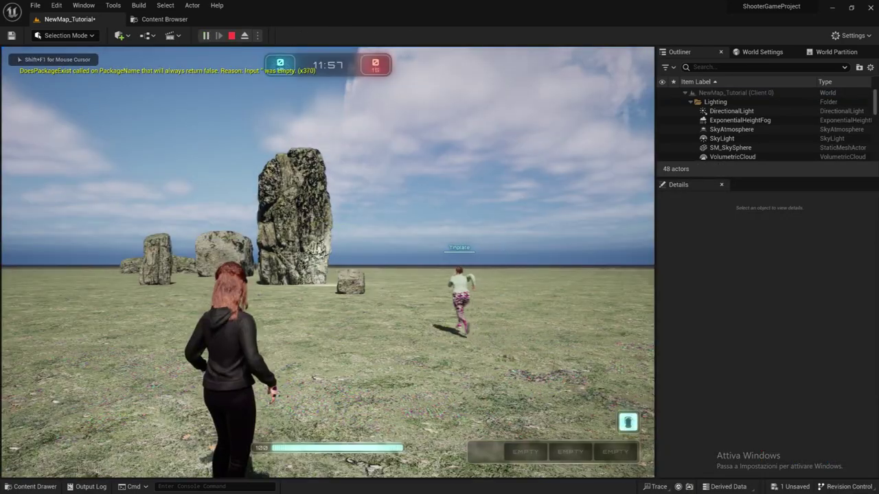
Step: Run the character toward the rocks, then pause and stop the play session
key(w)
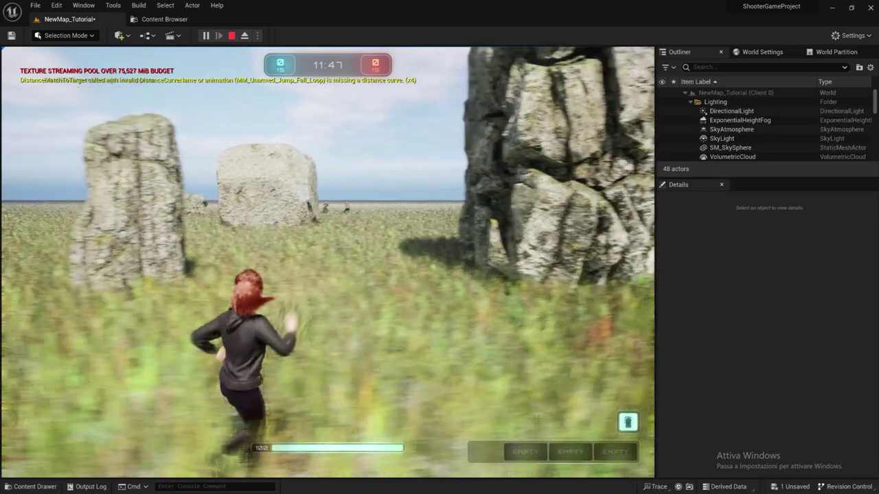
key(Escape)
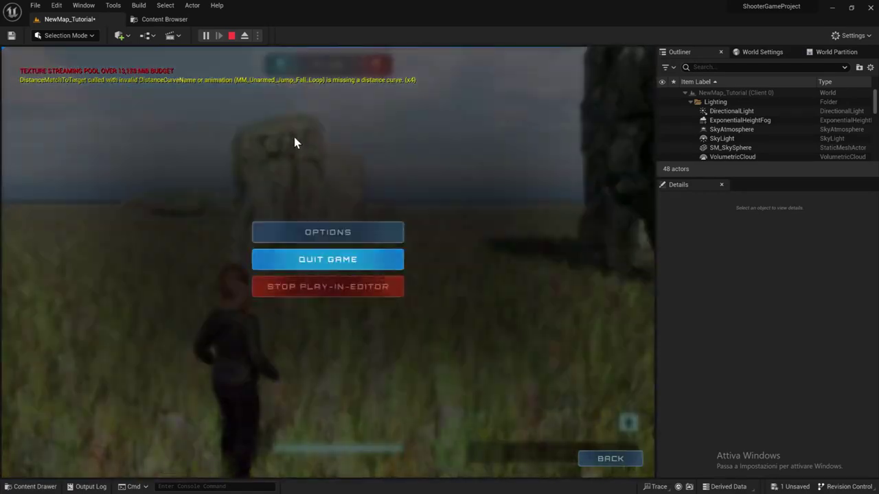
click(229, 37)
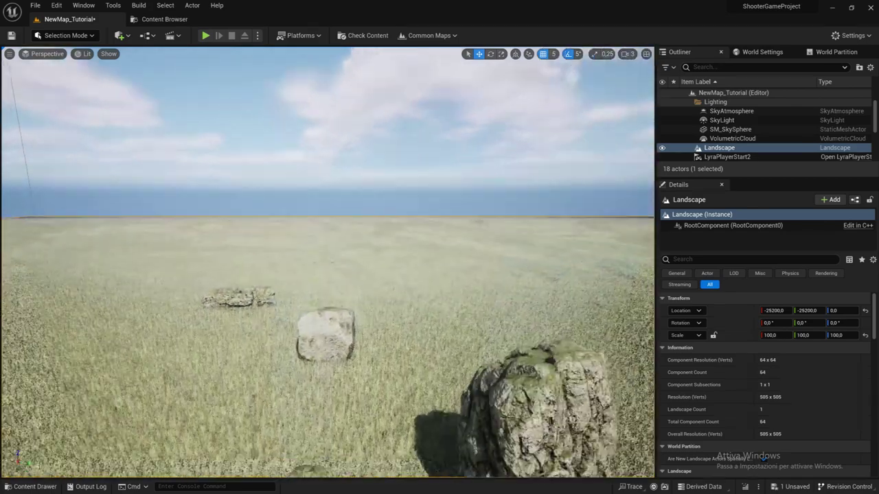
Step: Fly the view above the placed rocks, then return to the Rocks folder assets
right_drag(327, 261, 327, 309)
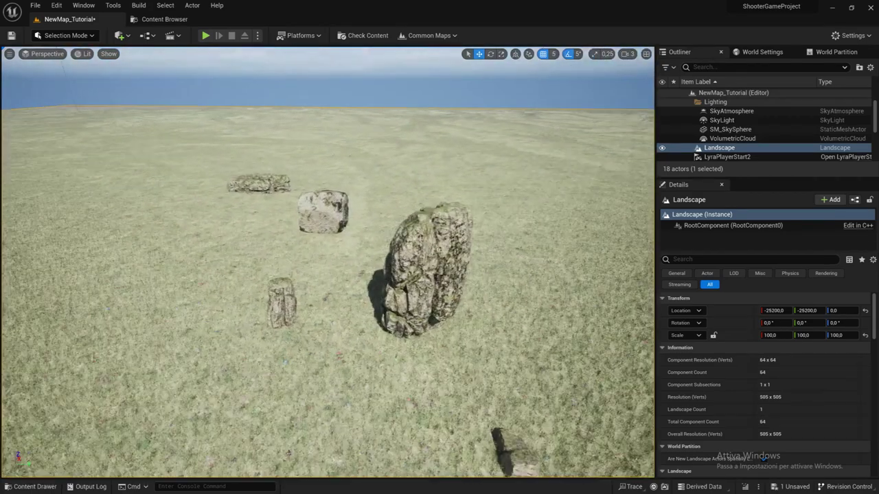
right_drag(327, 261, 323, 267)
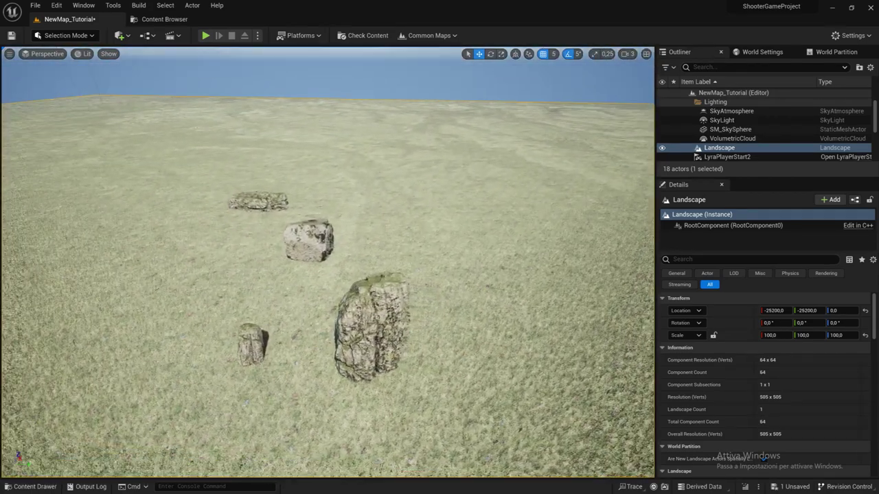
click(180, 24)
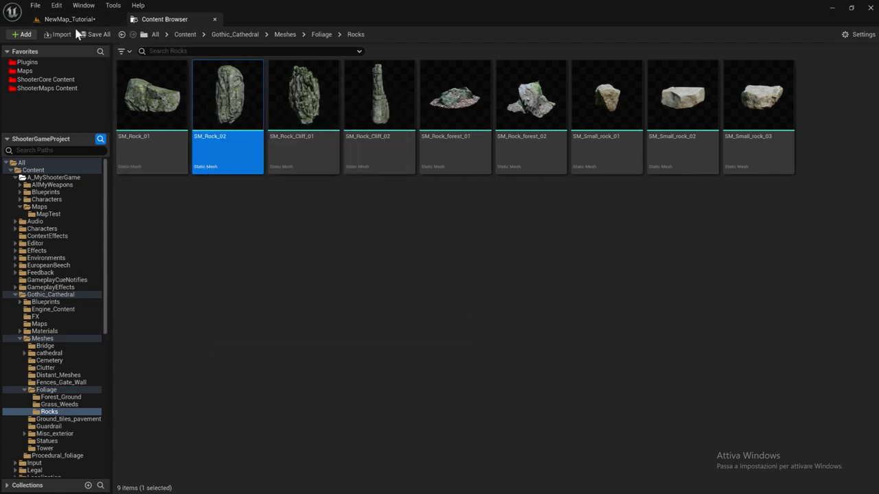
Step: From the All root, search assets for spawner, teleport and controlpoint, then clear the search
click(155, 35)
text(spawne)
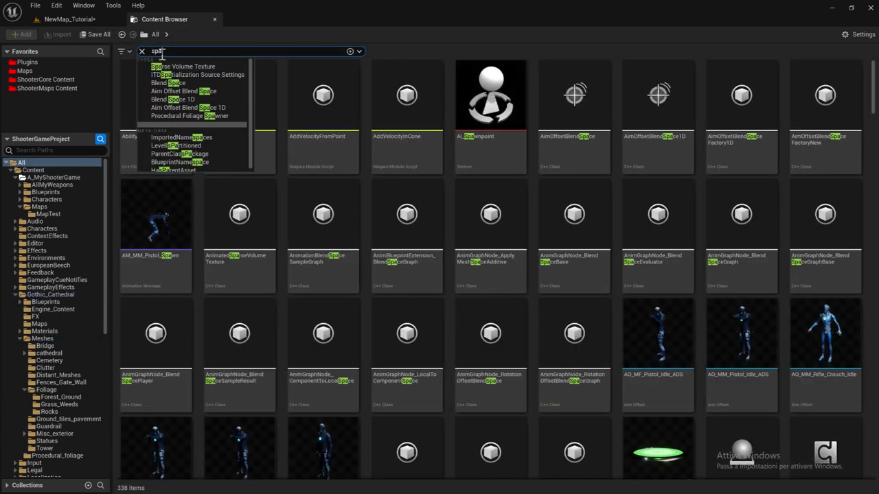
text(r)
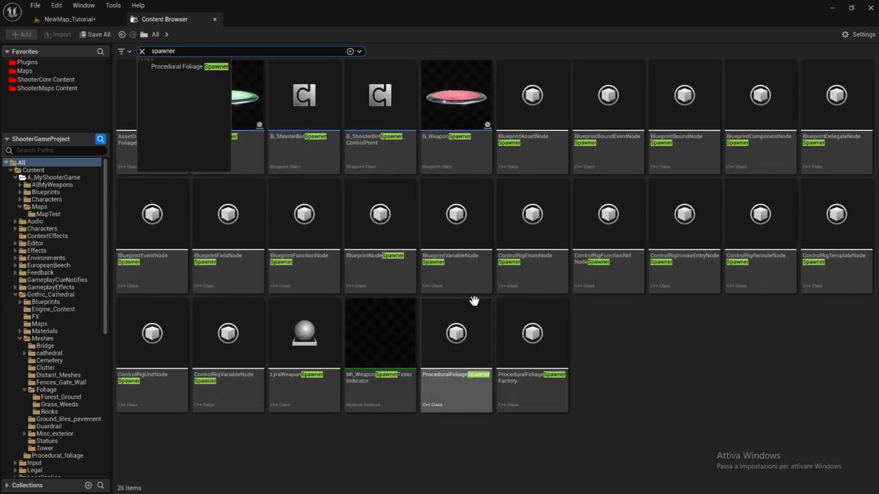
click(617, 336)
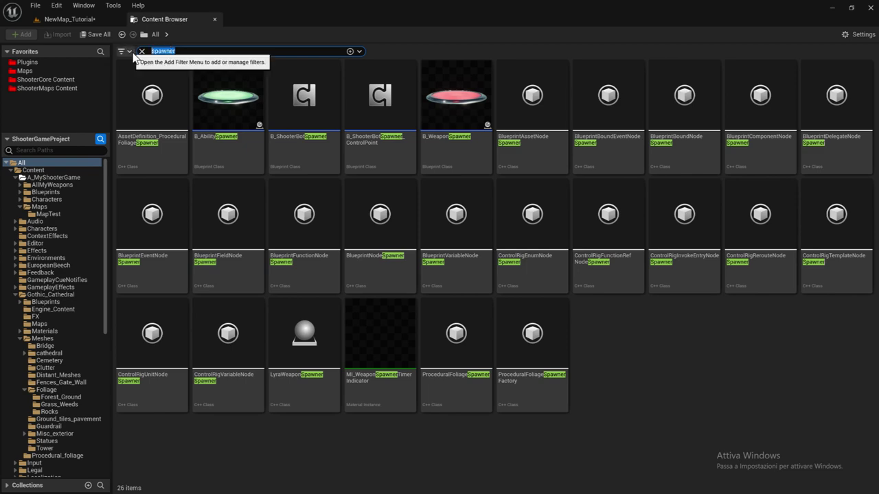
text(teleport)
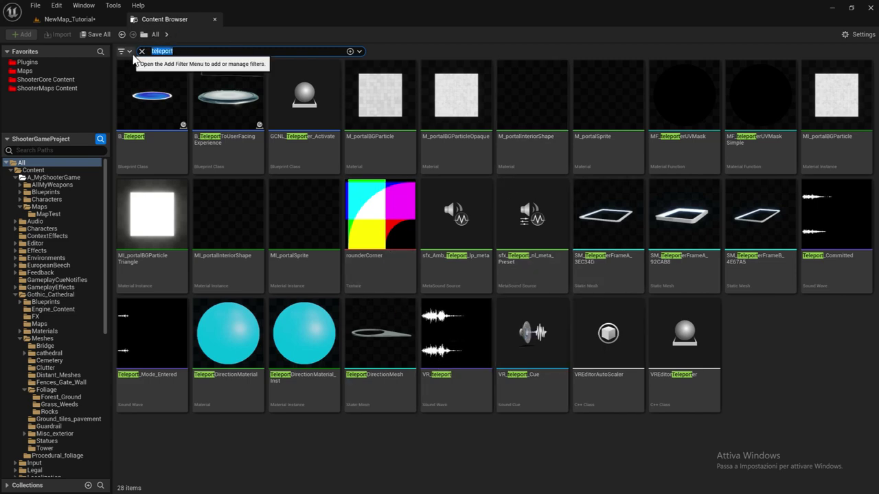
text(control)
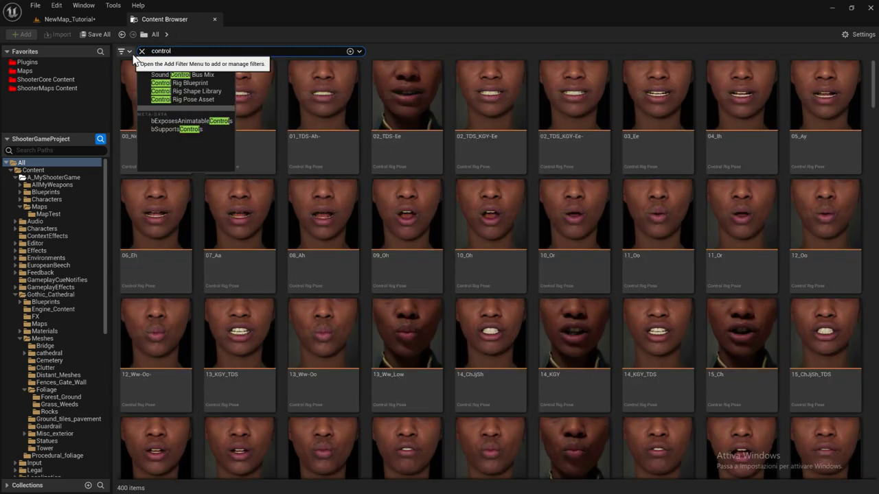
text(point)
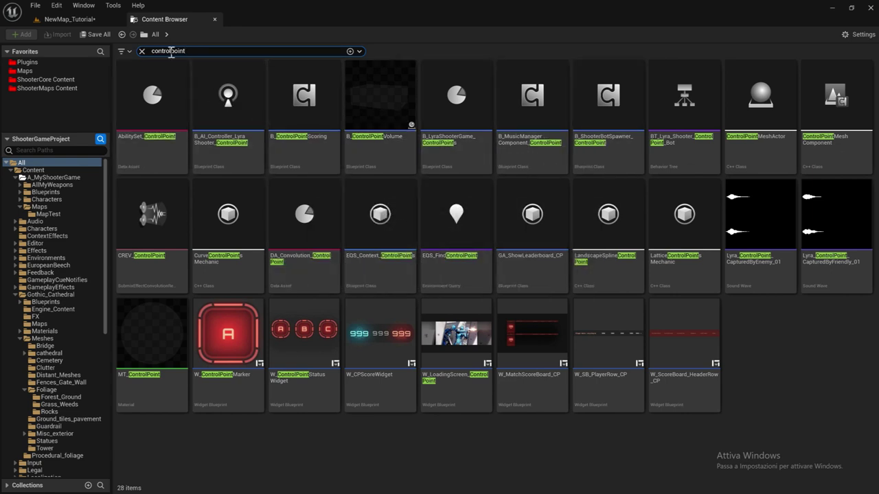
click(142, 52)
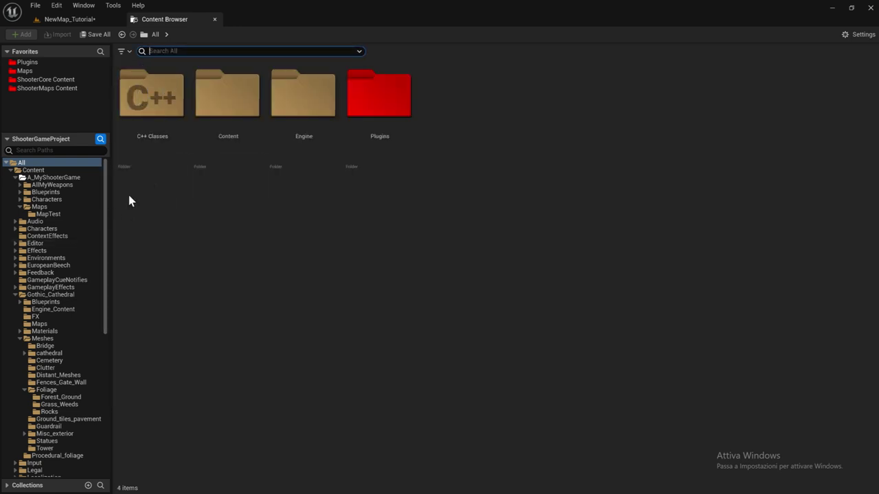
Step: Open L_ShooterGym from Plugins > ShooterCore Content > Maps
scroll(61, 248, down, 2)
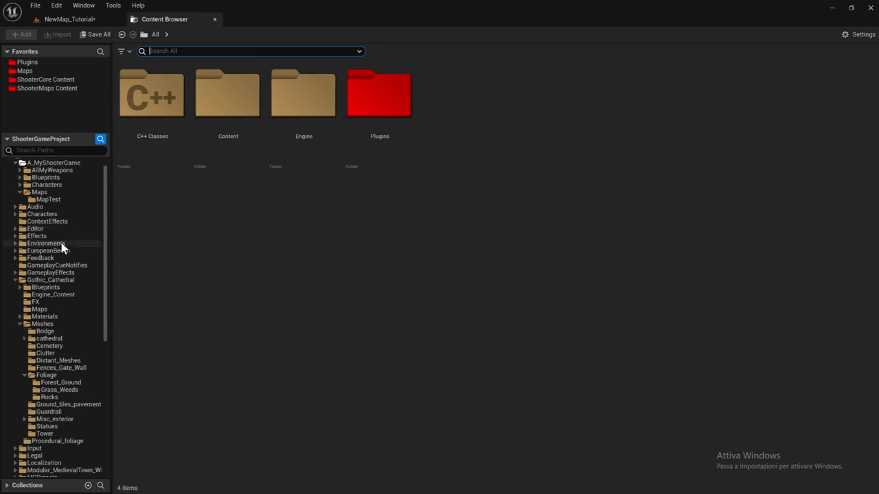
scroll(62, 248, down, 2)
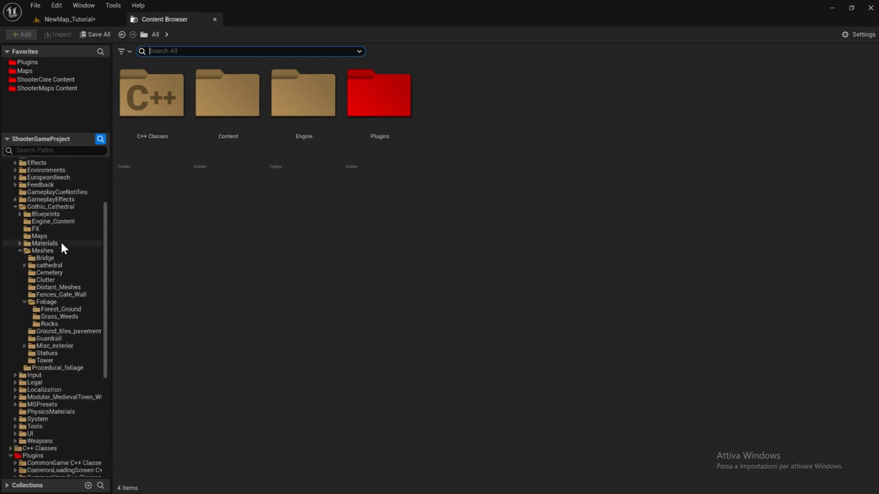
drag(104, 233, 106, 336)
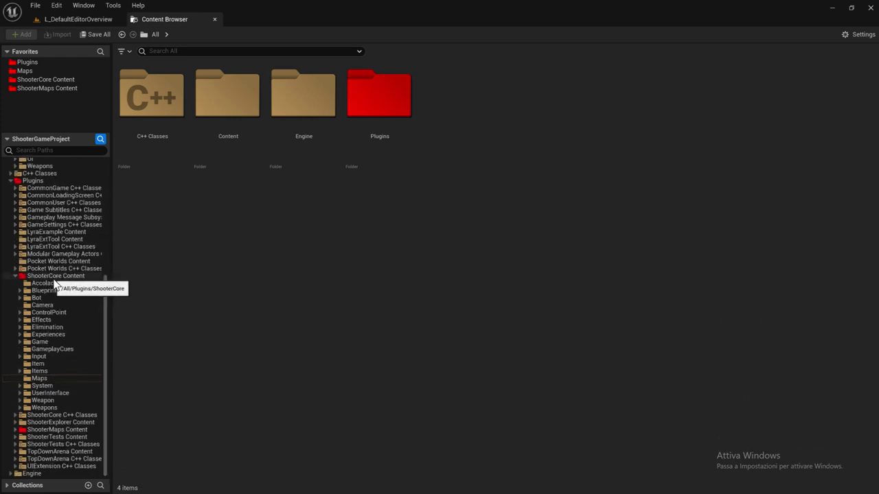
click(40, 379)
click(135, 139)
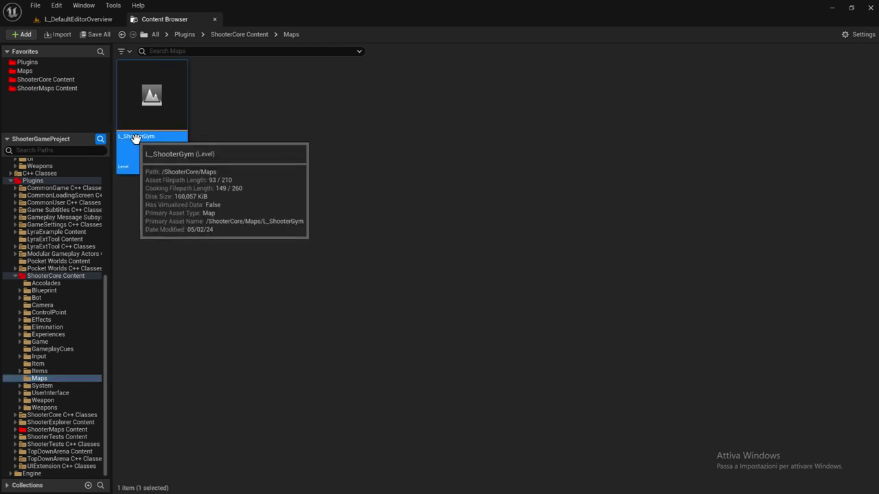
double_click(135, 139)
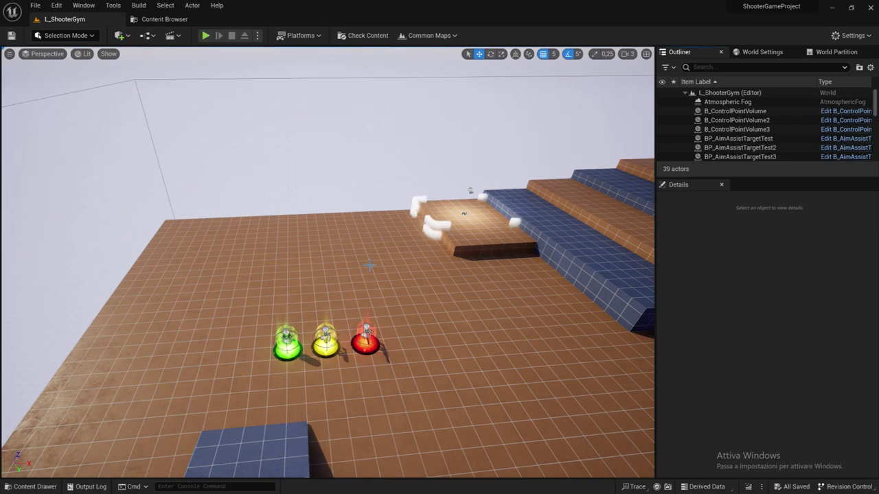
Step: Select the gym's B_ControlPointVolume and three B_WeaponSpawner pads and copy them
right_drag(369, 264, 274, 259)
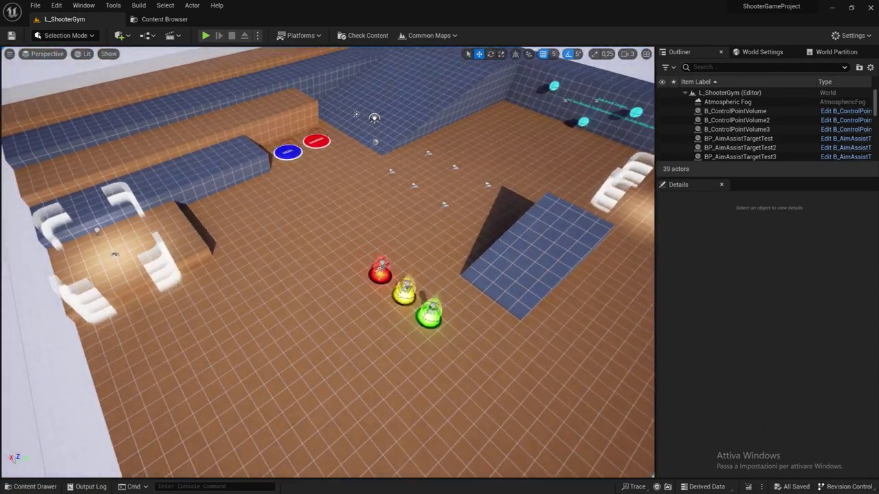
click(158, 259)
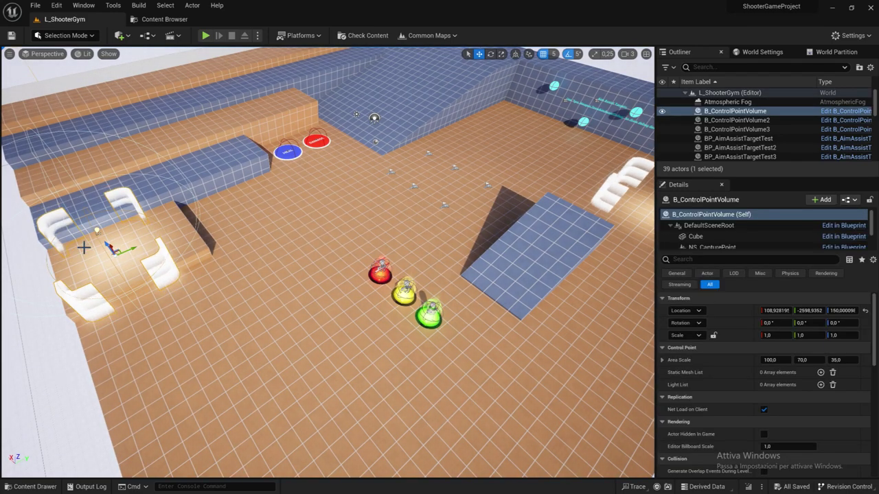
right_drag(88, 246, 168, 294)
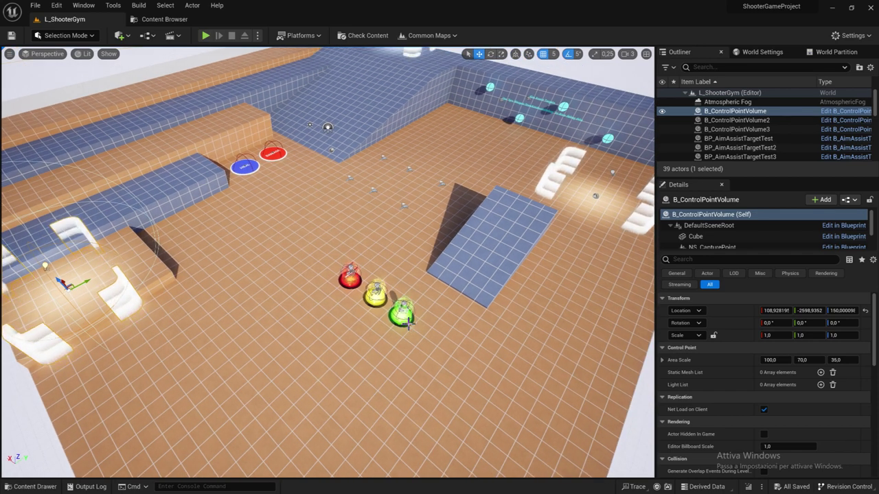
ctrl+alt+drag(409, 324, 352, 292)
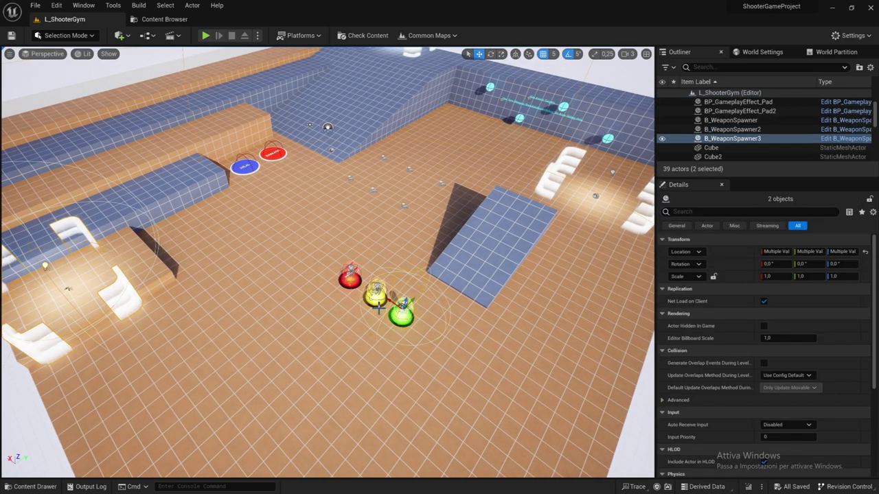
ctrl+click(350, 280)
key(f)
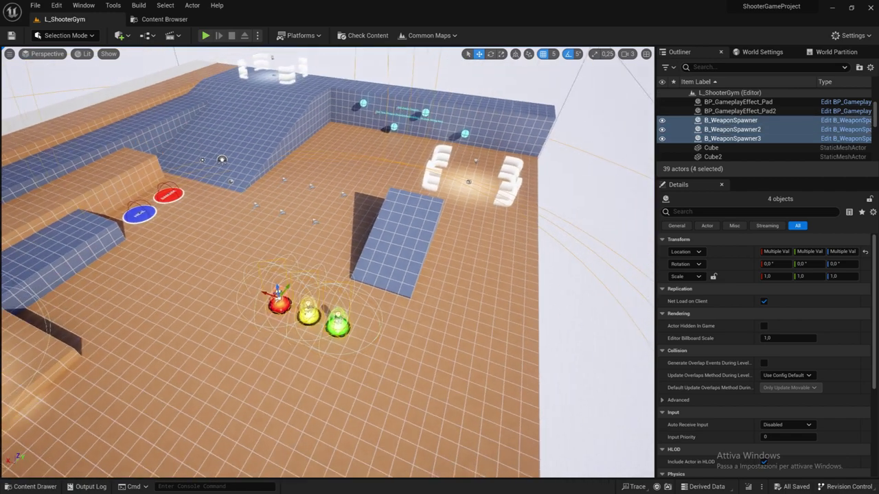
alt+drag(309, 309, 412, 302)
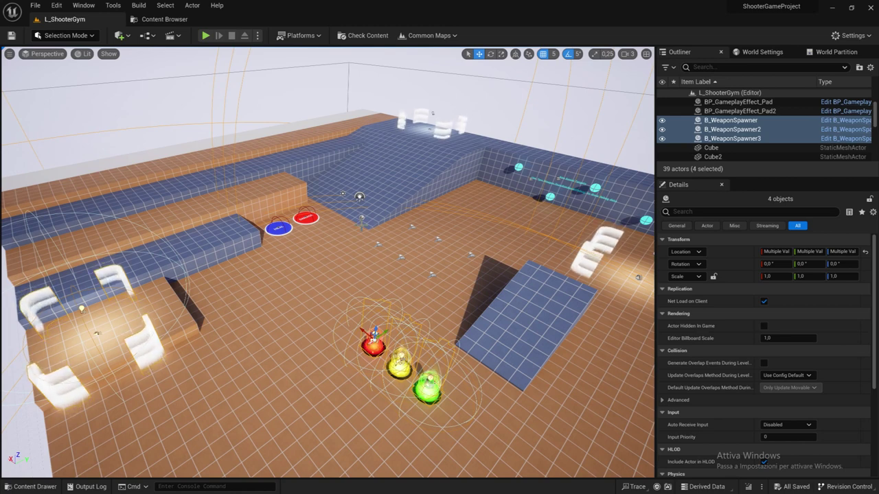
Step: Open NewMap_Tutorial from Maps, paste the copied actors and frame them
click(164, 19)
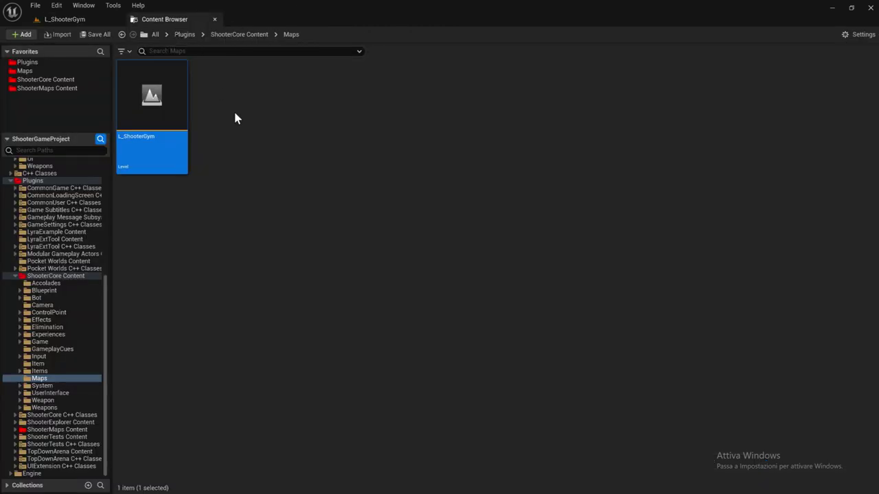
click(50, 72)
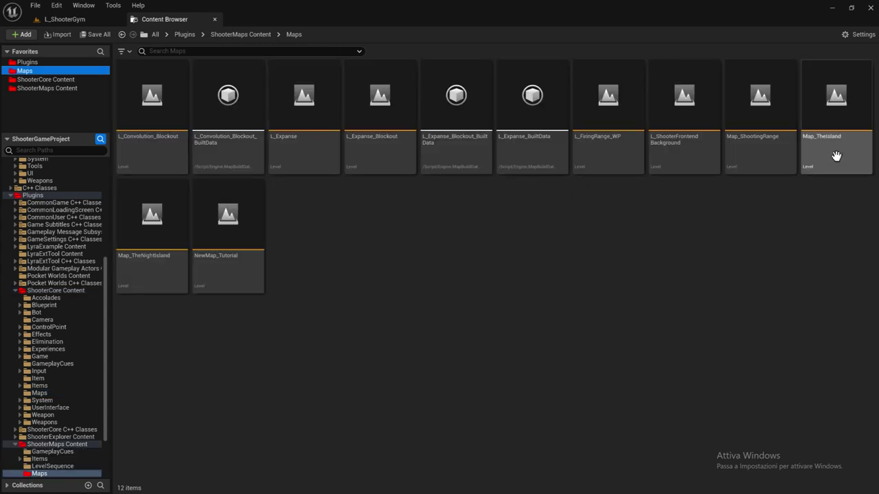
click(227, 284)
double_click(227, 284)
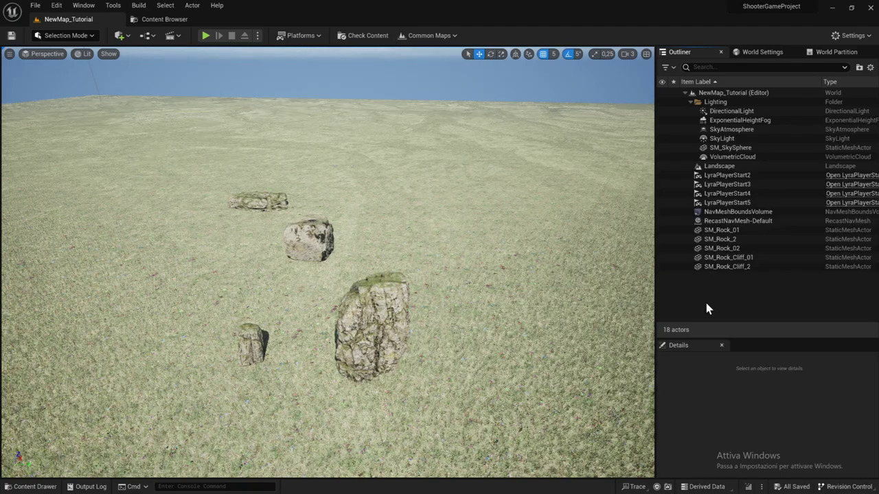
key(ctrl+v)
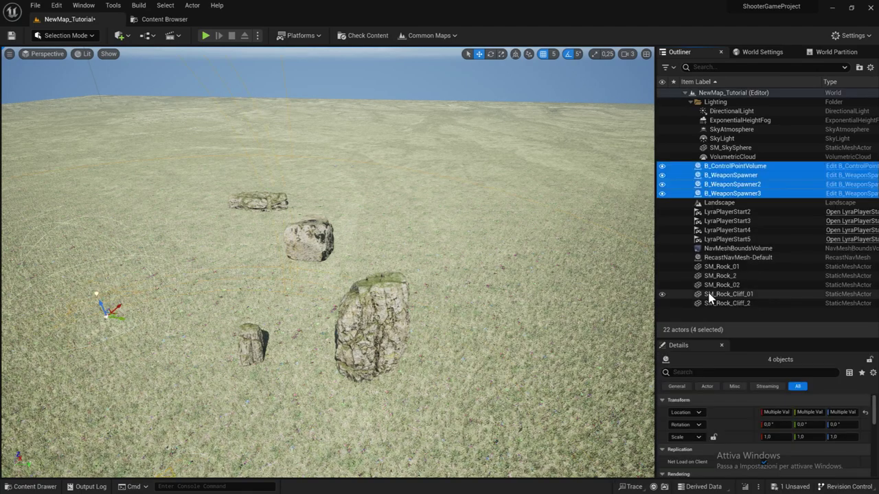
key(f)
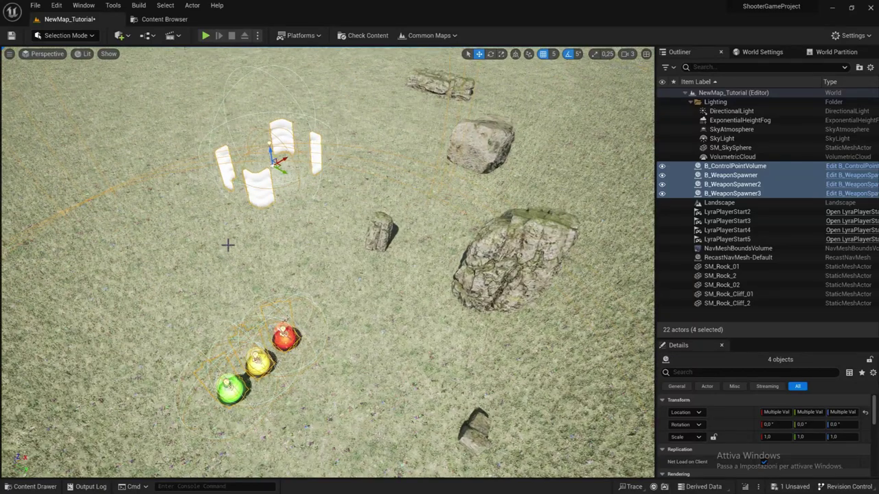
Step: Select the control point volume and duplicate it with Ctrl+D
click(257, 180)
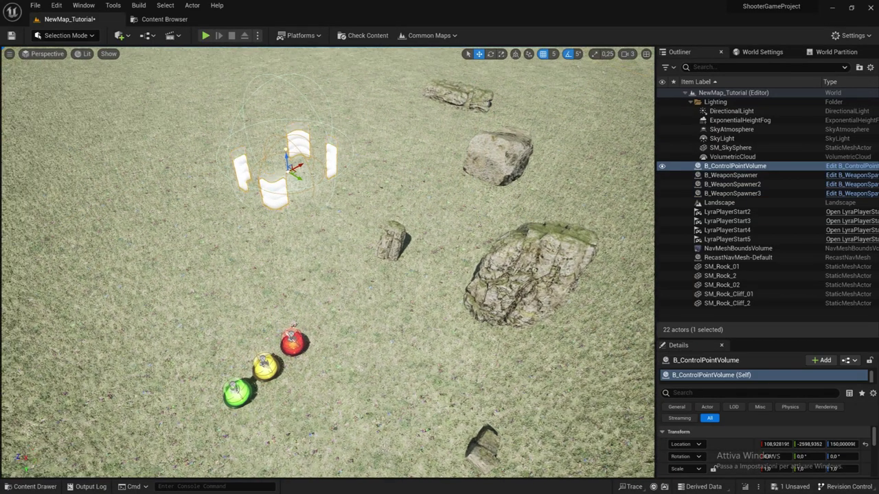
right_drag(289, 152, 295, 137)
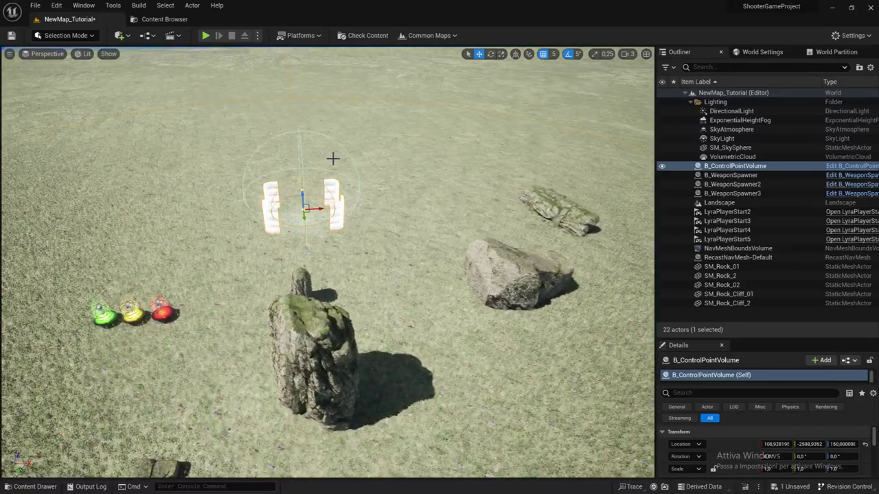
key(ctrl+d)
key(ctrl+d)
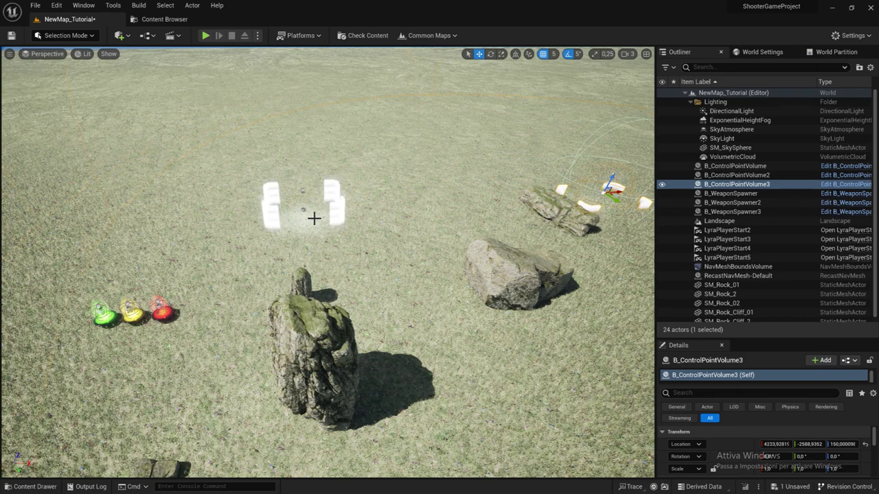
Step: Move the second control point onto the central rock and the original near another rock
click(278, 221)
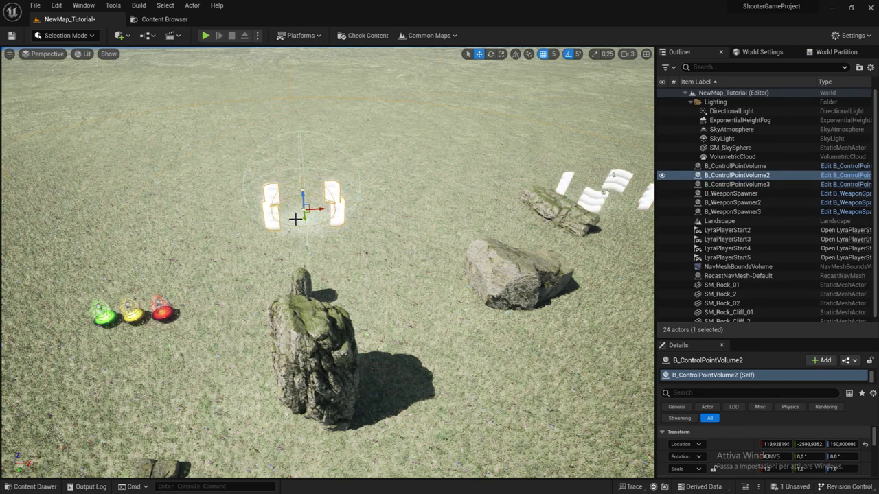
mouse_move(304, 215)
mouse_down()
mouse_move(301, 252)
mouse_move(312, 294)
mouse_move(421, 289)
mouse_up()
right_drag(421, 289, 357, 247)
mouse_move(283, 328)
right_down()
mouse_move(261, 309)
mouse_move(282, 328)
right_up()
click(300, 316)
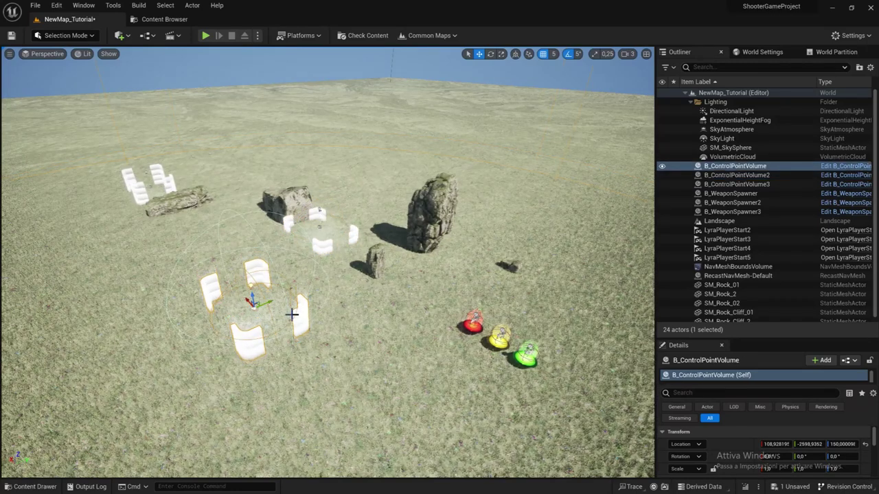
drag(272, 302, 494, 206)
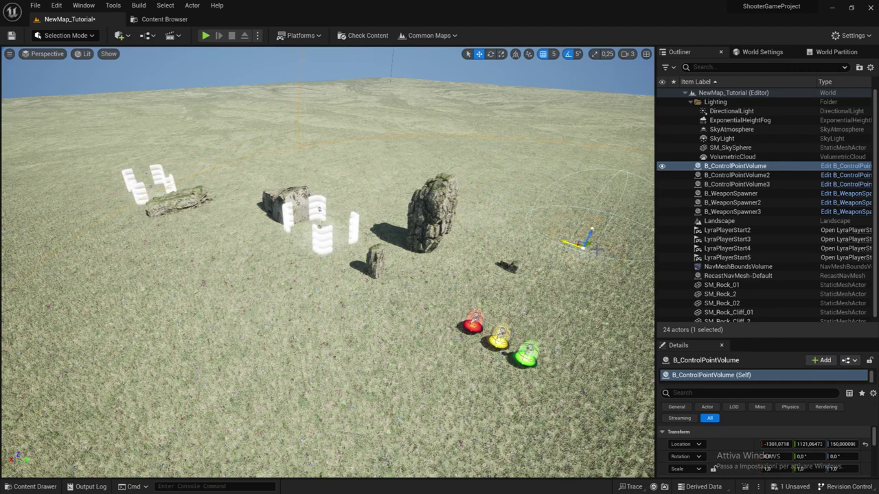
Step: Nudge the original control point, then place the green spawner by the tall rock at Z 75
drag(585, 239, 543, 272)
click(528, 354)
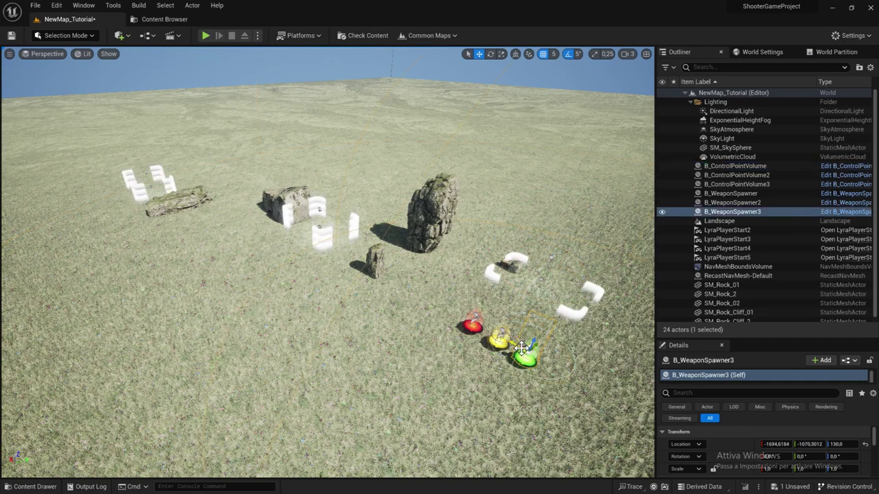
drag(515, 341, 341, 272)
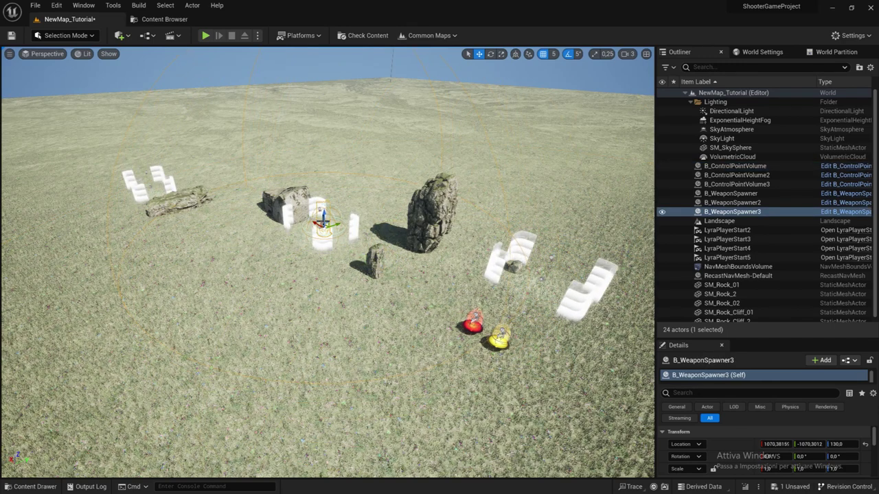
mouse_move(364, 195)
mouse_down()
mouse_move(400, 181)
mouse_move(388, 200)
mouse_up()
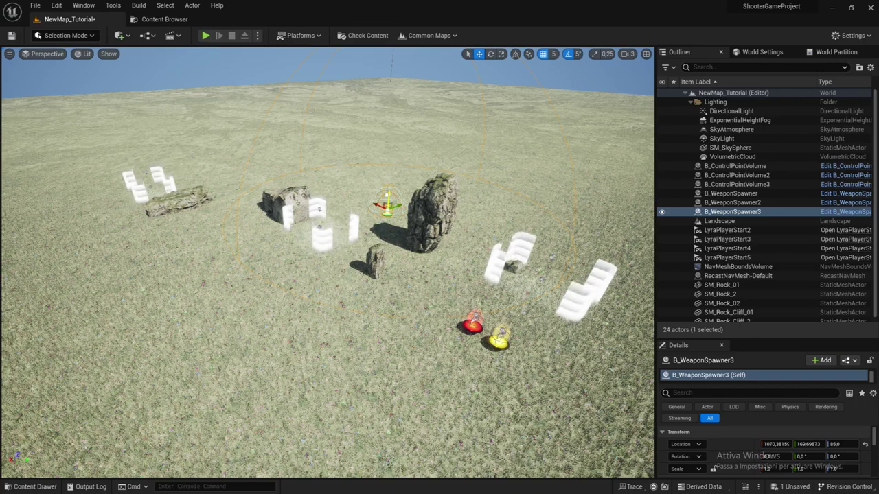
double_click(743, 215)
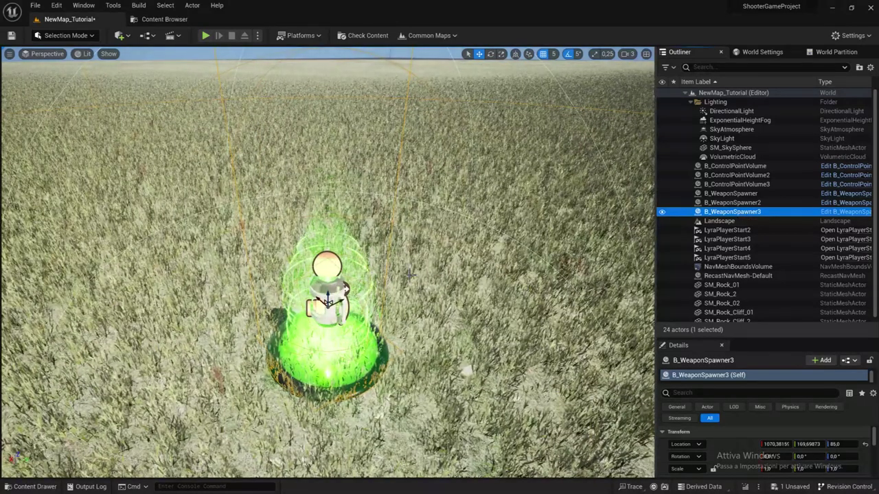
click(327, 293)
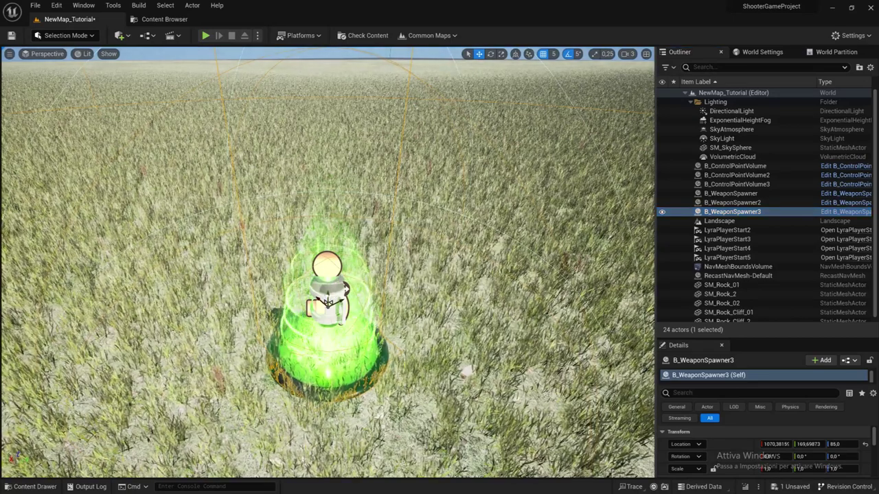
drag(327, 302, 385, 319)
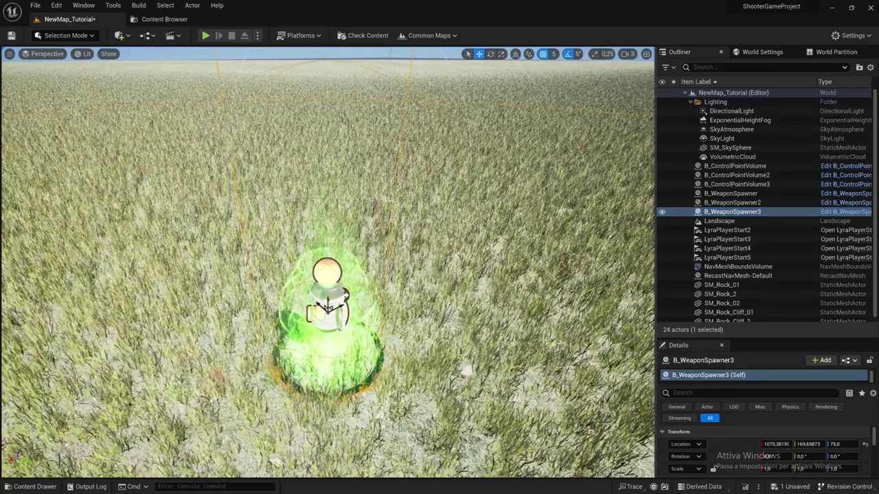
Step: Alt-drag a copy of the green spawner, B_WeaponSpawner4, to another spot on the field
scroll(386, 318, down, 10)
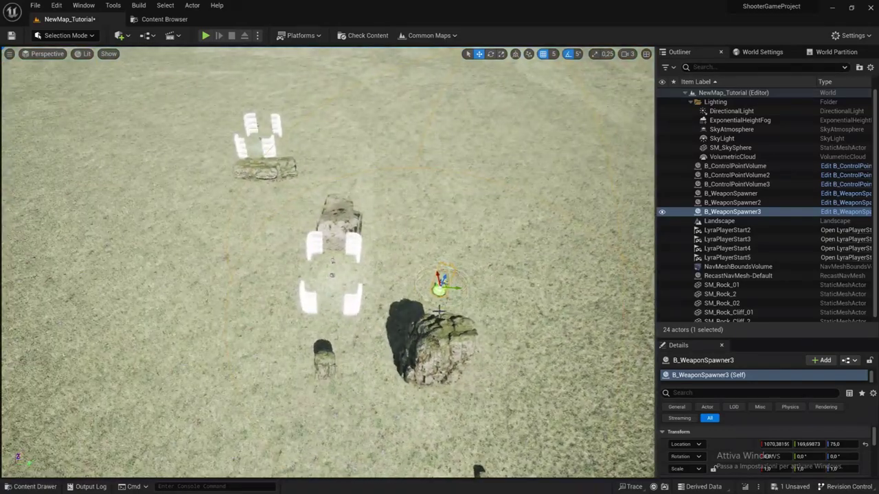
alt+drag(440, 282, 466, 289)
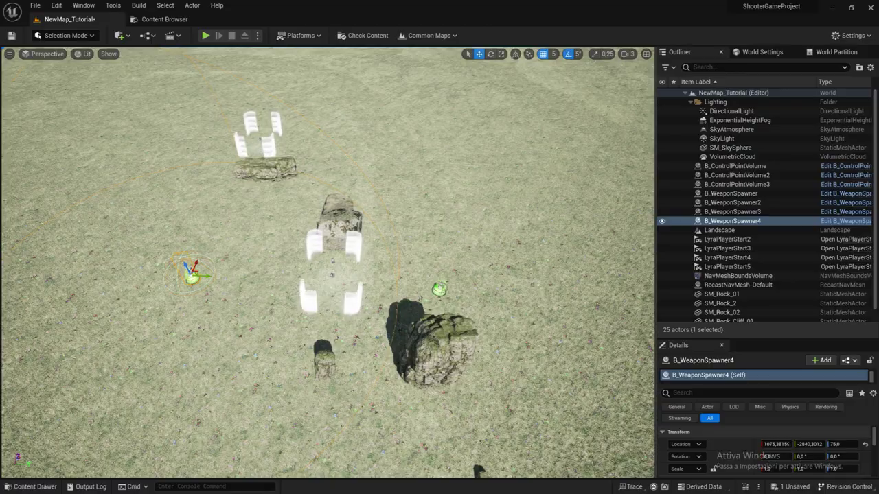
right_drag(439, 281, 384, 261)
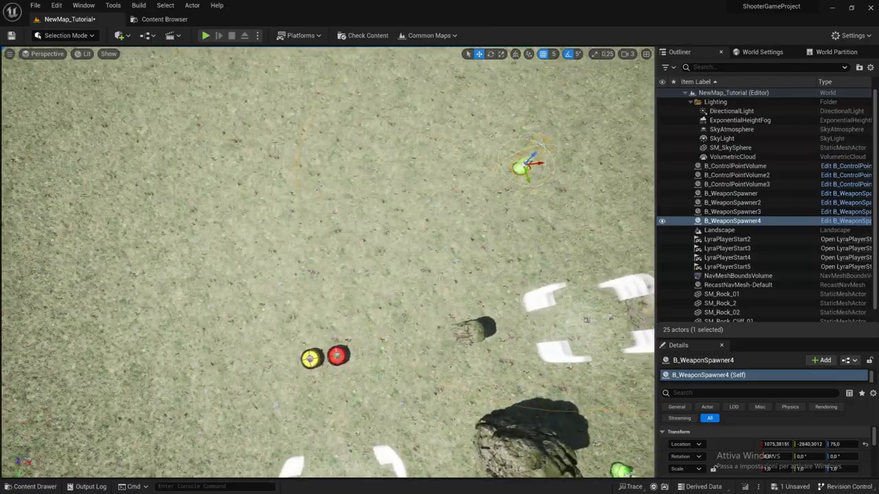
right_drag(329, 261, 323, 171)
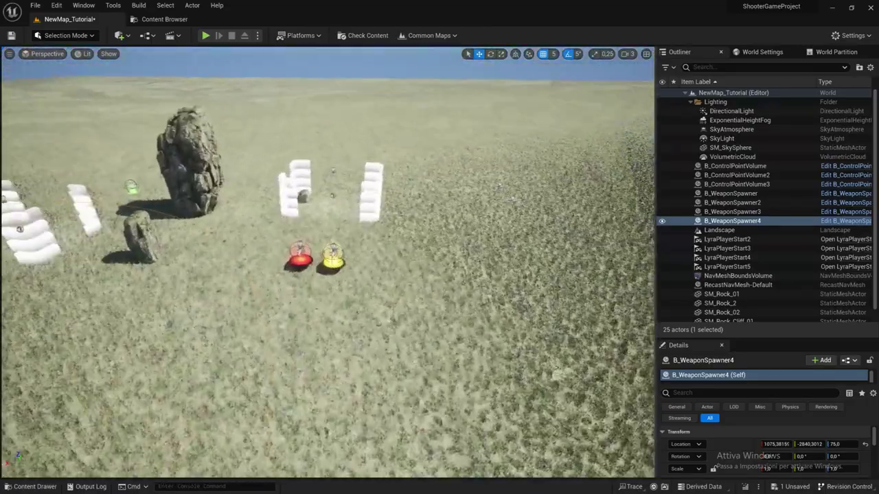
scroll(307, 360, up, 5)
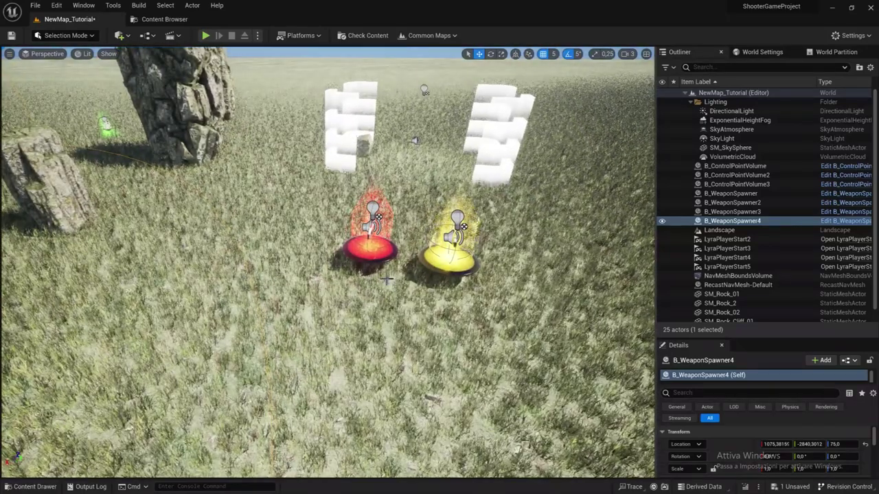
Step: Lower the red and yellow spawners, then duplicate them as B_WeaponSpawner5 and 6
click(367, 252)
ctrl+click(443, 268)
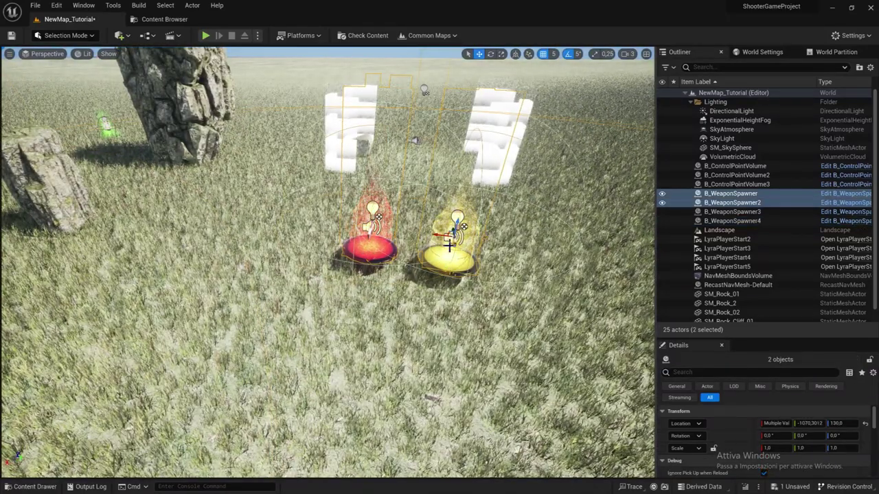
drag(457, 224, 458, 239)
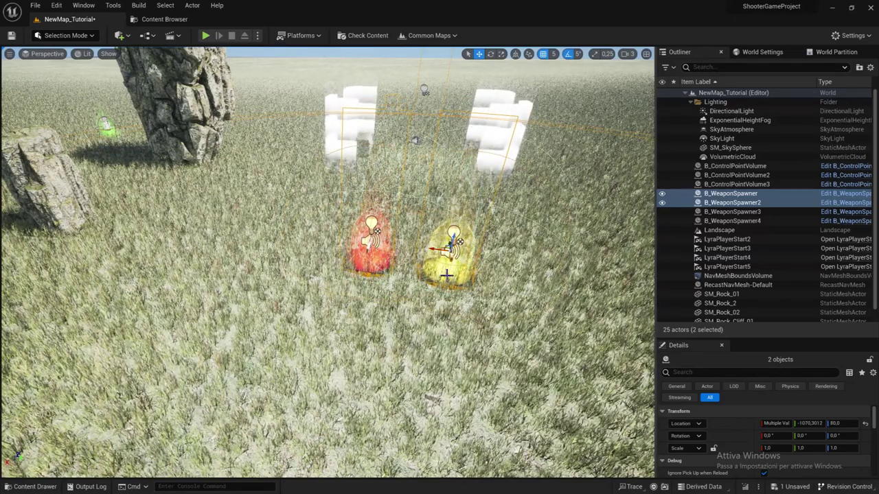
mouse_move(447, 255)
right_down()
mouse_move(447, 234)
mouse_move(414, 263)
right_up()
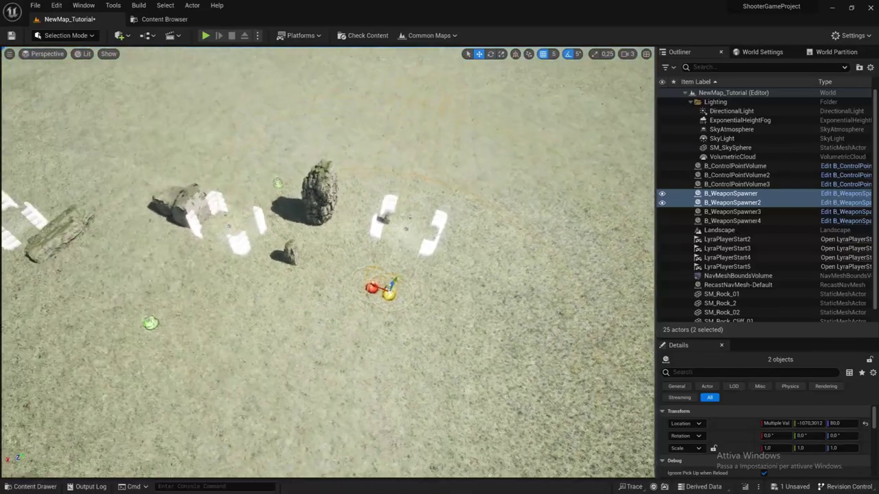
alt+drag(374, 297, 367, 300)
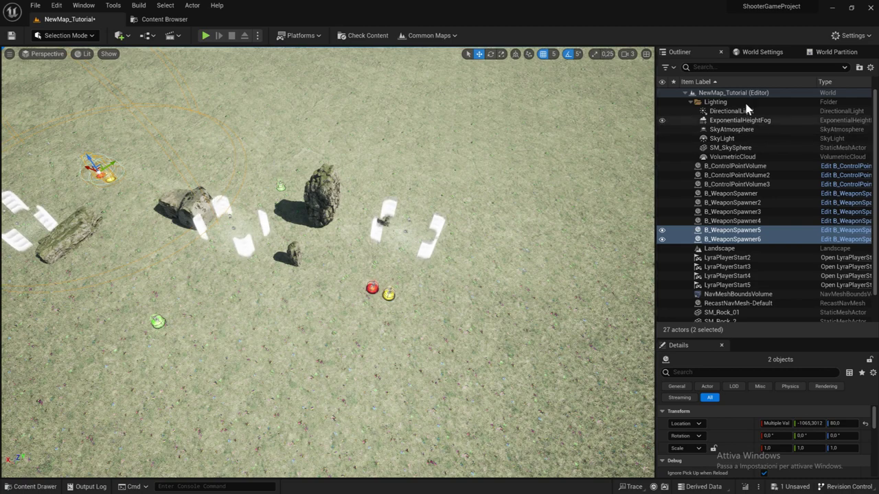
Step: In World Settings, choose B_LyraShooterGame_ControlPoints as Default Gameplay Experience
click(759, 54)
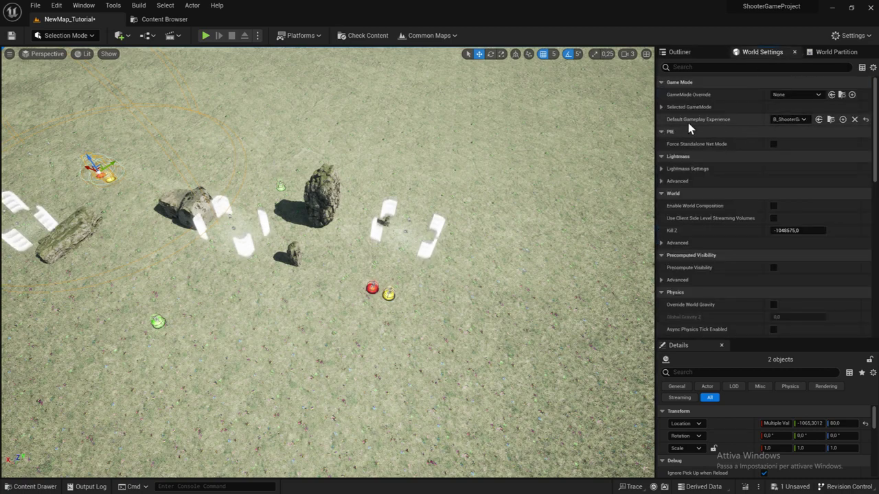
click(789, 120)
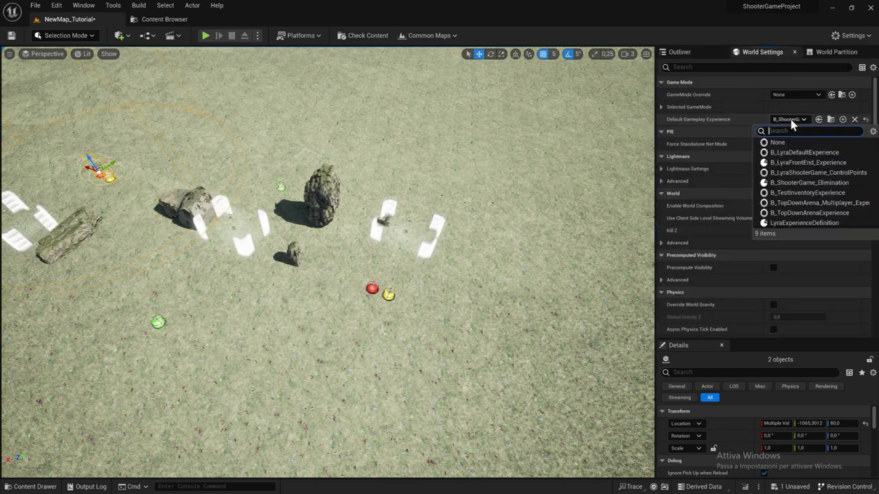
click(842, 173)
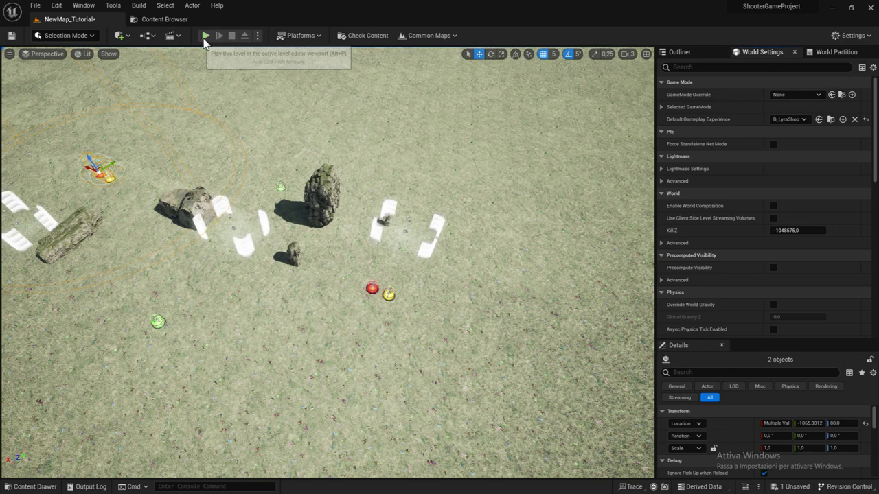
click(205, 36)
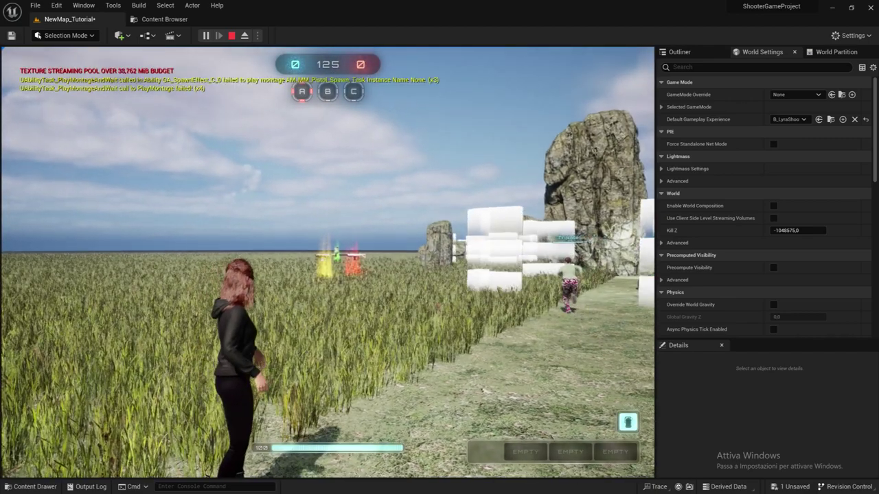
key(w)
key(w)
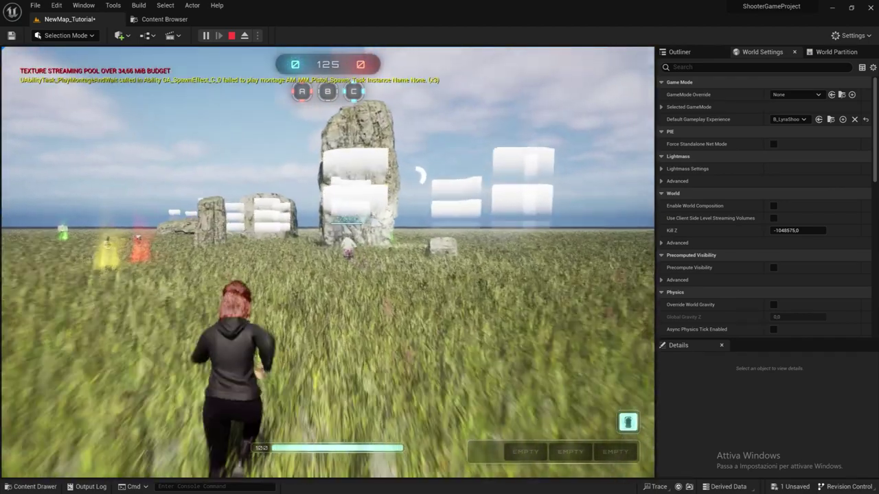
key(w)
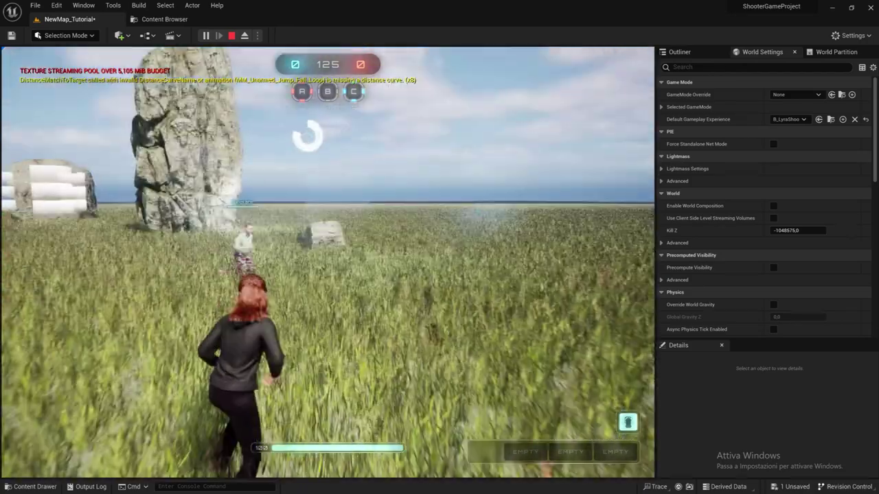
key(w)
key(w)
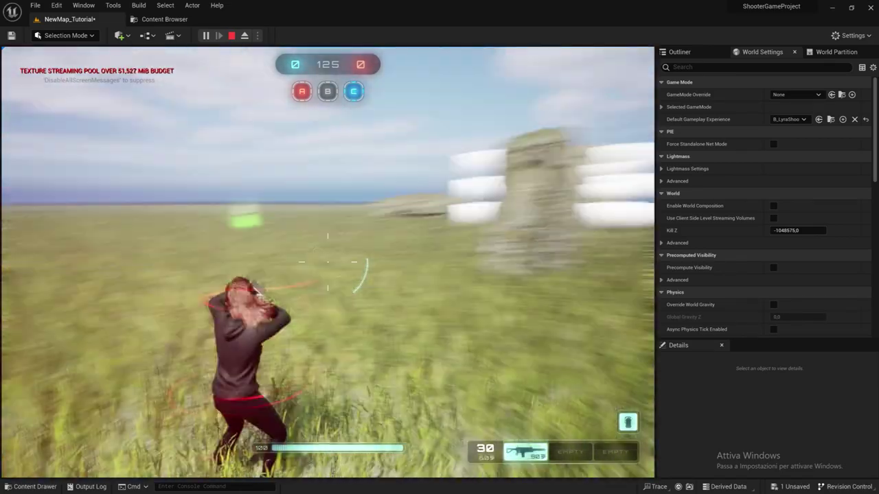
key(w)
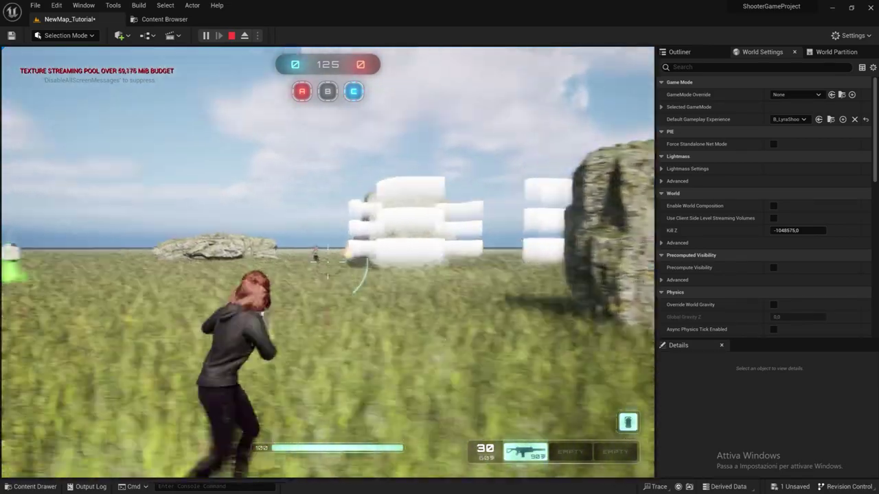
key(w)
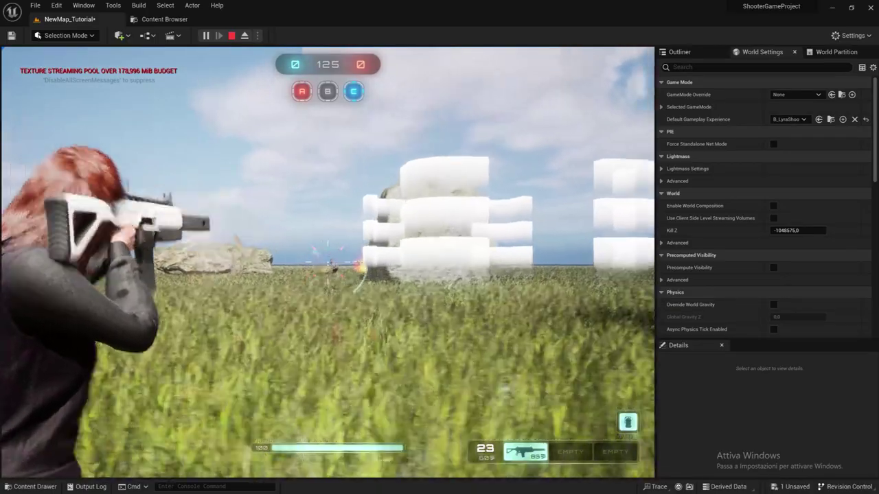
key(w)
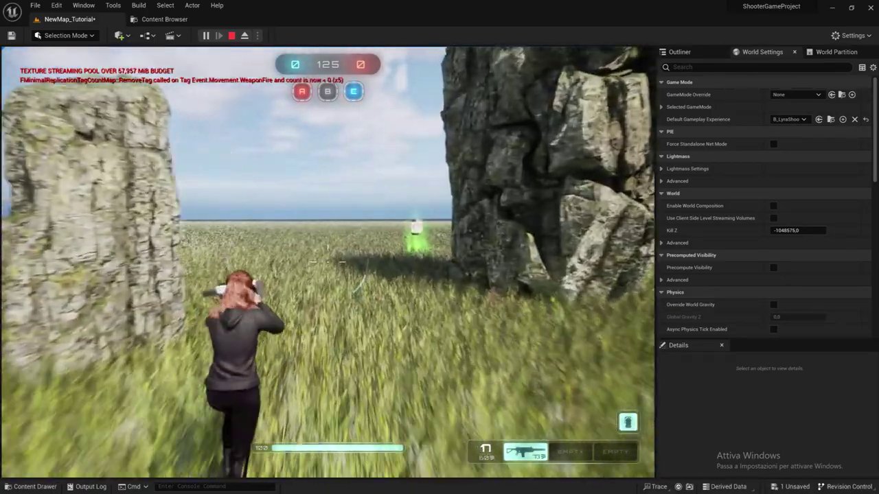
key(w)
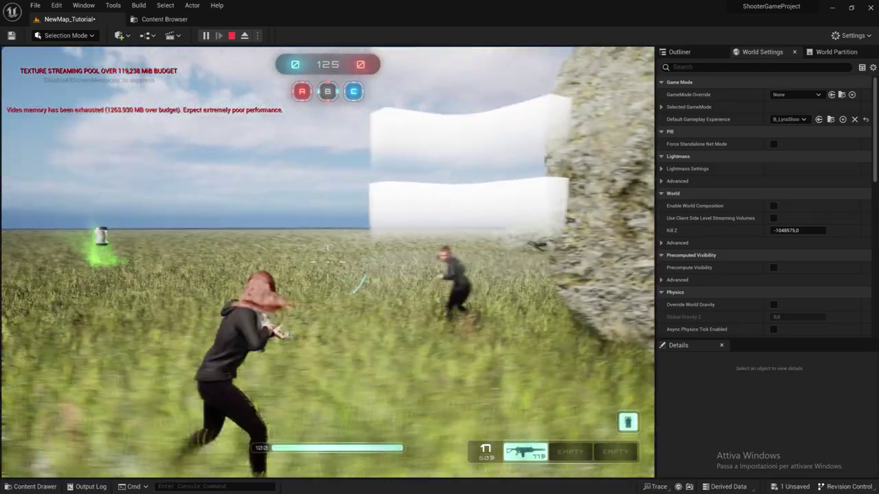
key(w)
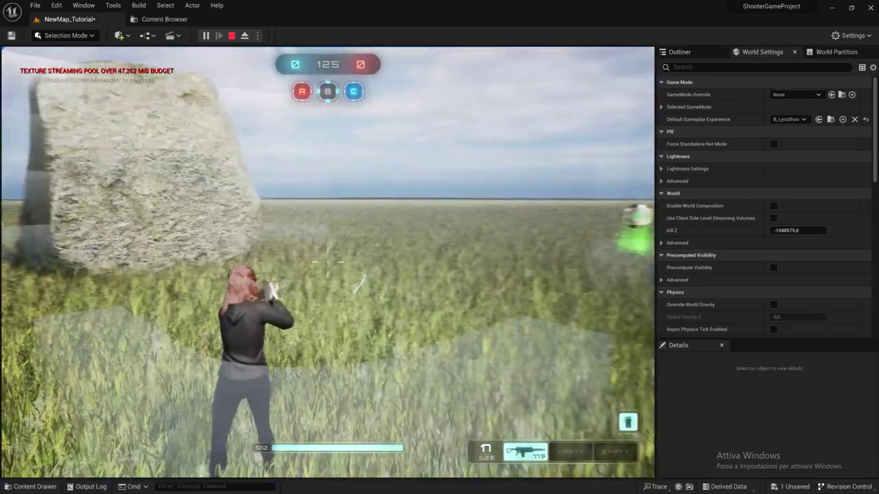
key(w)
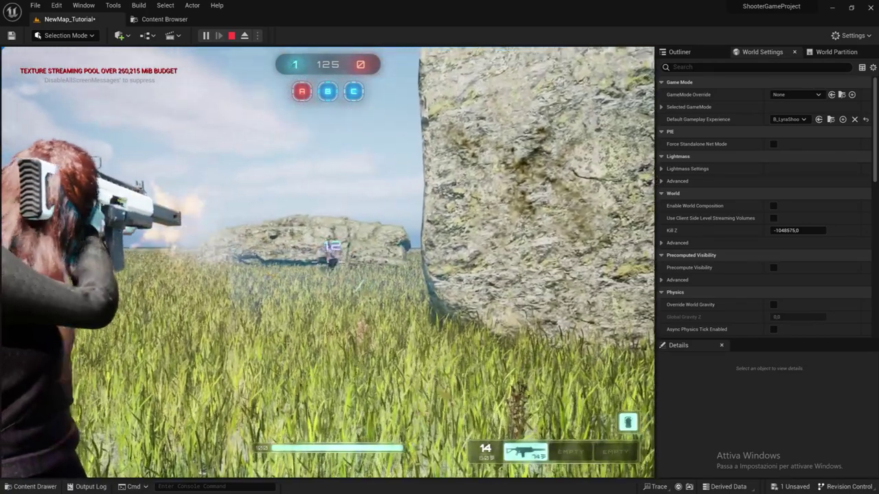
drag(327, 261, 328, 262)
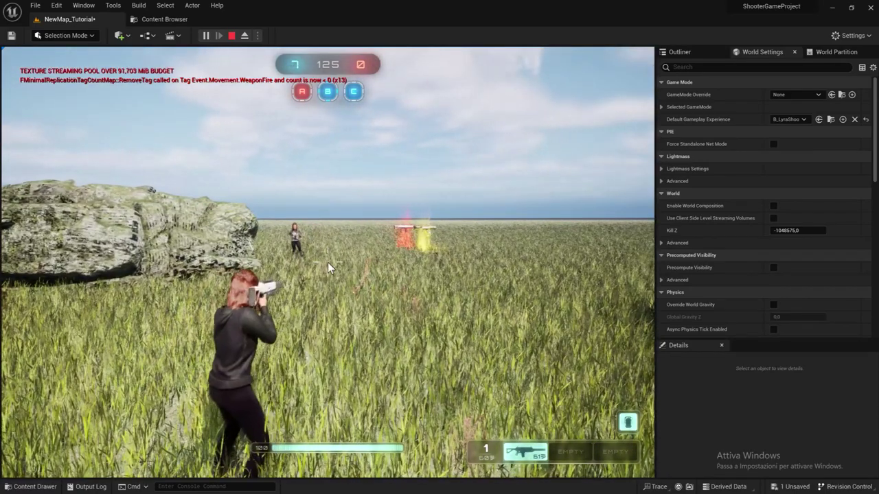
key(Escape)
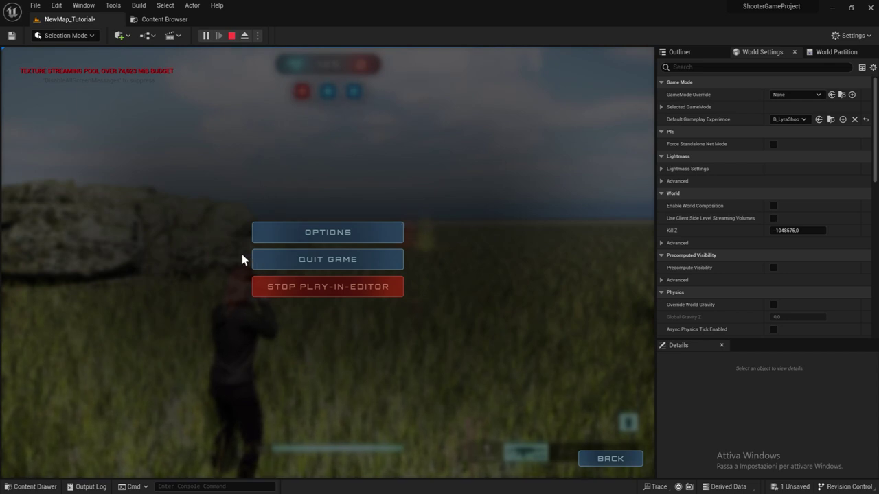
click(233, 38)
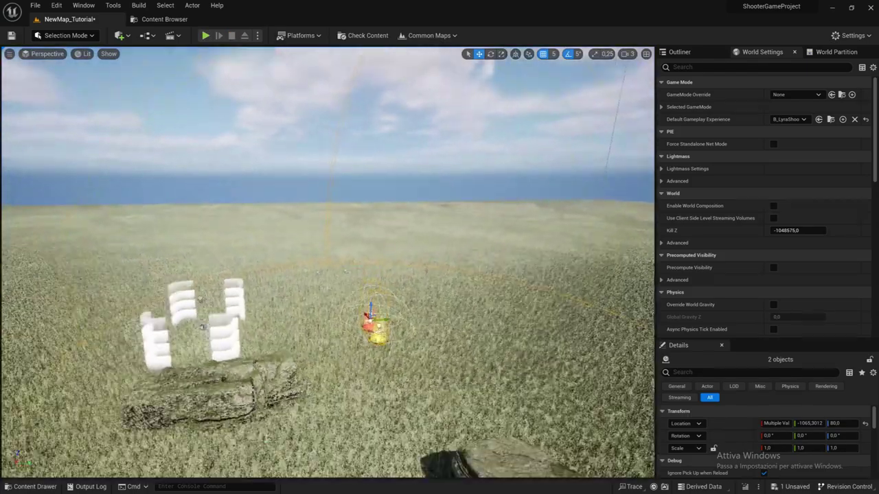
right_drag(203, 327, 412, 266)
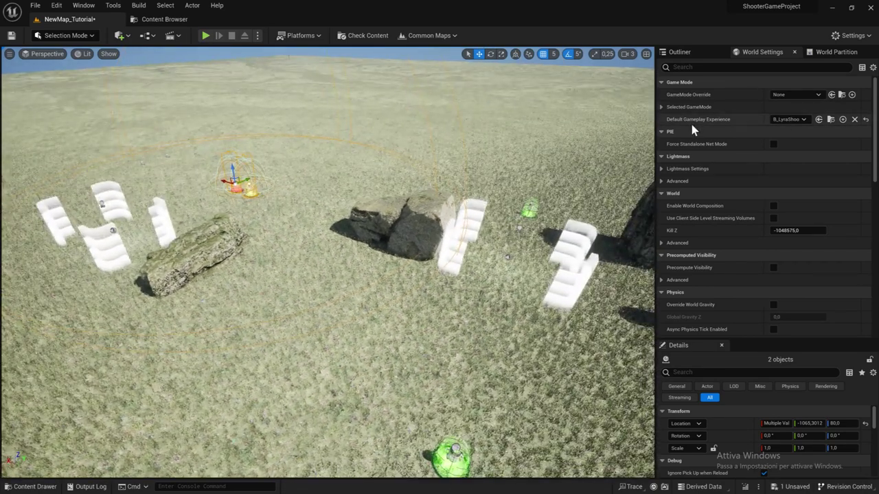
click(790, 120)
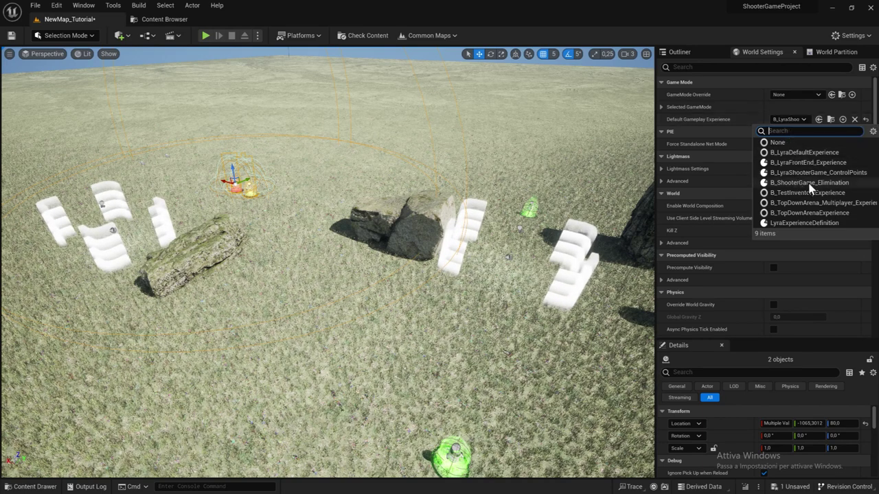
click(800, 121)
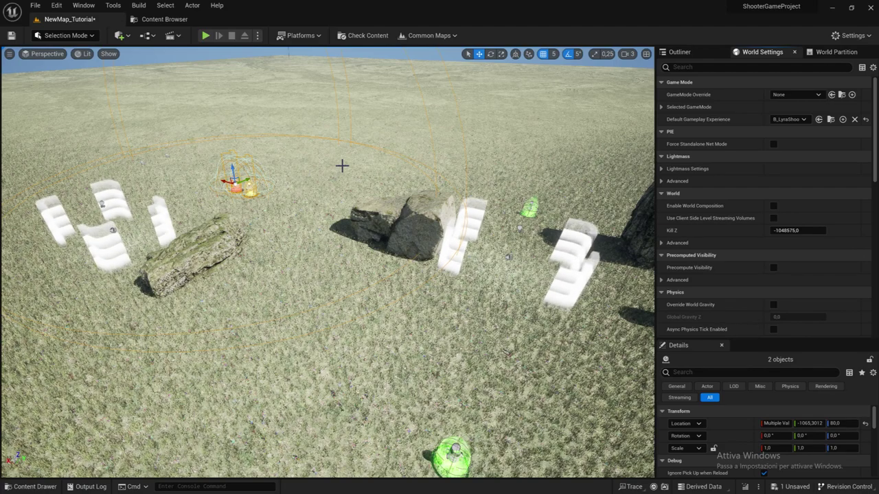
right_drag(332, 184, 411, 183)
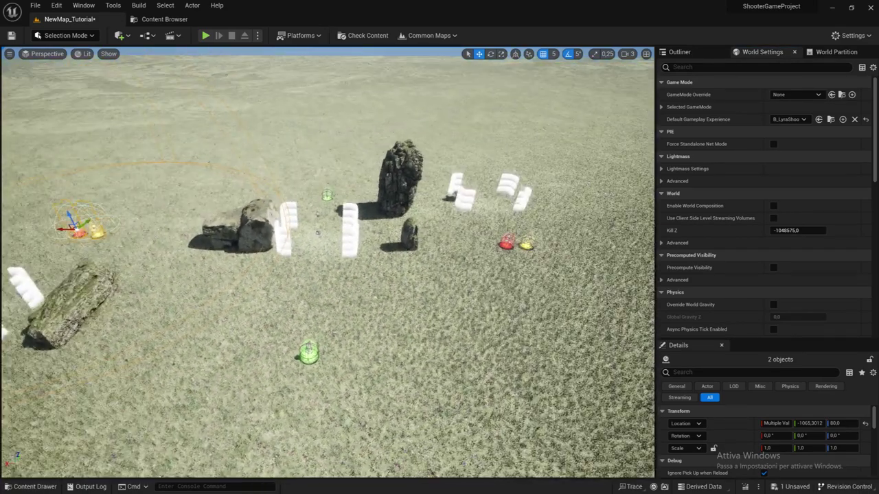
right_drag(346, 109, 288, 110)
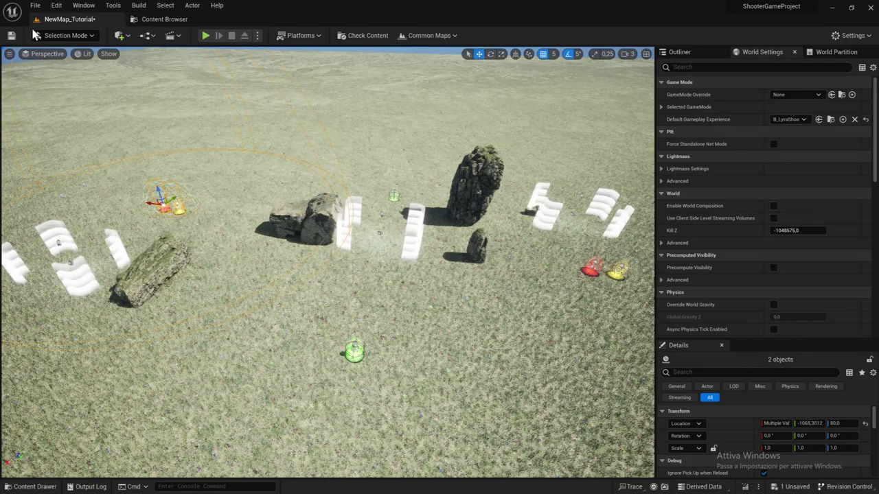
Step: Search 'frontend' in the Content Browser and open L_LyraFrontEnd
click(169, 22)
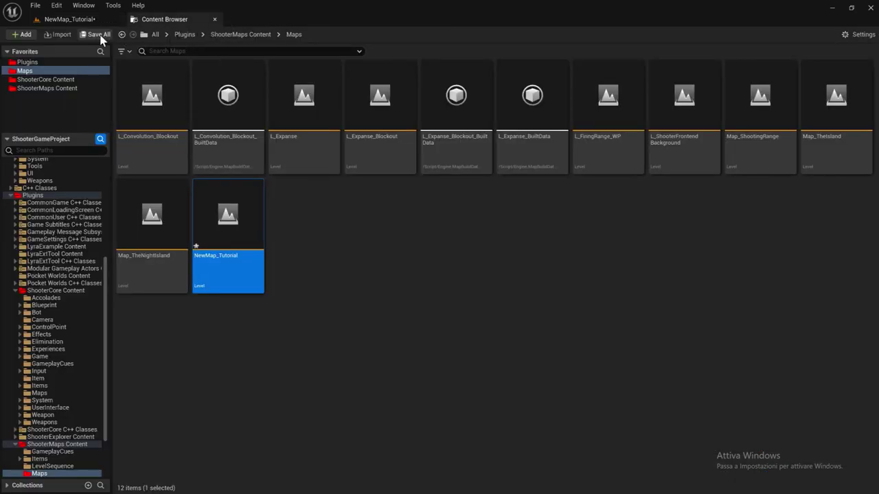
text(tro)
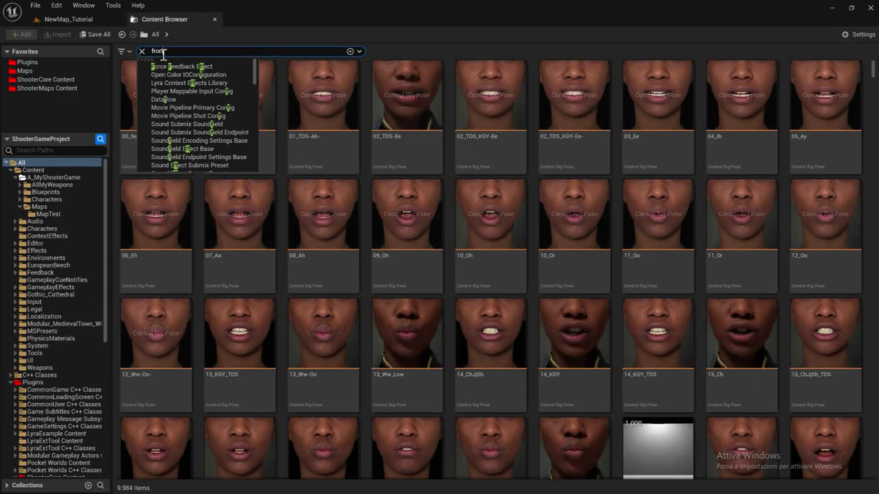
text(ntend)
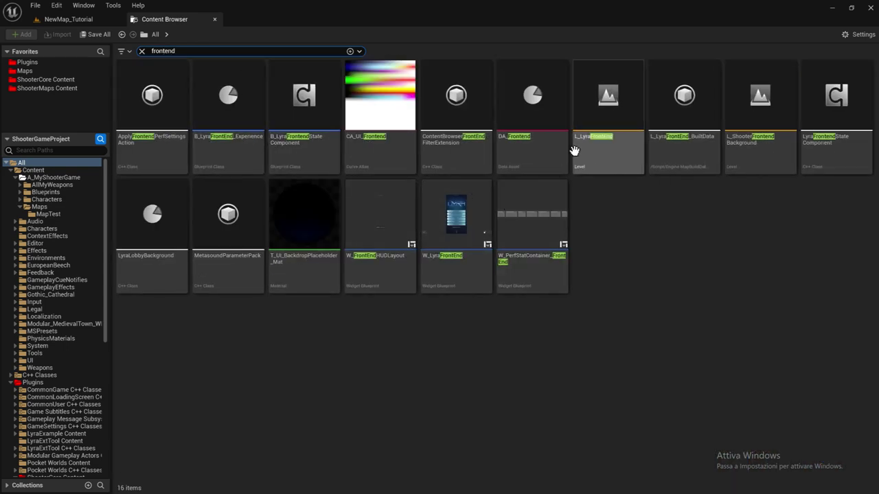
double_click(582, 145)
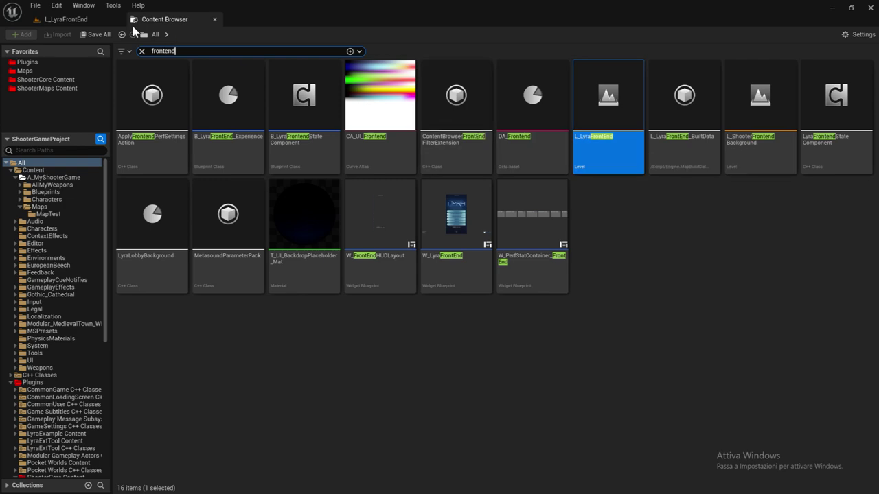
click(84, 23)
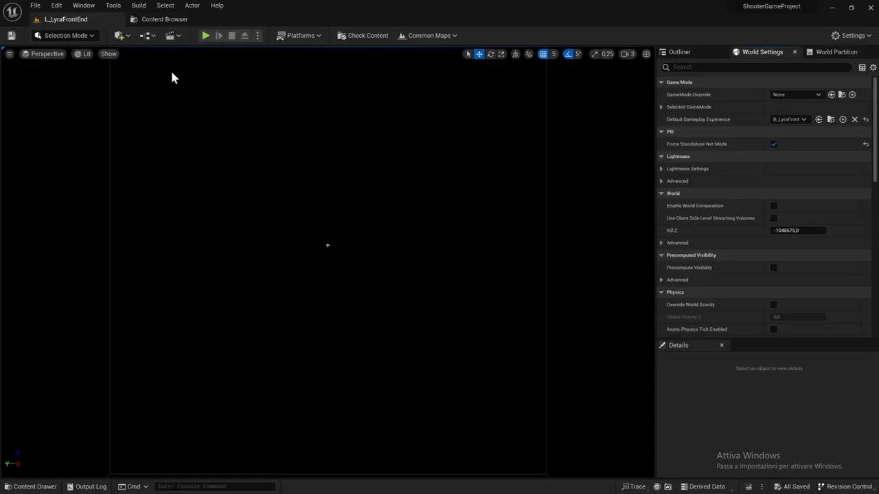
Step: Play the front end and preview the character and weapon selection screens
click(206, 35)
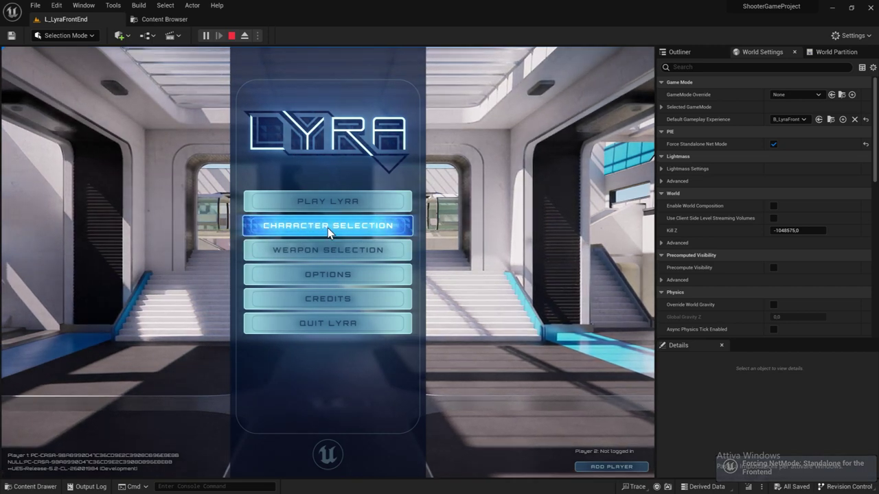
click(327, 227)
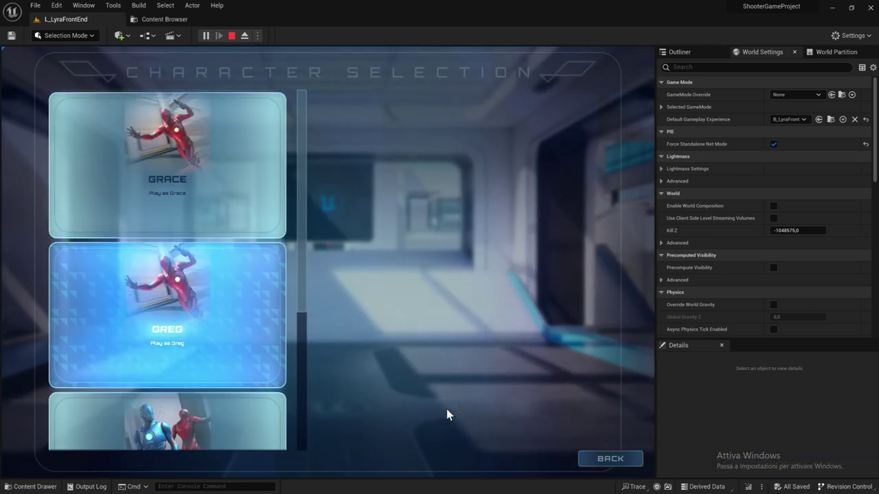
click(618, 460)
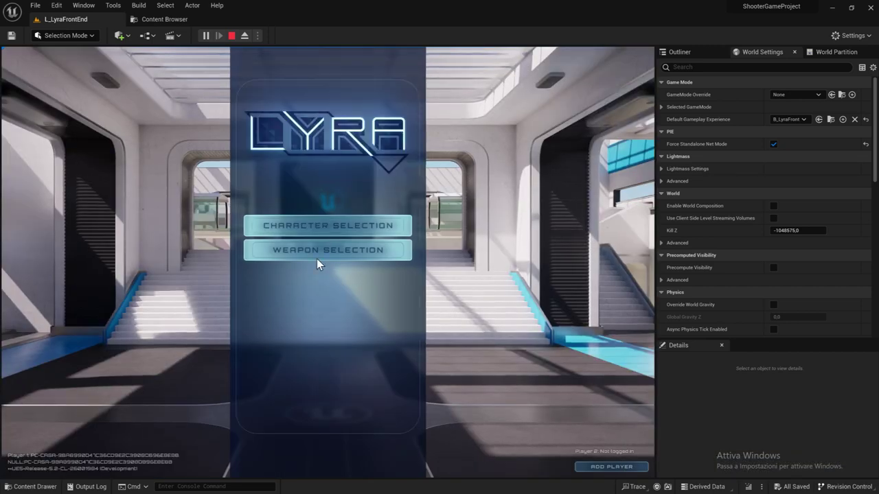
click(326, 250)
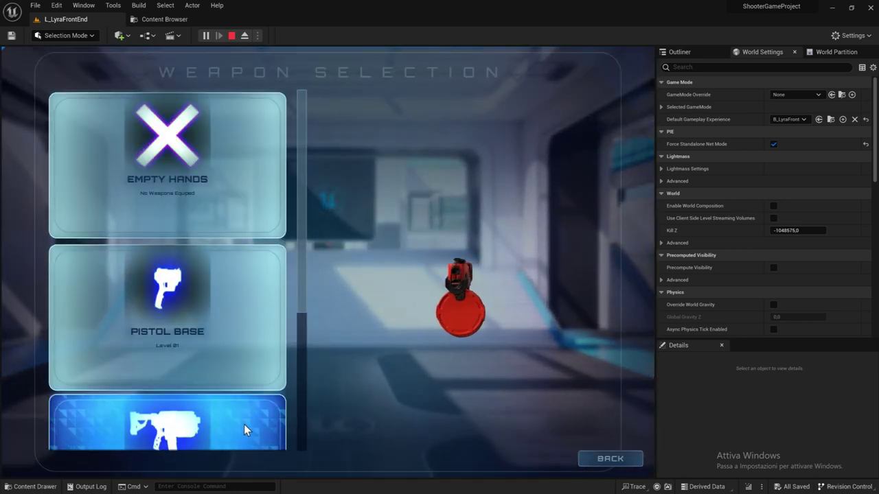
click(611, 460)
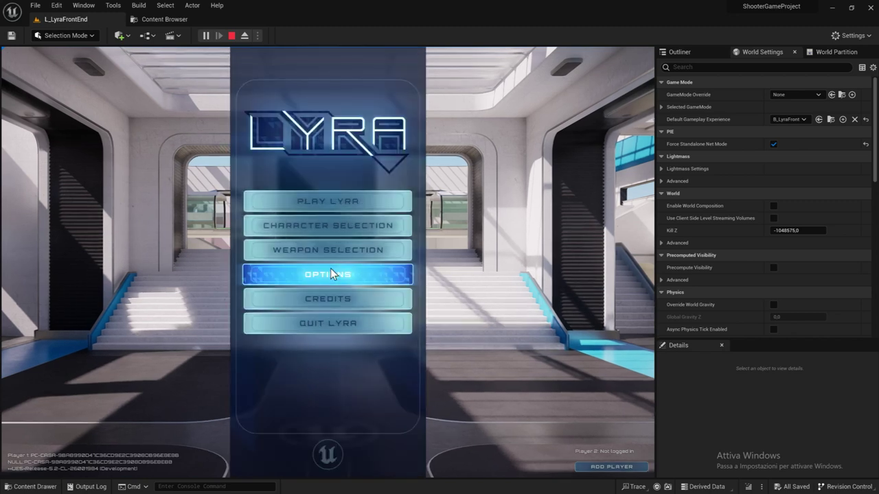
Step: Browse the Host a Game map carousel, then return to the main menu
click(339, 205)
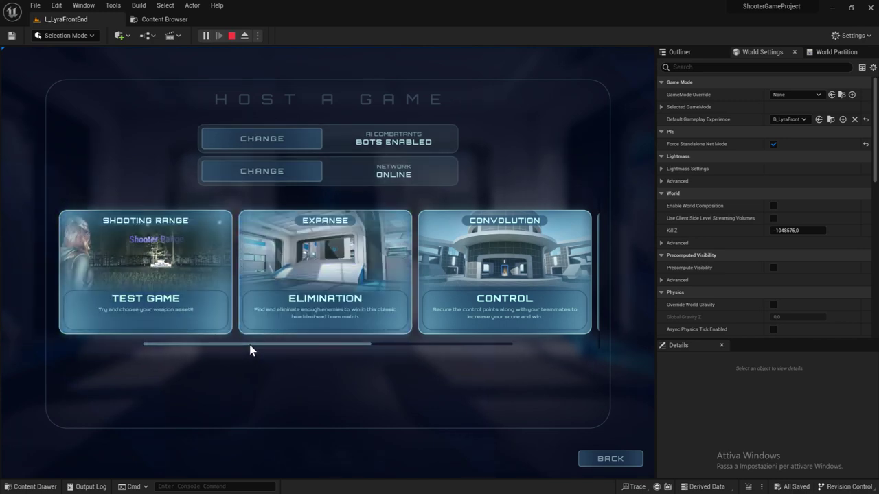
mouse_move(253, 345)
mouse_down()
mouse_move(330, 347)
mouse_move(246, 346)
mouse_move(445, 361)
mouse_move(268, 347)
mouse_up()
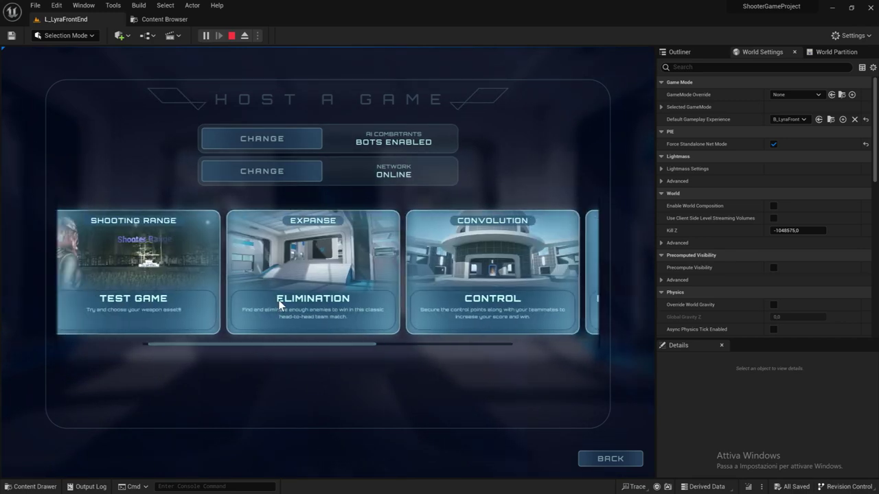
click(610, 458)
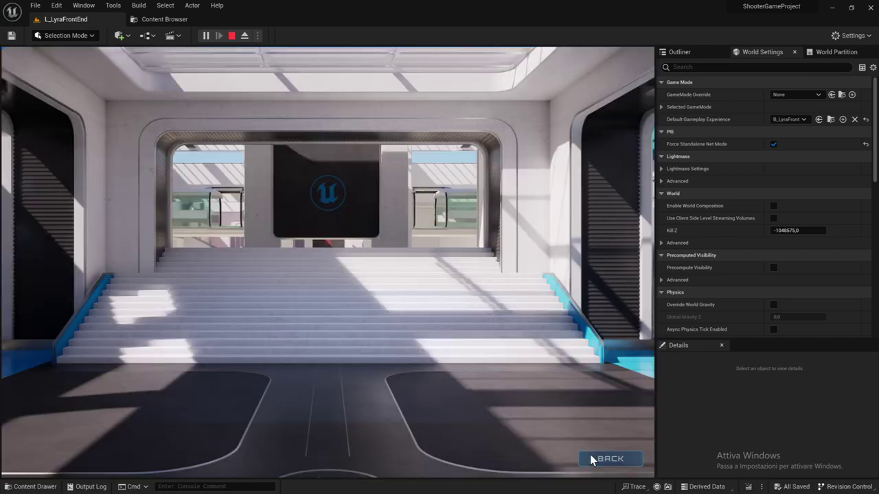
Step: Stop the play session and clear the 'frontend' Content Browser search
click(232, 36)
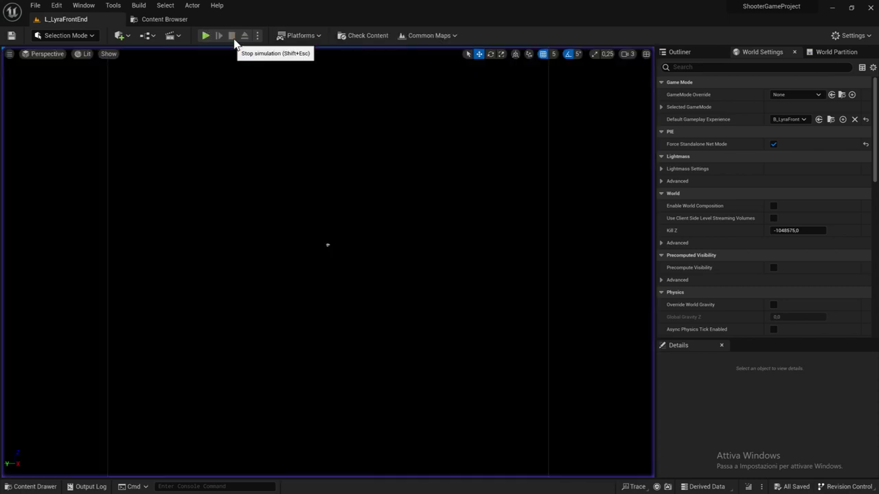
click(185, 25)
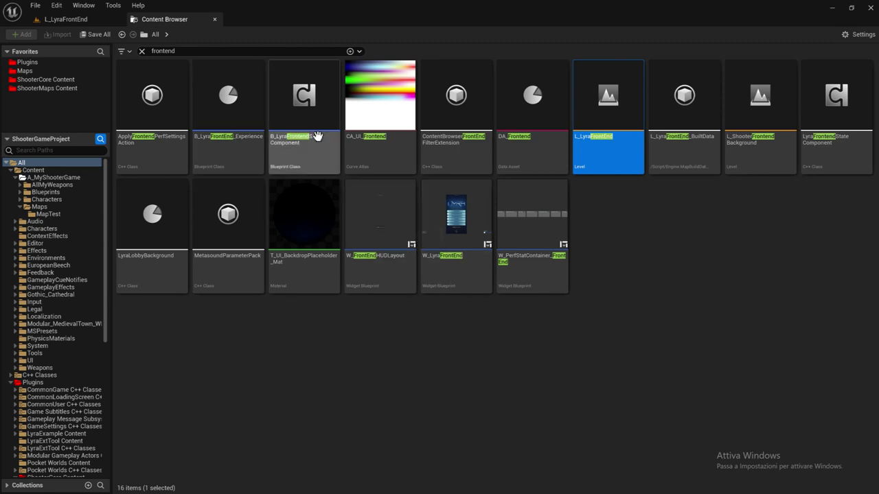
click(141, 51)
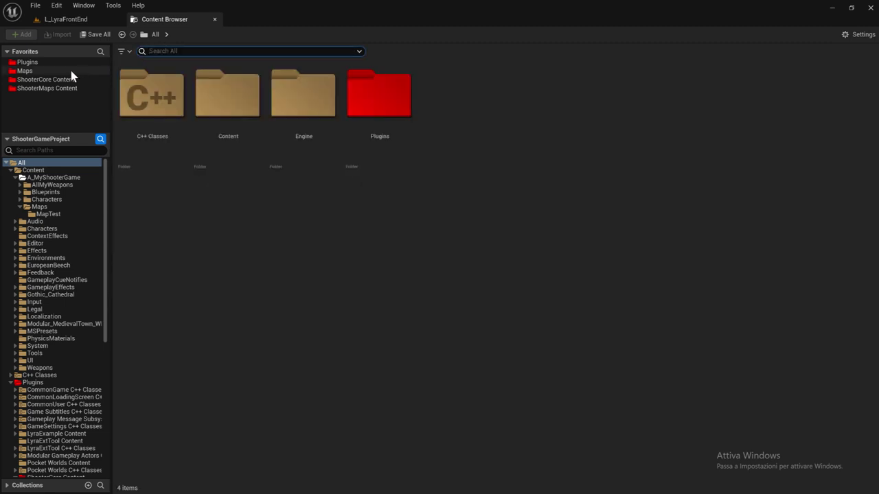
Step: Check ShooterMaps Content > System > Playlists, then reopen NewMap_Tutorial from Maps
click(26, 90)
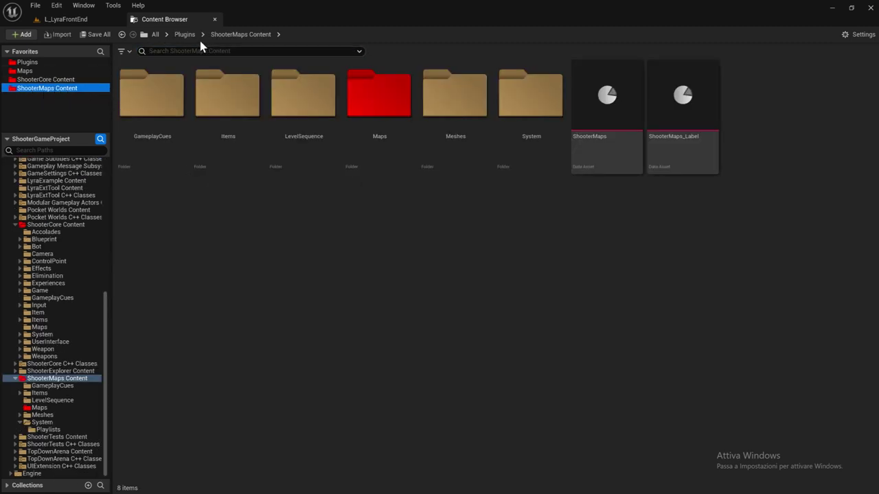
double_click(364, 113)
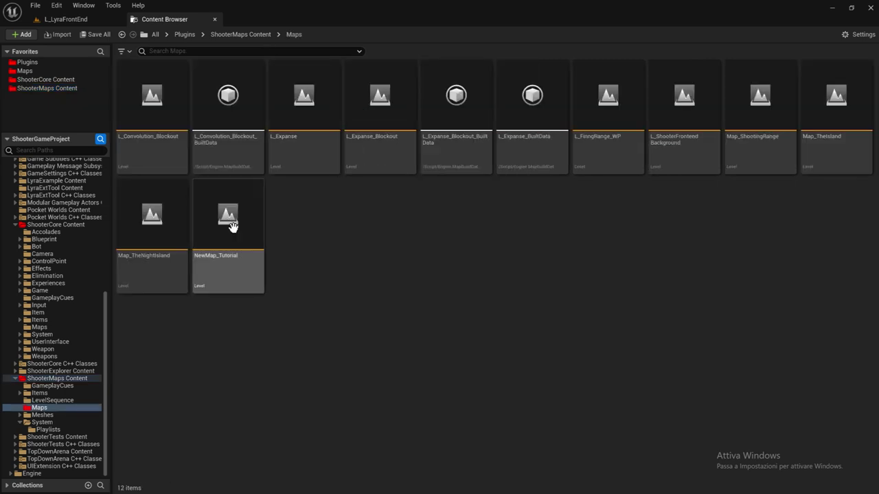
click(247, 35)
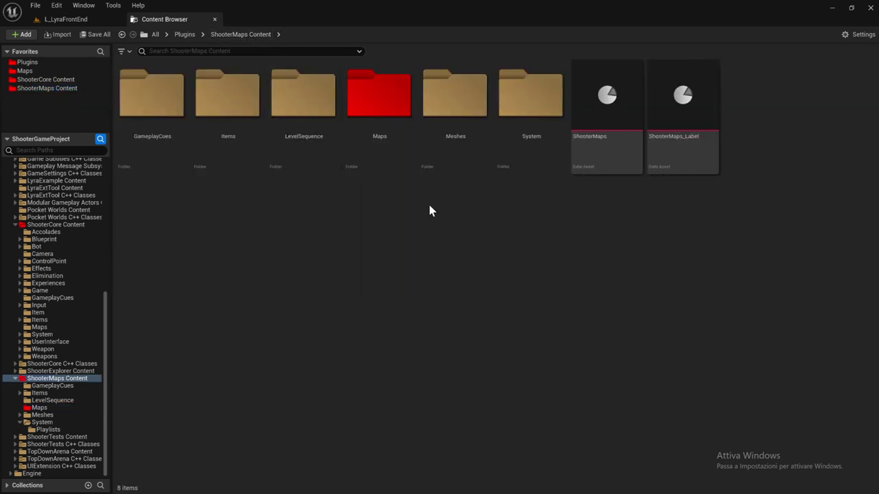
double_click(524, 166)
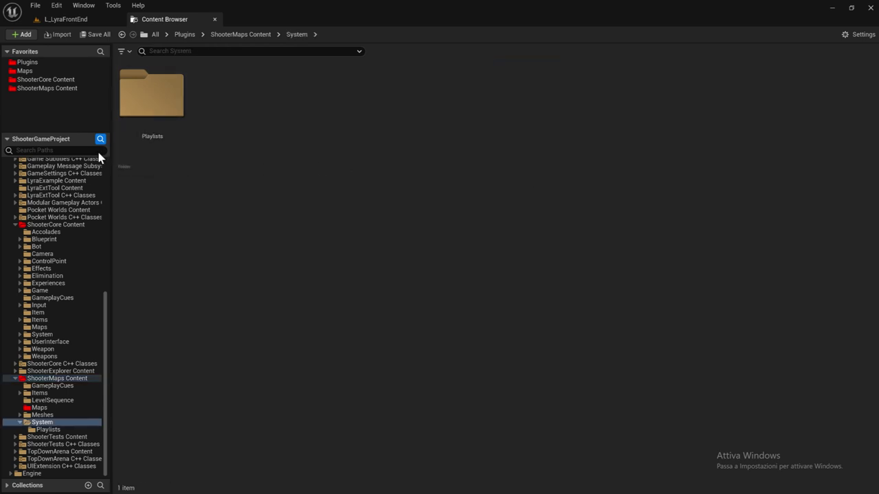
double_click(152, 103)
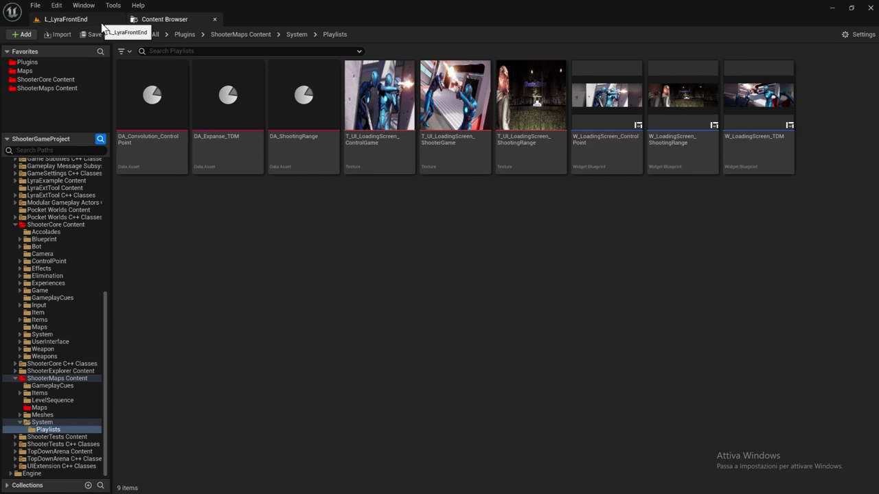
click(47, 73)
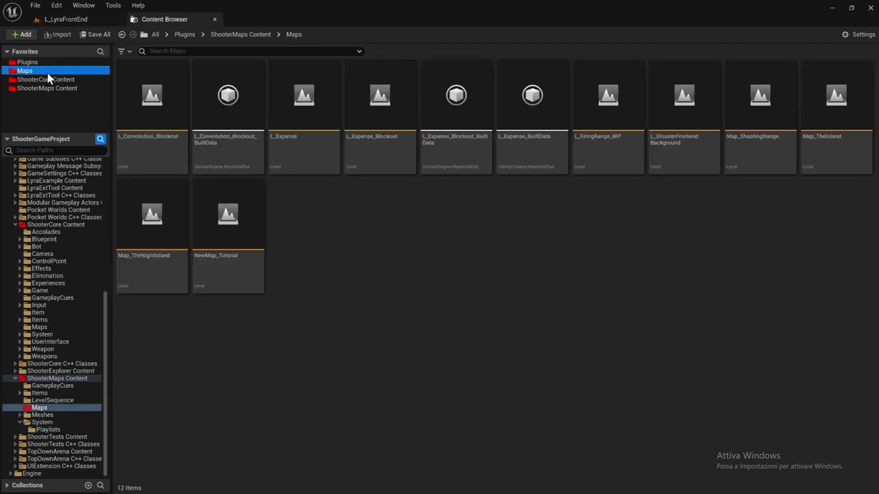
double_click(222, 263)
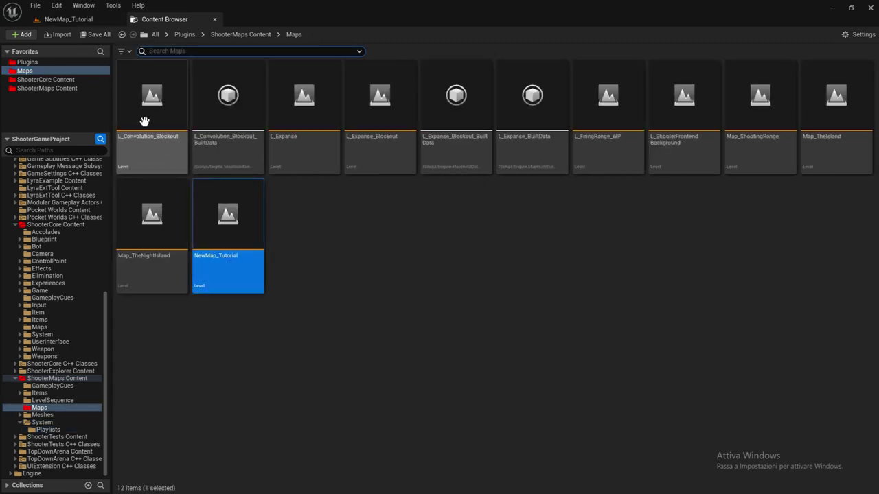
Step: Frame the NewMap_Tutorial view over the rocks and start Play-In-Editor
click(59, 19)
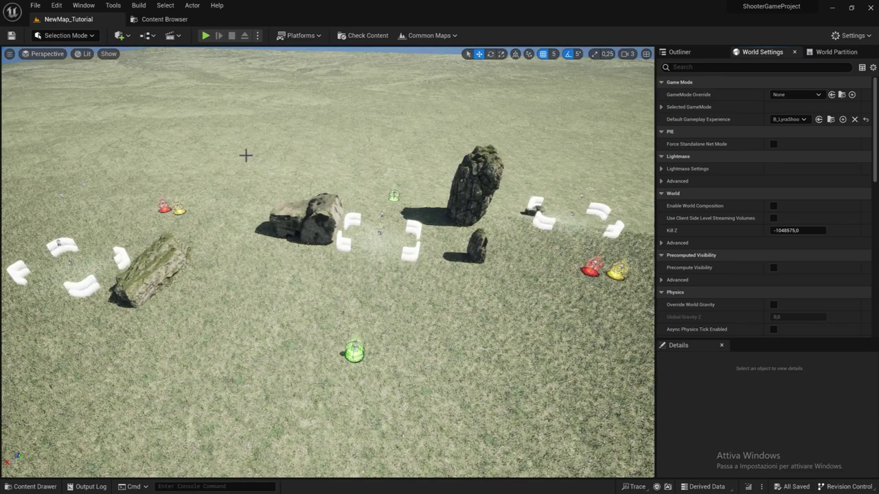
right_drag(250, 158, 226, 171)
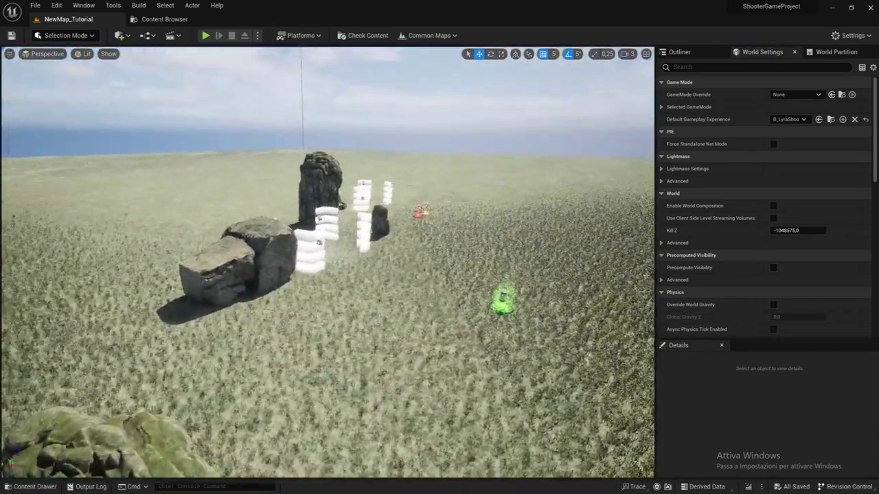
right_drag(227, 172, 247, 122)
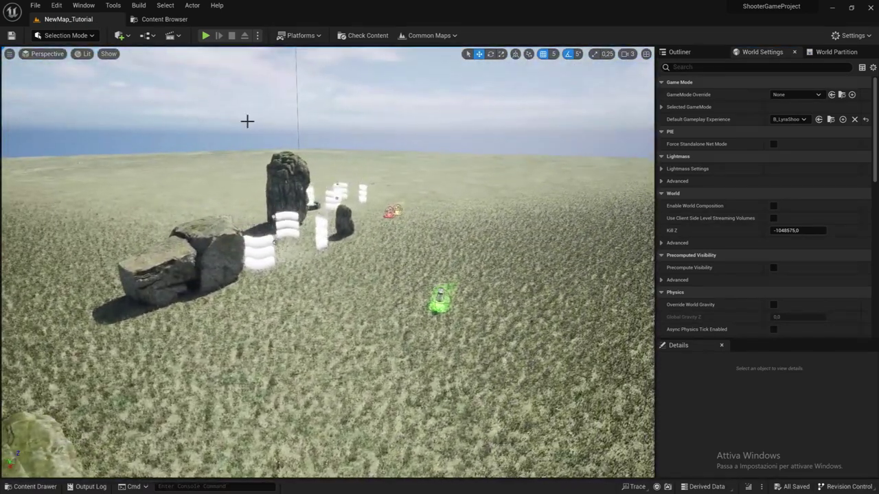
click(204, 36)
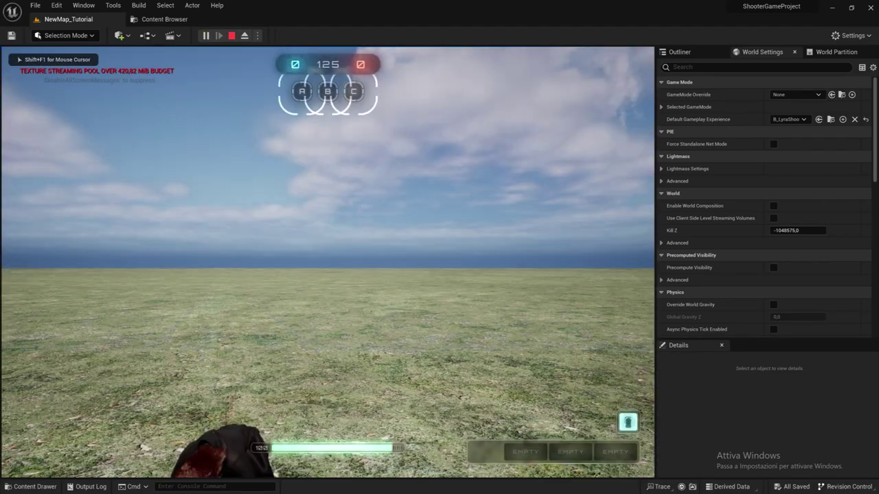
Step: Widen the game view, run the character across the grass, then stop the session
key(shift+F1)
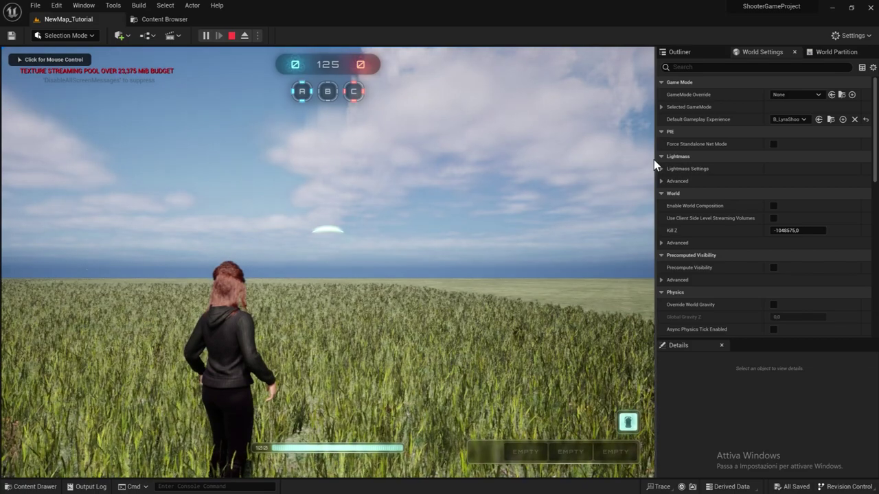
drag(654, 159, 862, 170)
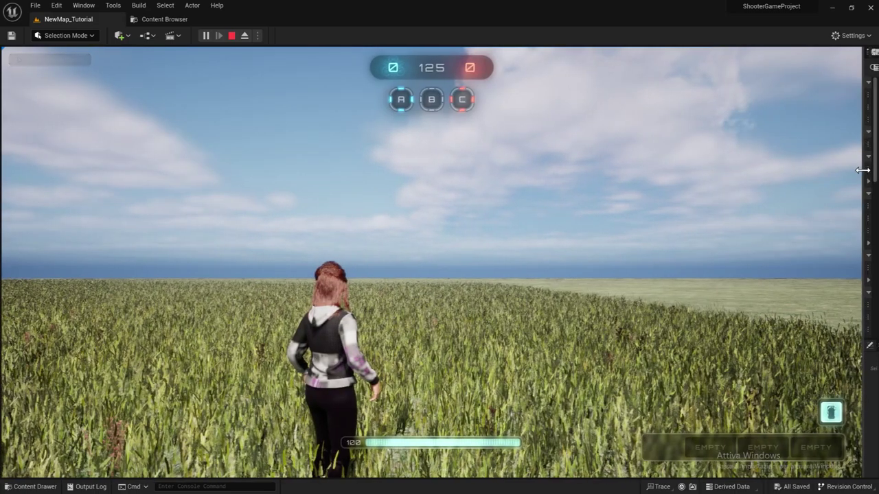
click(484, 199)
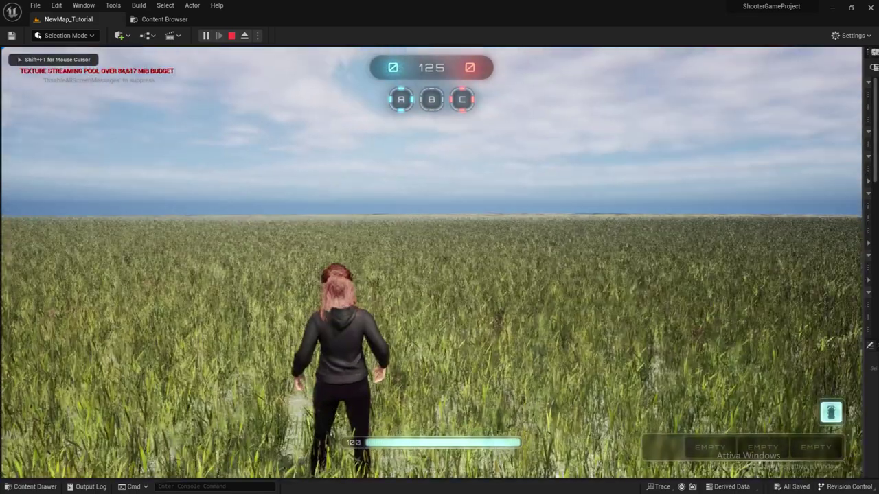
key(w)
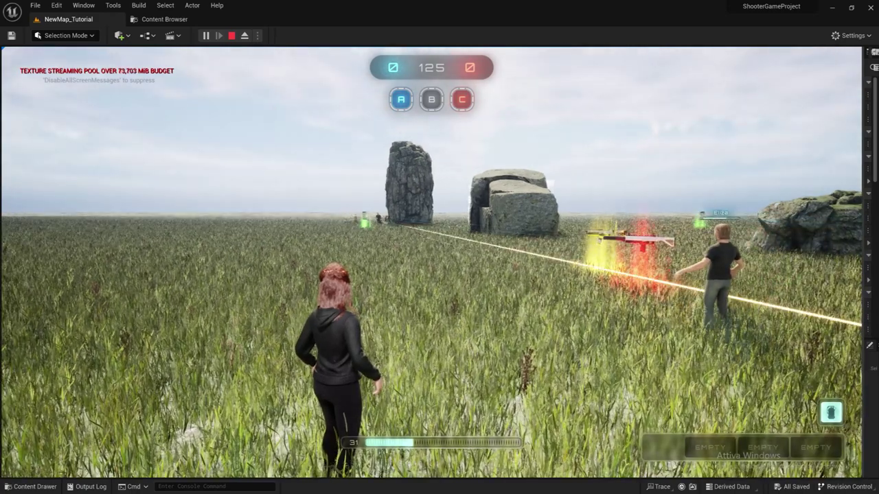
key(Escape)
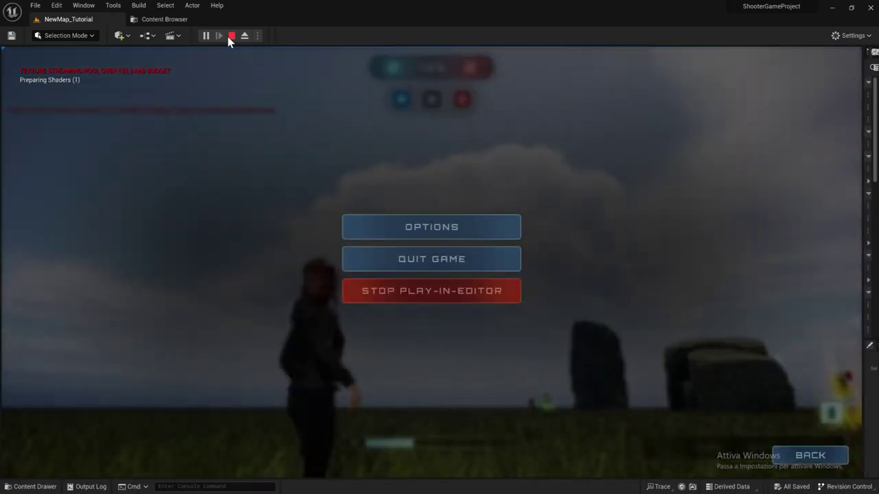
click(231, 36)
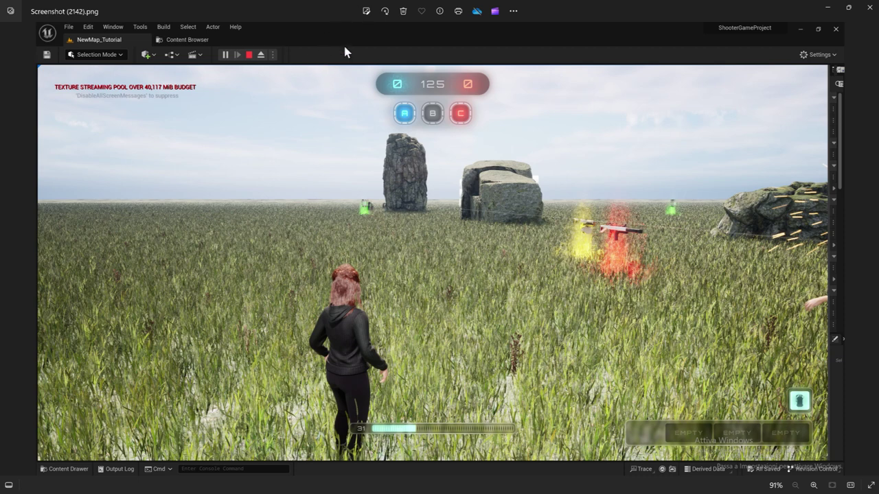
Step: Crop the gameplay screenshot to a 16:9 frame, cutting out the character
click(365, 11)
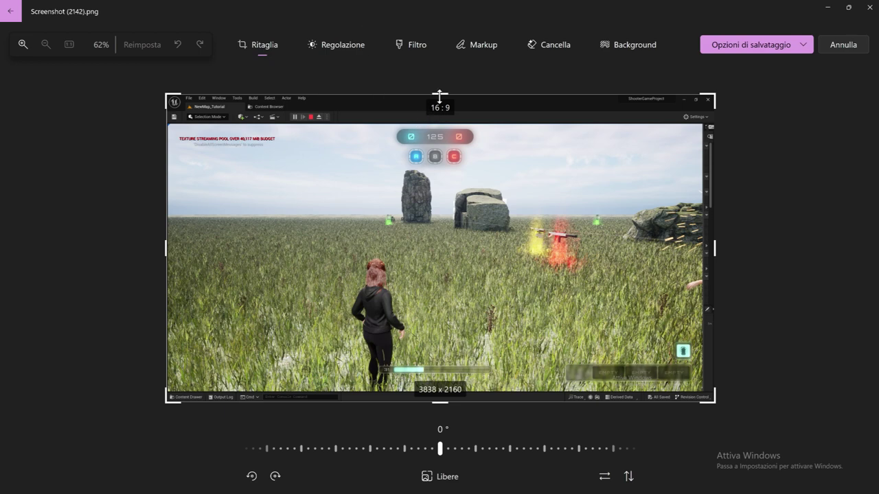
drag(439, 94, 434, 164)
drag(89, 243, 391, 237)
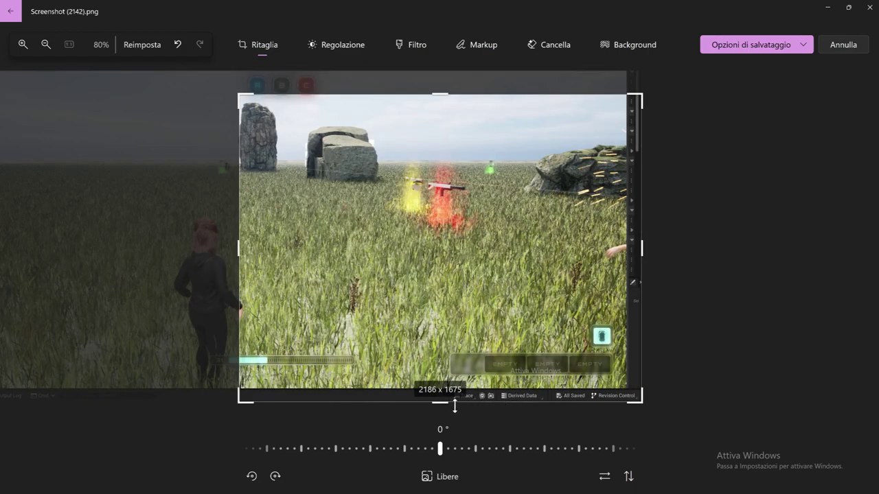
drag(449, 406, 443, 305)
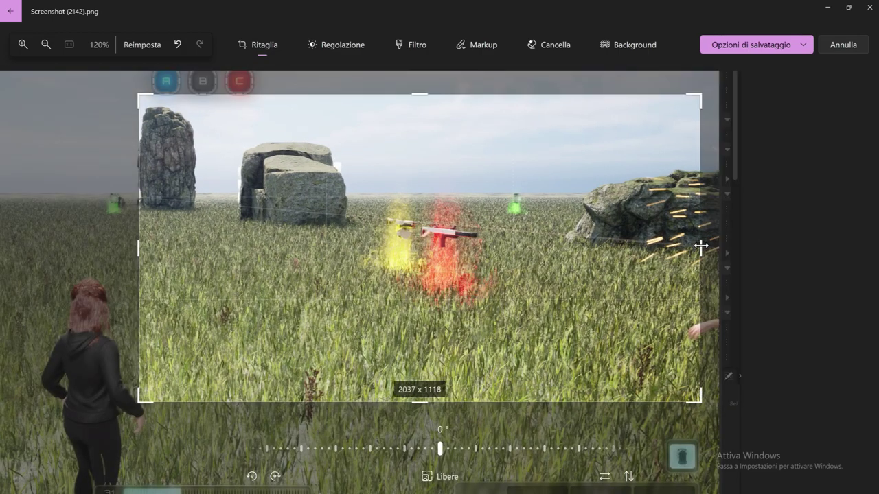
drag(700, 246, 686, 246)
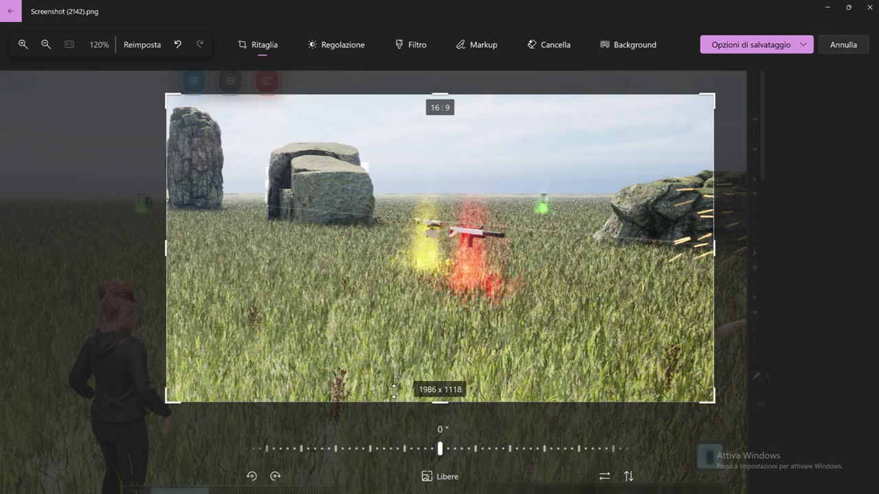
drag(159, 253, 163, 250)
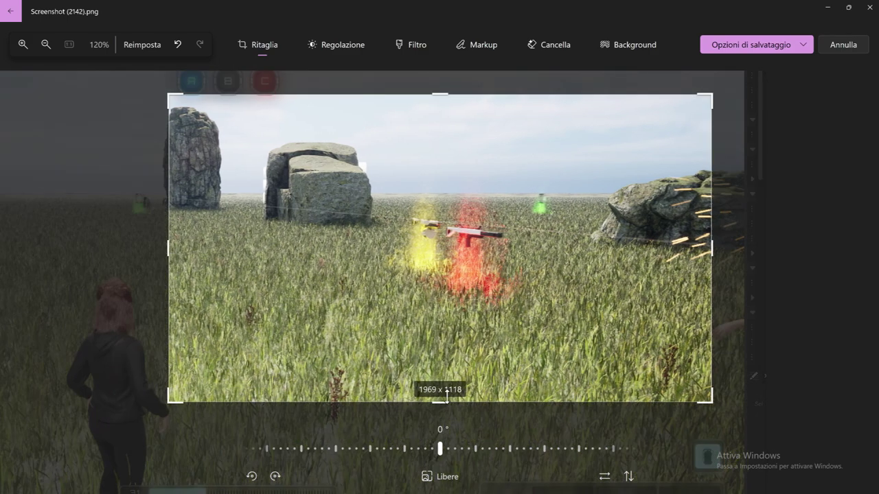
drag(447, 396, 439, 412)
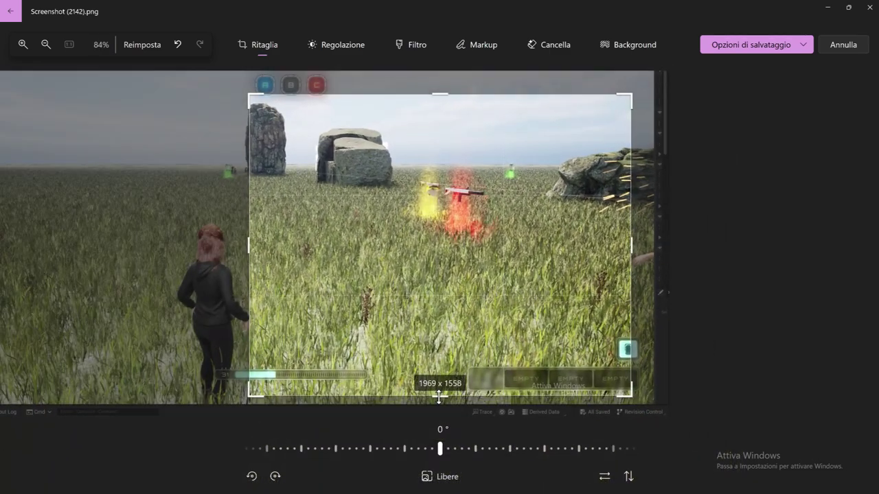
drag(439, 412, 440, 326)
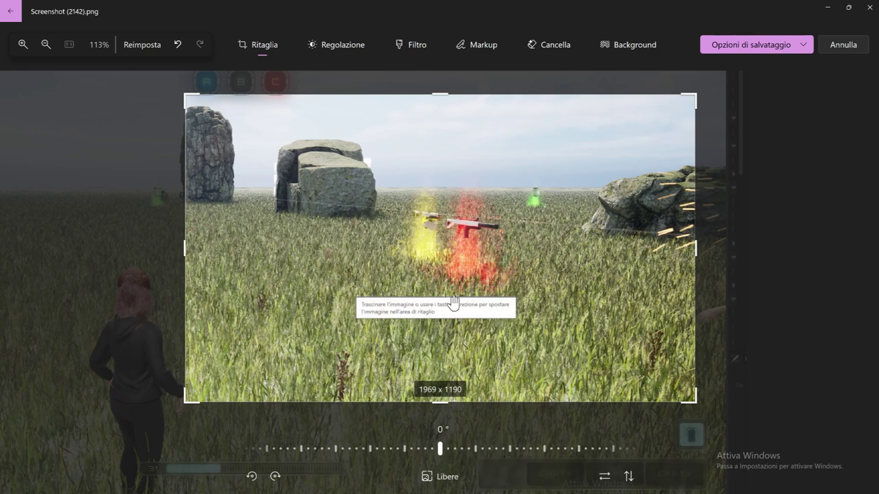
Step: Raise exposure to 25, contrast to 13 and saturation to 10
click(324, 49)
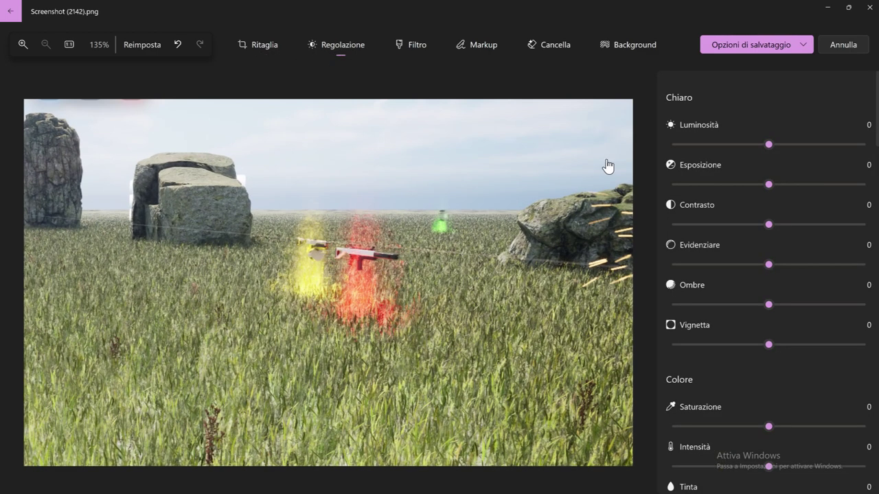
drag(768, 185, 795, 184)
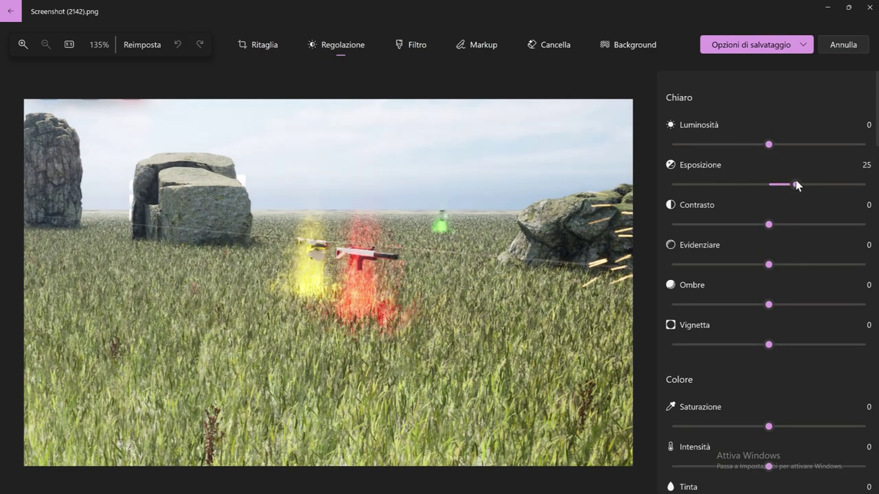
drag(772, 225, 784, 224)
scroll(758, 335, down, 1)
drag(768, 384, 780, 385)
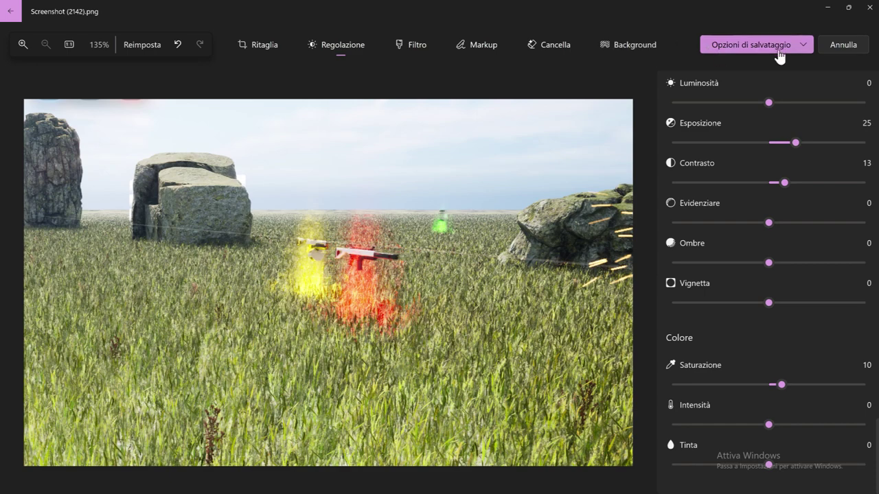
click(802, 44)
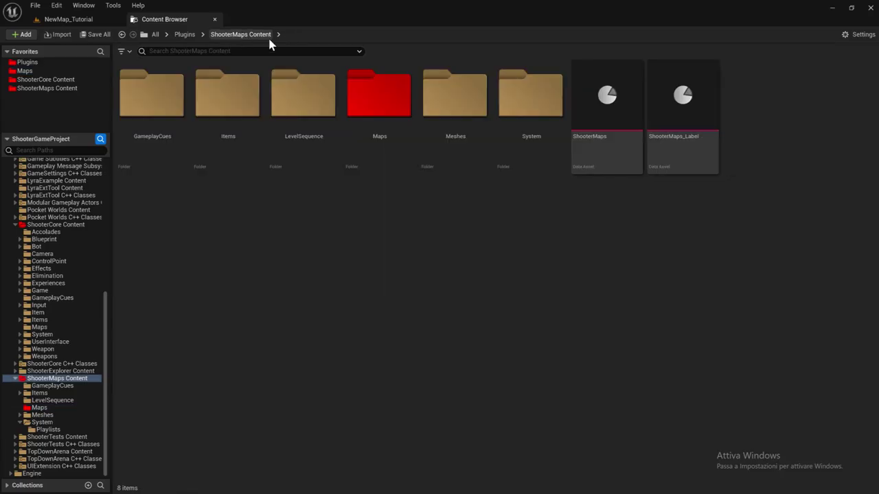
Step: Go to ShooterMaps System > Playlists and save the imported screenshot texture
double_click(522, 128)
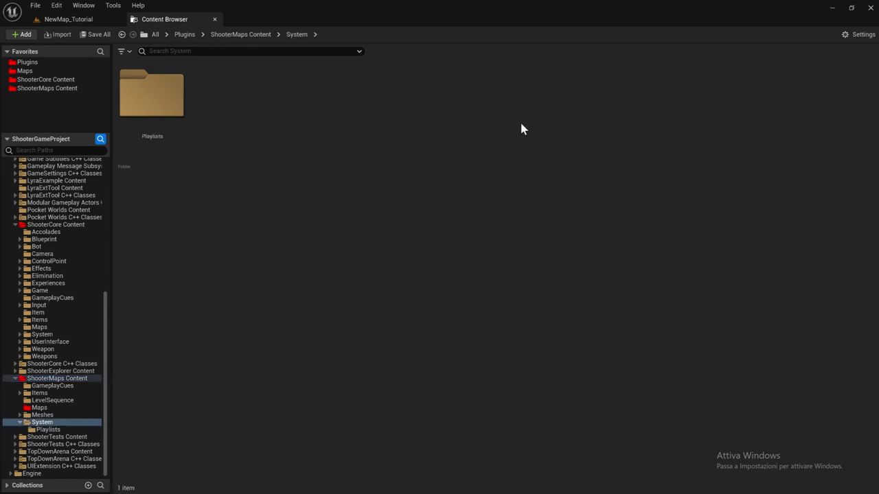
double_click(144, 109)
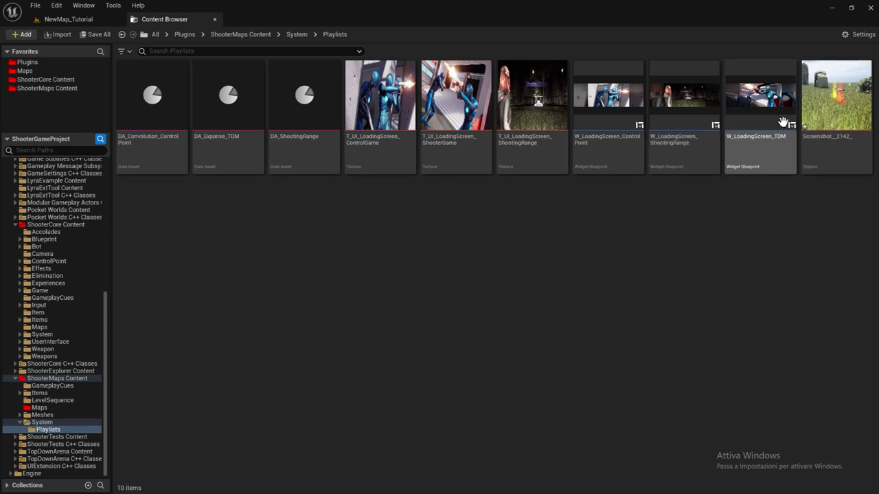
click(102, 37)
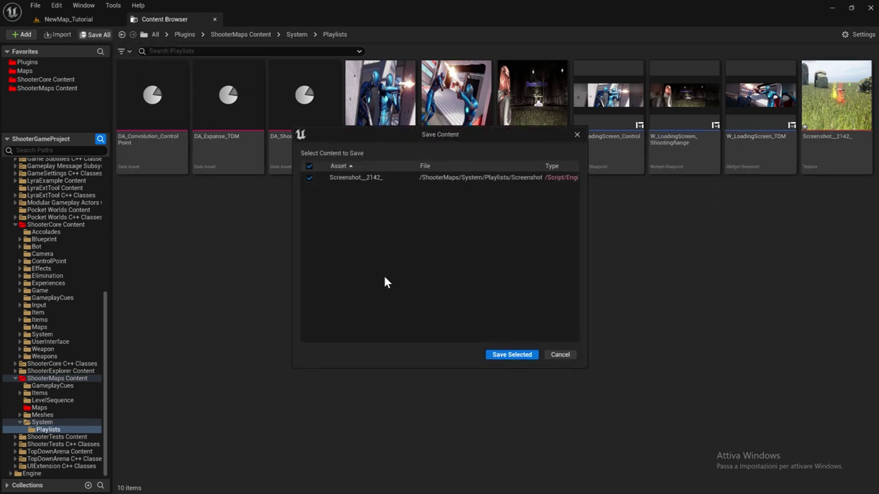
click(493, 355)
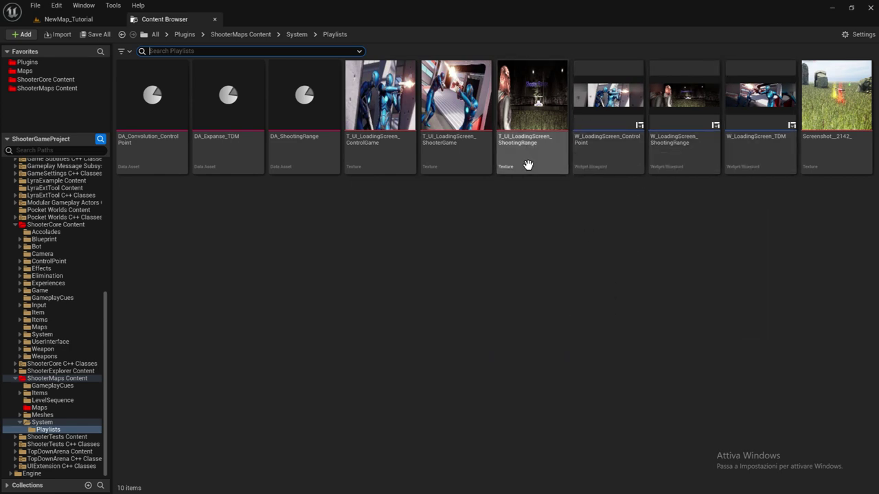
Step: Rename the screenshot texture T_UI_LoadingScreen_TutorialMap, adapting the ShootingRange texture's name
click(507, 154)
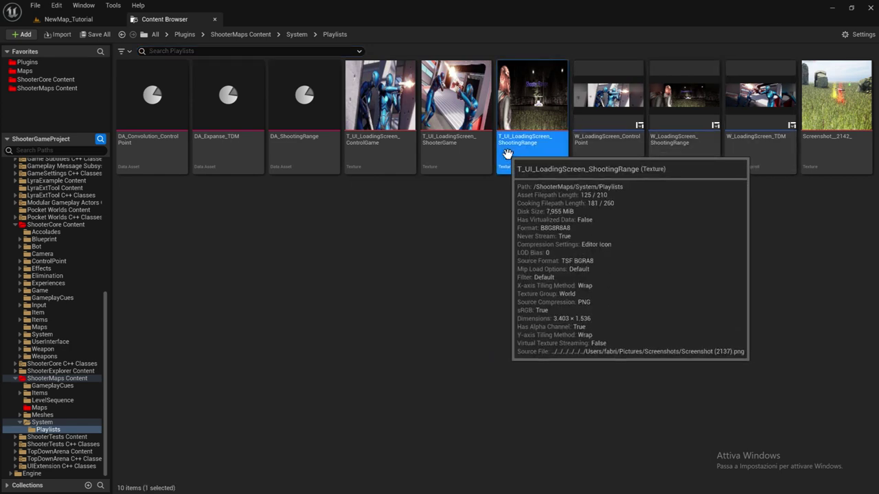
key(F2)
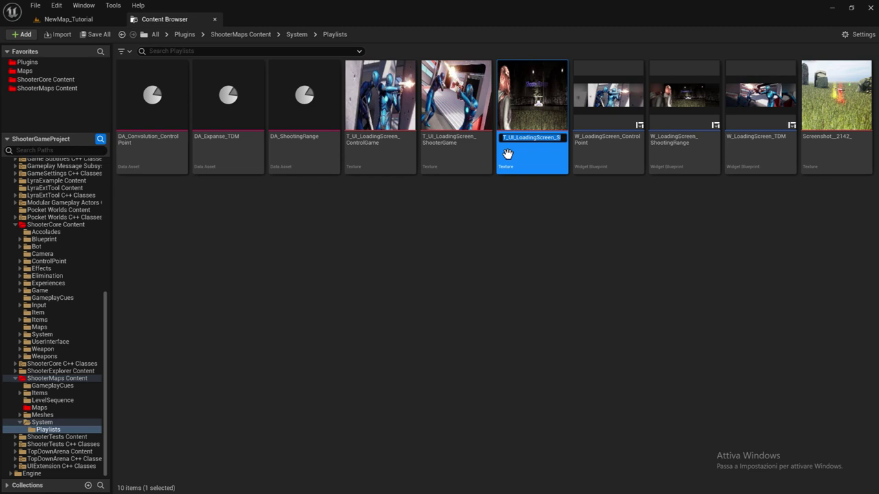
click(824, 155)
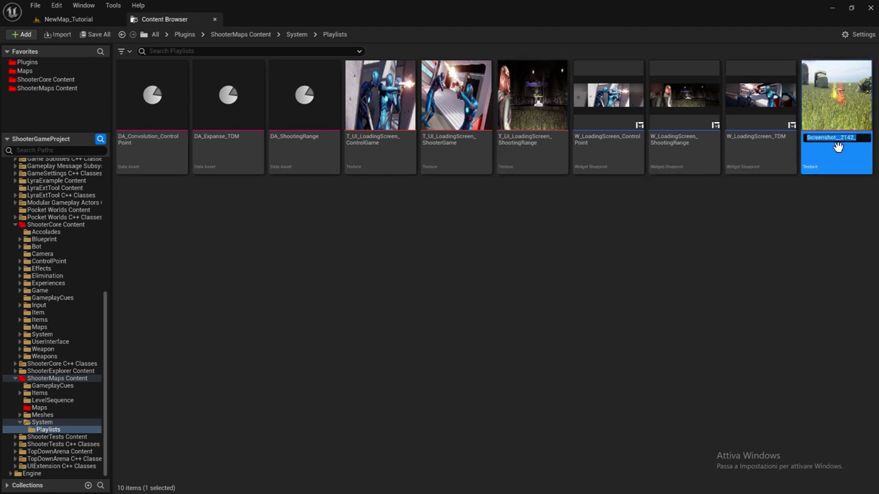
key(F2)
text(T_UI_LoadingScreen_ShootingRange)
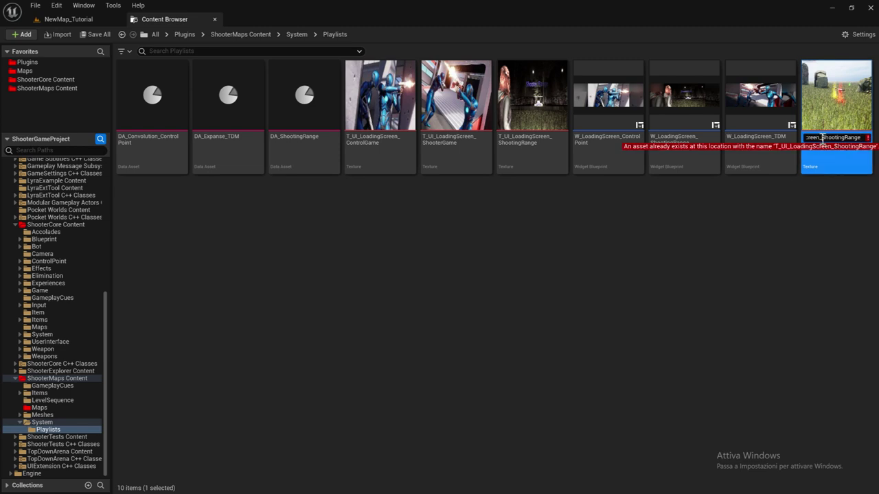
drag(822, 139, 860, 137)
text(TutorialMap)
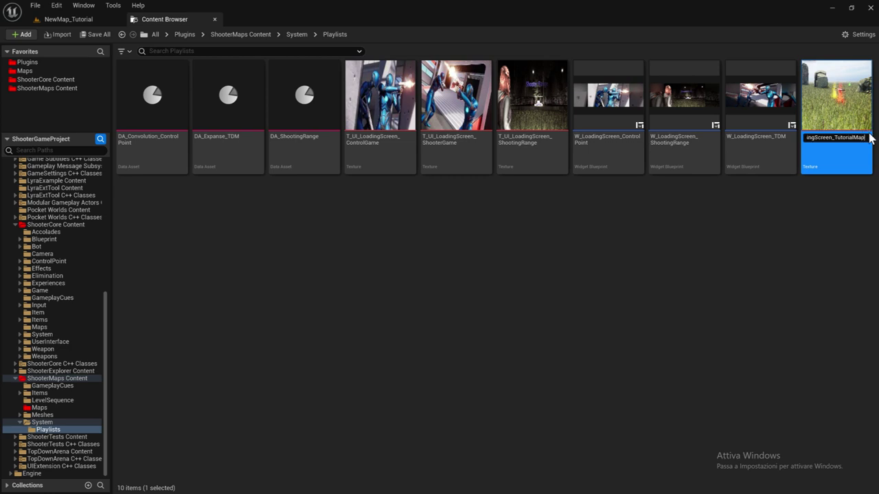
key(Return)
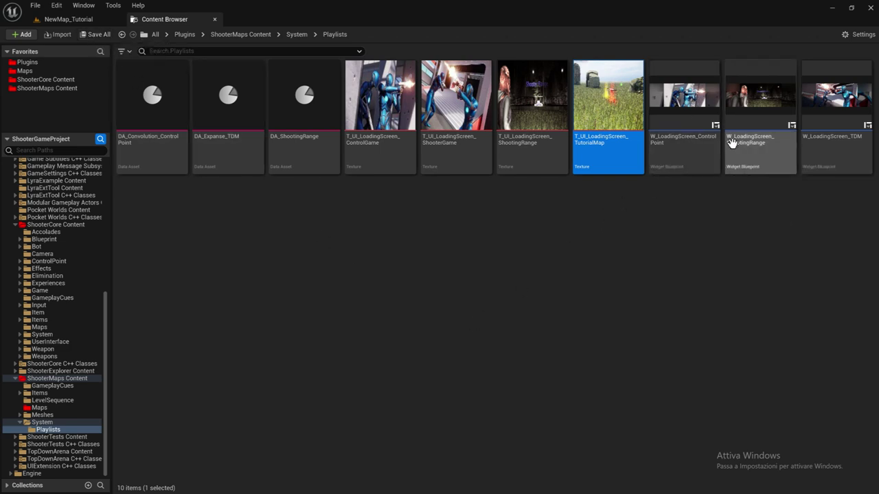
Step: Duplicate W_LoadingScreen_ShootingRange and name the copy W_LoadingScreen_TutorialMap
right_click(751, 156)
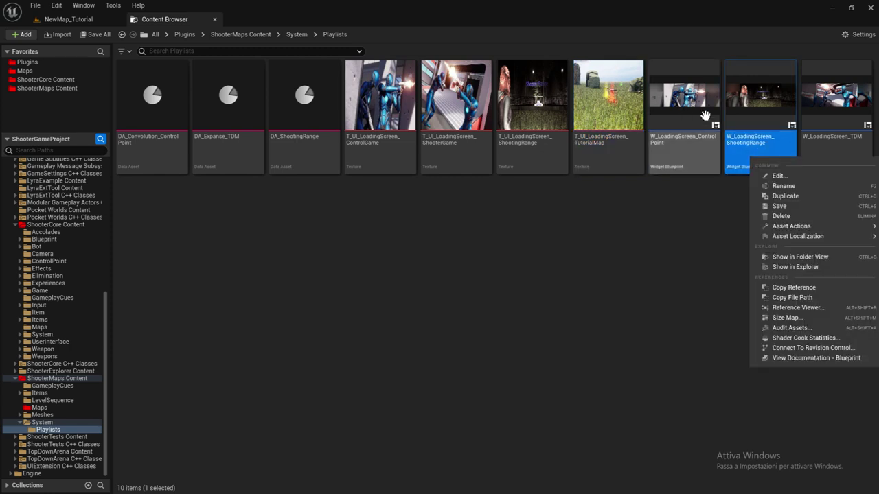
click(781, 196)
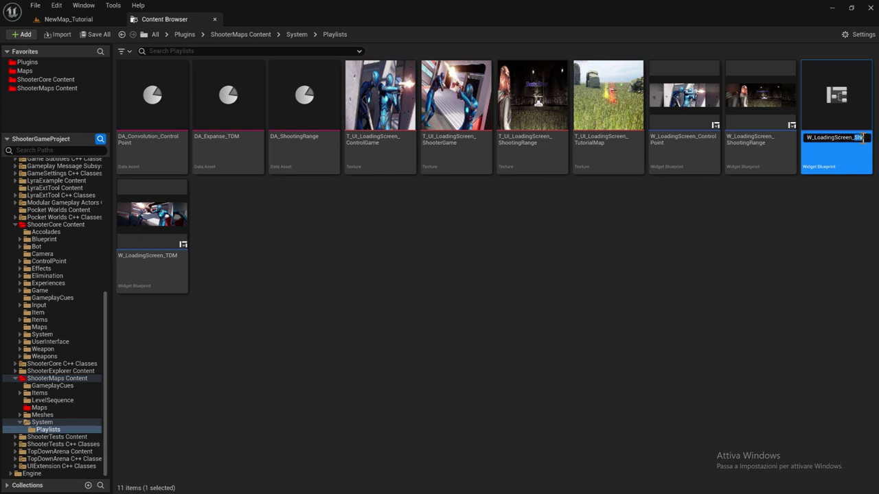
drag(855, 139, 875, 137)
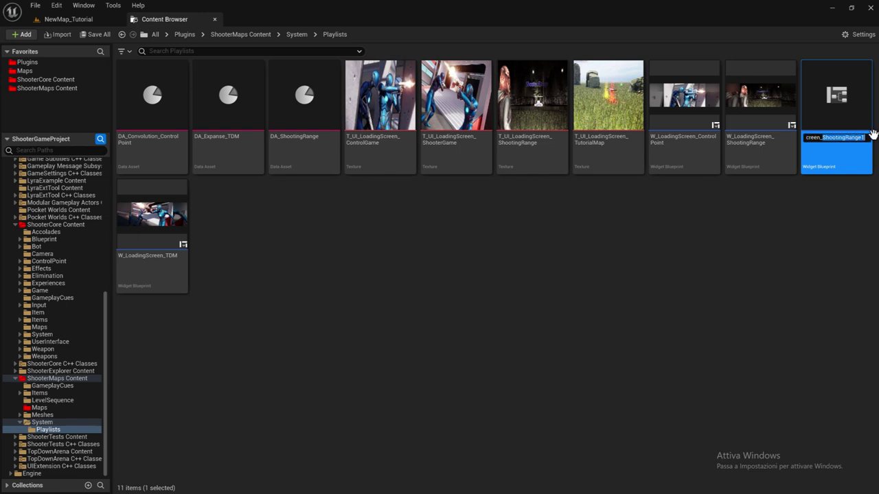
text(TutorialMap)
key(Return)
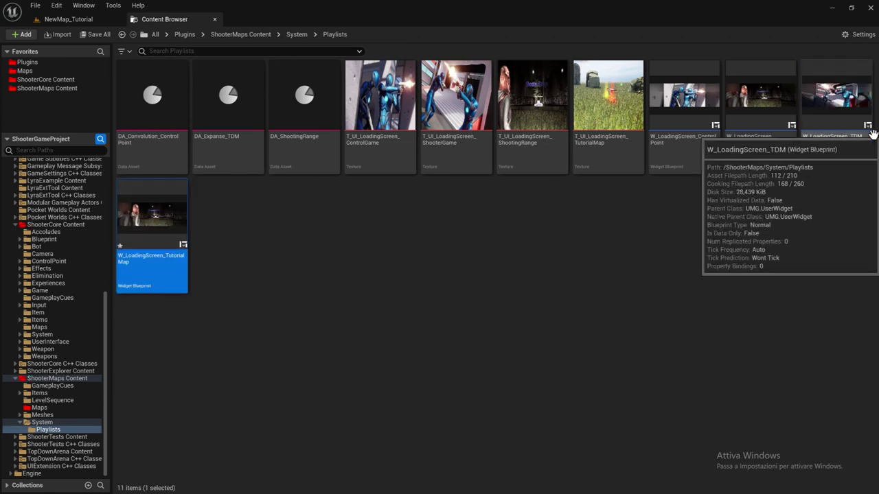
Step: Set W_AspectImageWithBlur's brush image to T_UI_LoadingScreen_TutorialMap and compile the widget
double_click(158, 249)
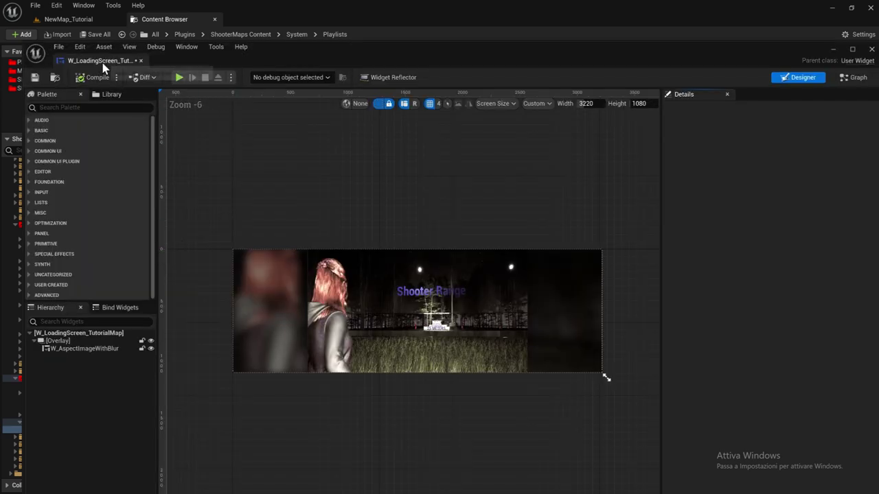
click(156, 59)
drag(240, 25, 243, 21)
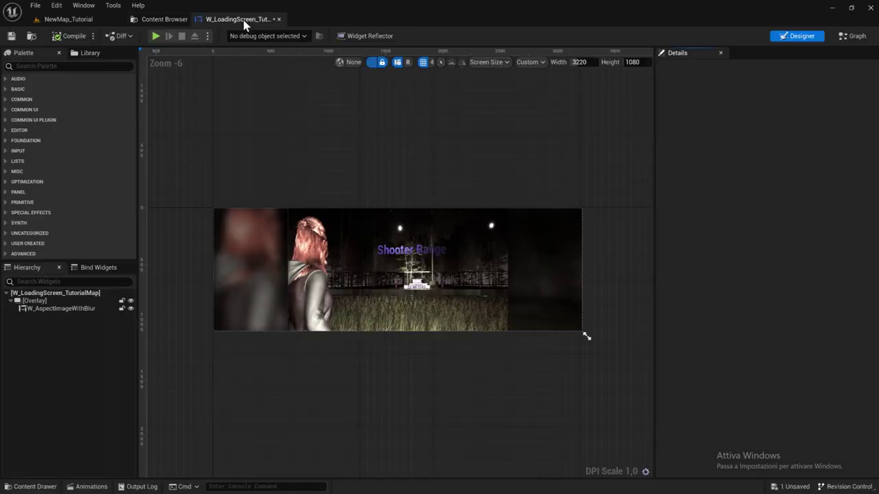
click(362, 274)
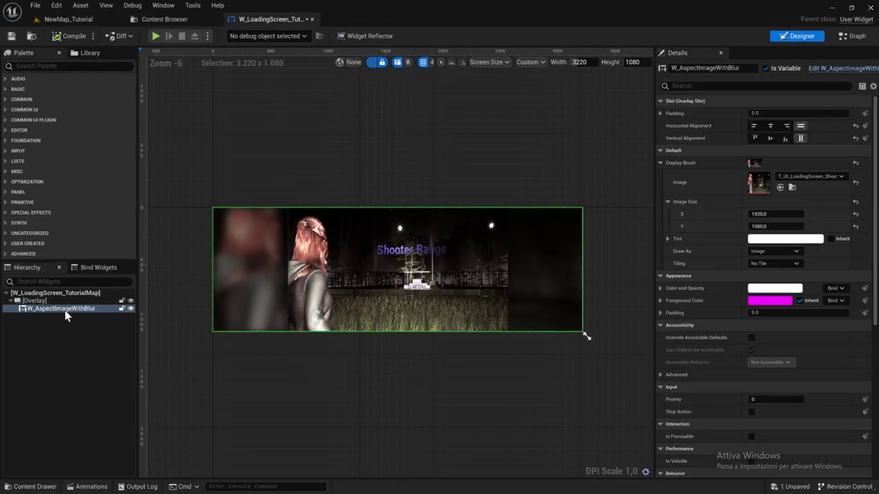
click(808, 176)
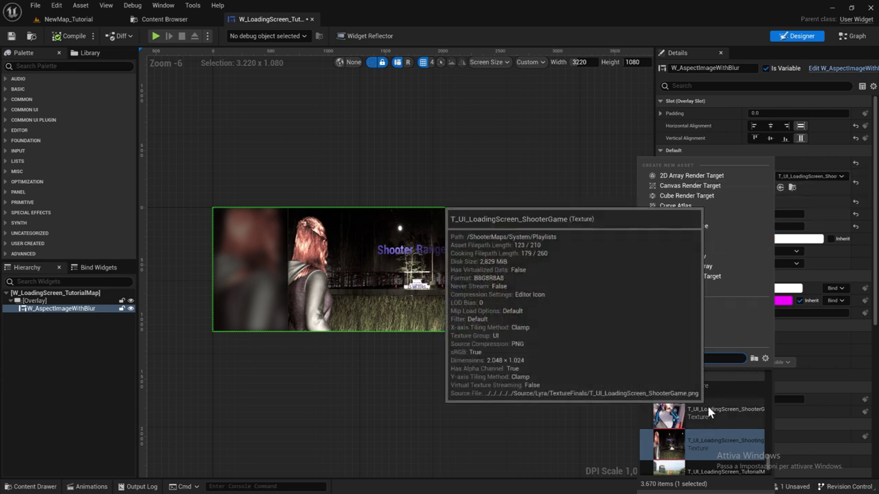
text(tuto)
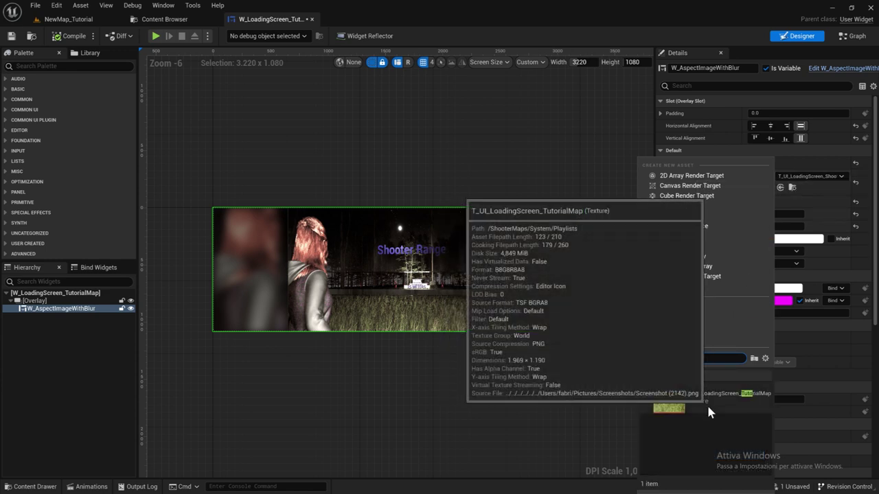
click(681, 410)
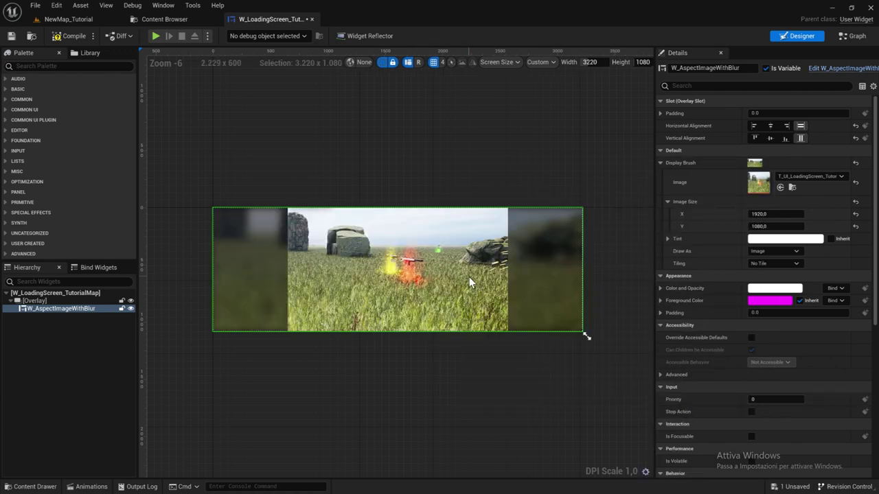
click(72, 37)
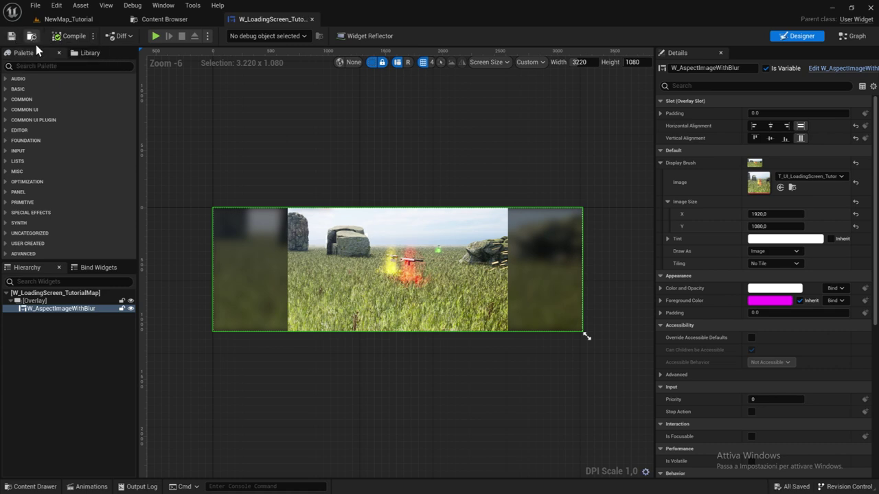
Step: Close the widget editor and duplicate DA_ShootingRange as DA_TutorailMap
click(311, 19)
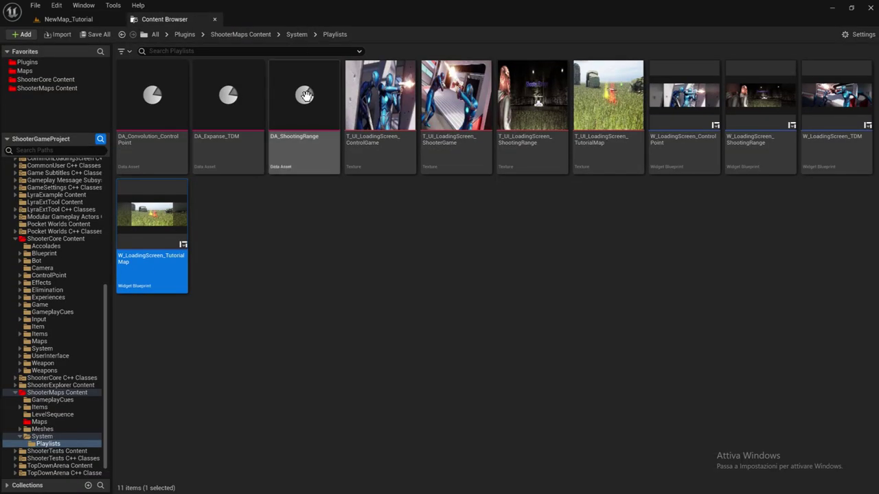
right_click(289, 151)
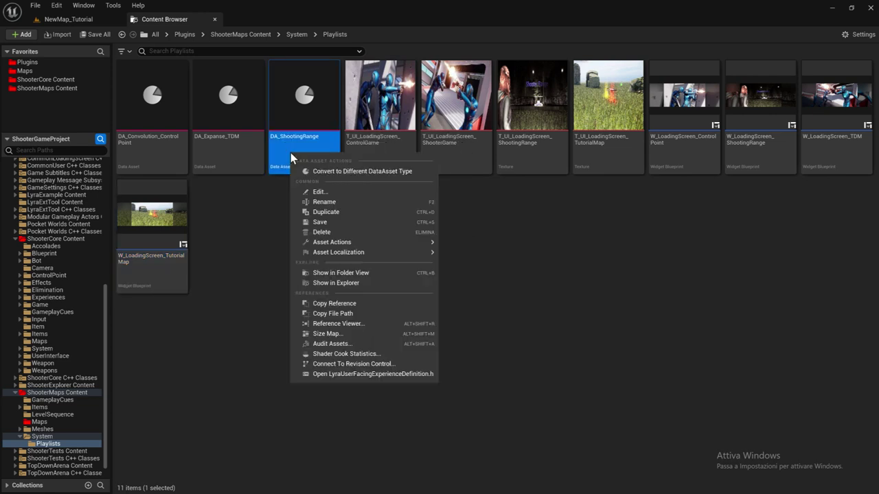
click(362, 159)
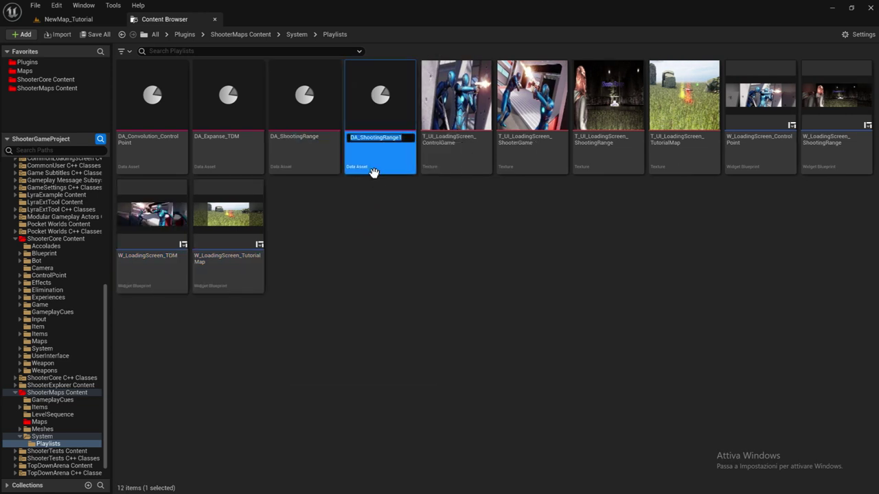
drag(360, 138, 405, 138)
text(TutorailMap)
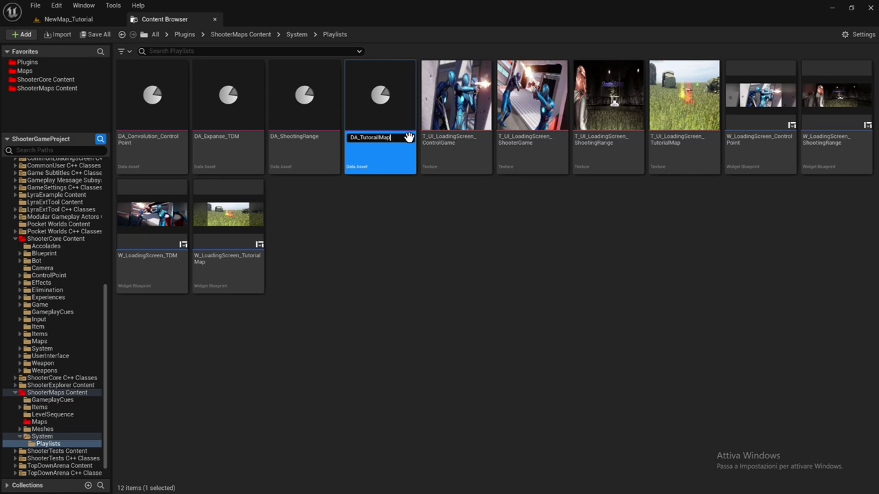
key(Return)
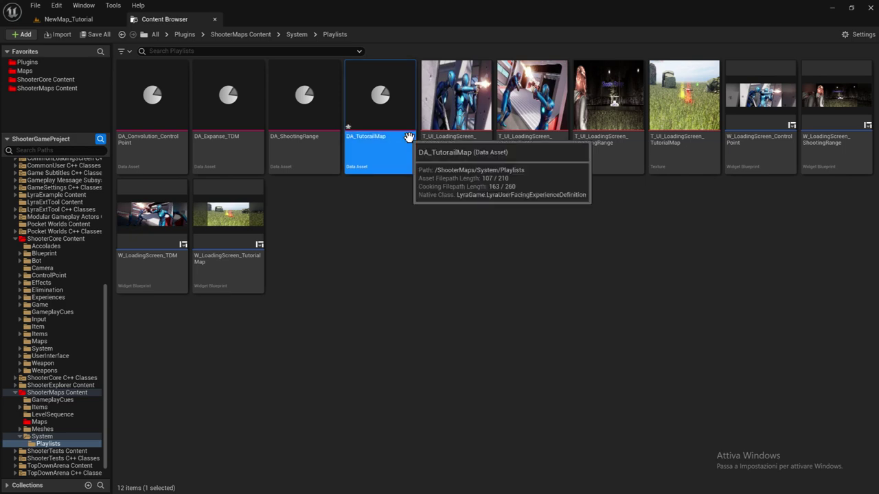
Step: Open DA_TutorailMap and point its Map ID to NewMap_Tutorial
double_click(364, 138)
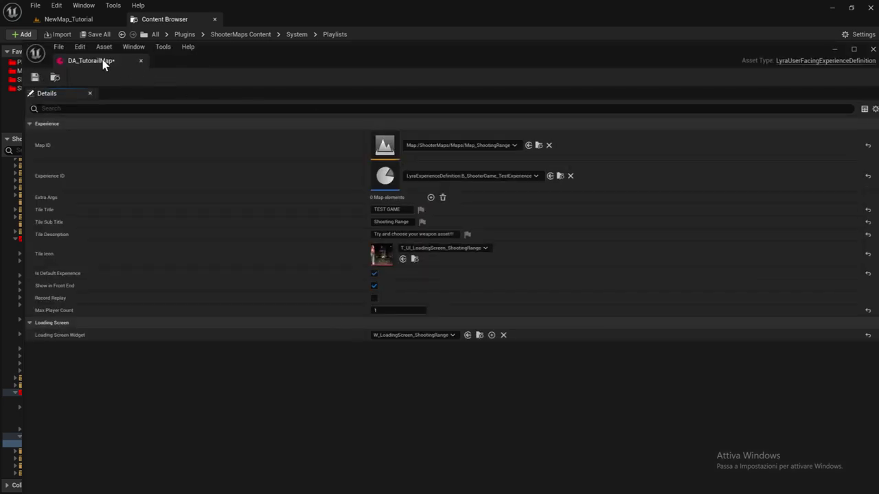
drag(102, 61, 271, 21)
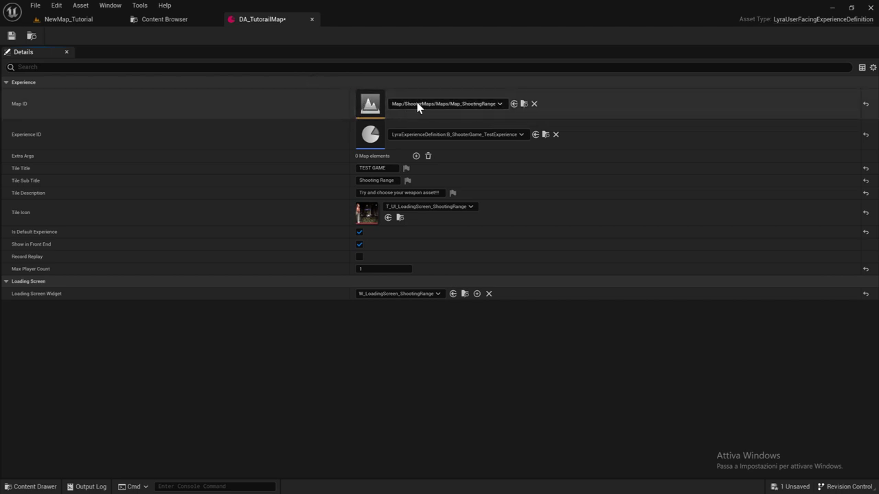
click(497, 106)
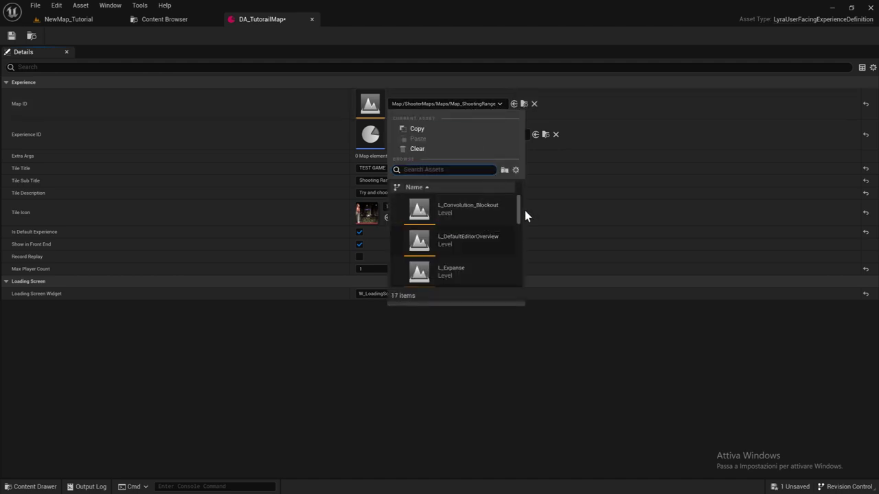
drag(517, 213, 512, 269)
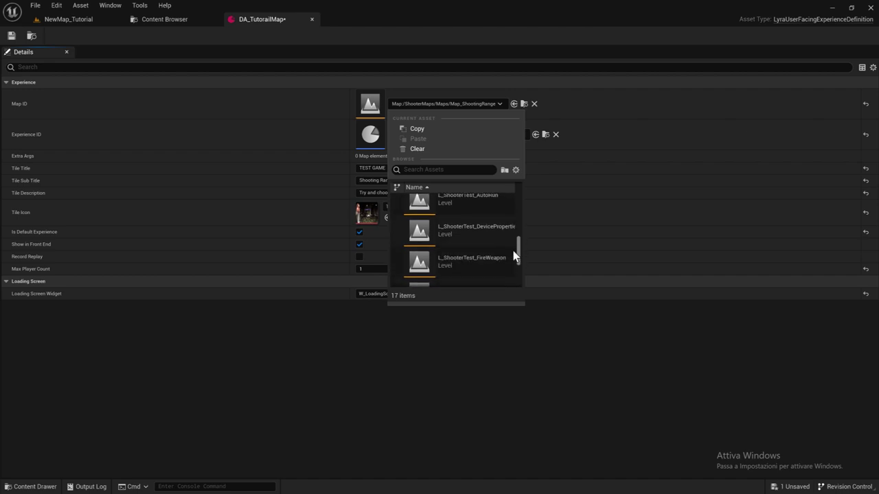
drag(512, 269, 519, 274)
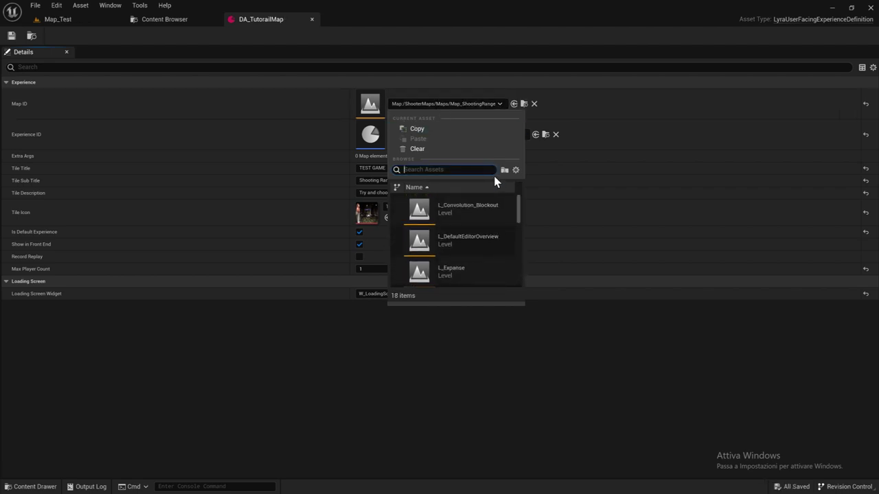
text(tuto)
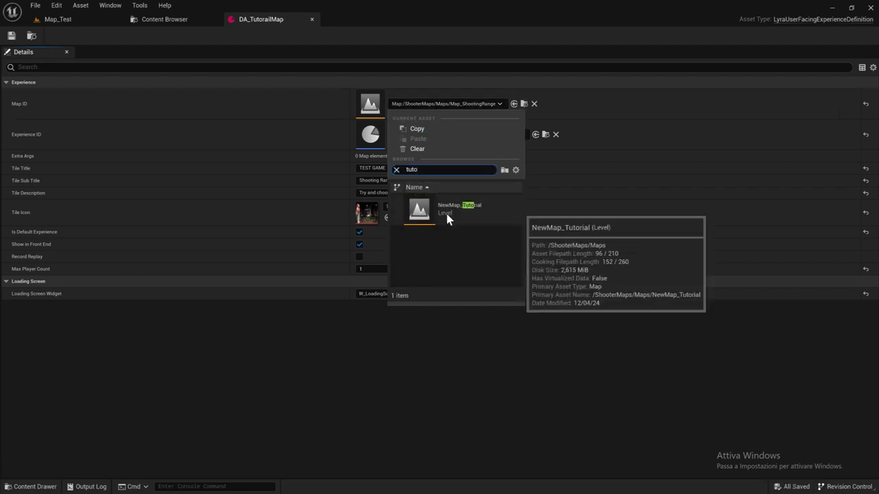
click(447, 214)
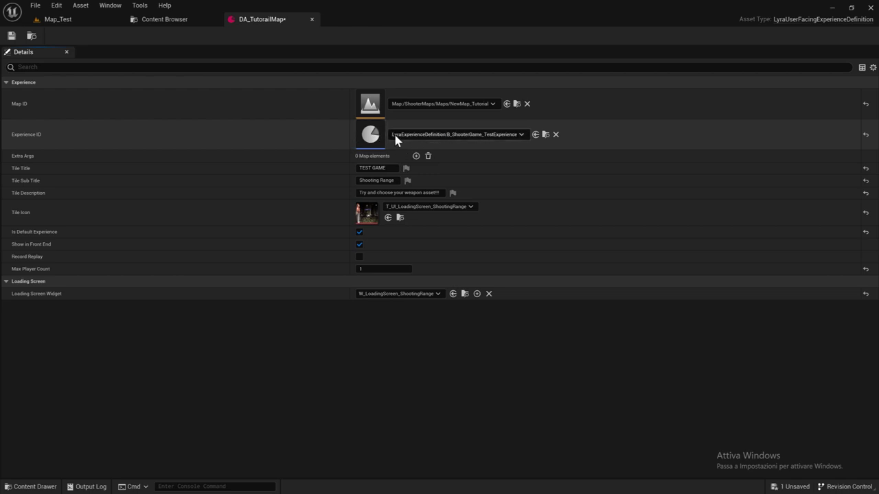
Step: Set DA_TutorailMap's Experience ID to B_LyraShooterGame_ControlPoints
click(515, 136)
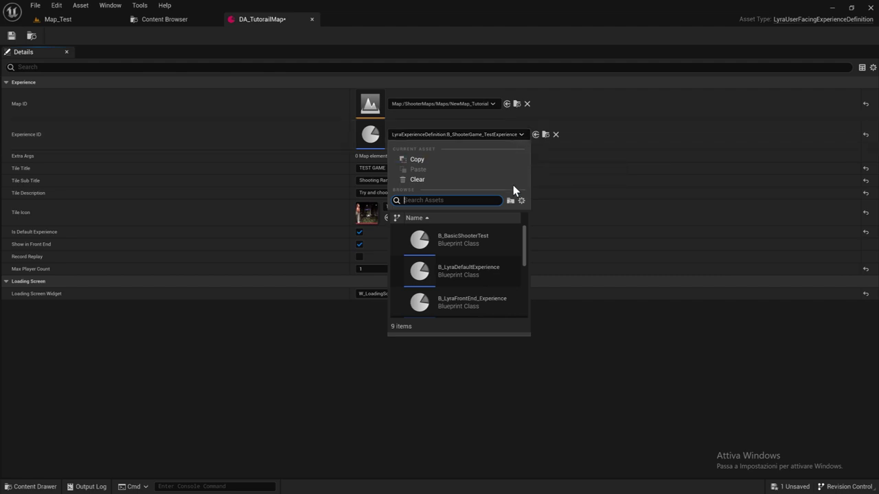
scroll(508, 251, down, 1)
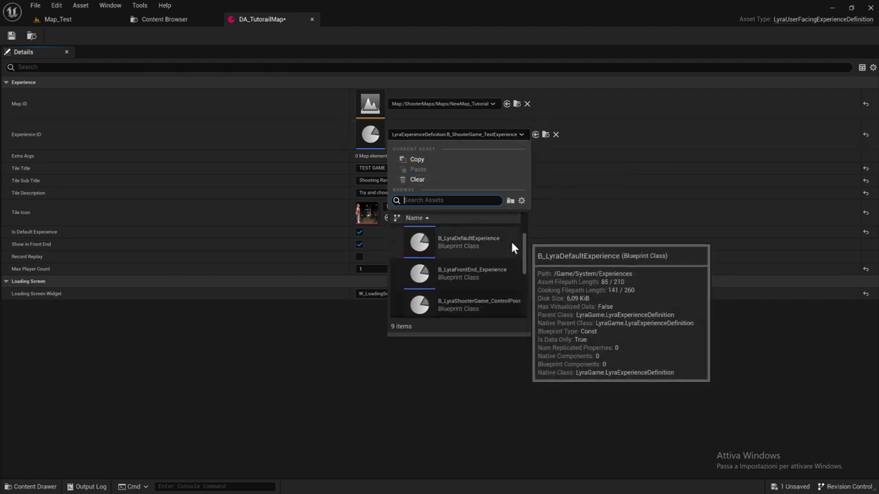
click(508, 304)
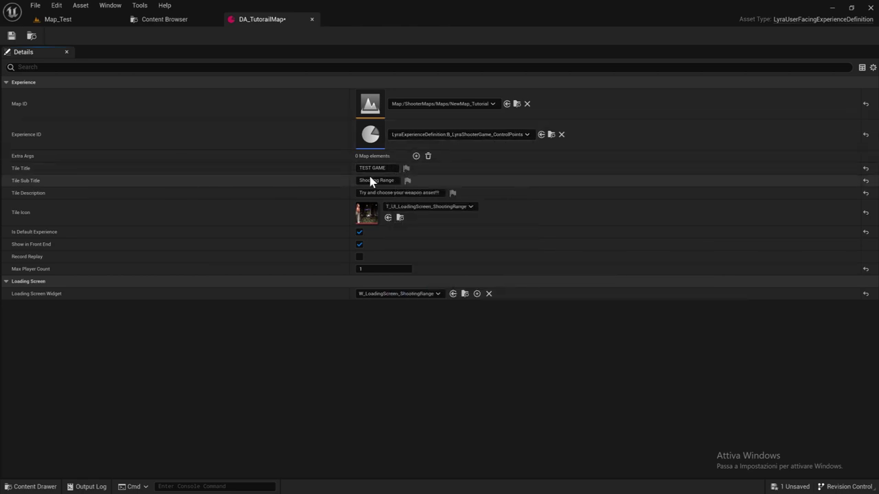
Step: Set Tile Title StoneIsland, Sub Title ControlPoint, and type description 'control all points to win'
drag(392, 168, 331, 171)
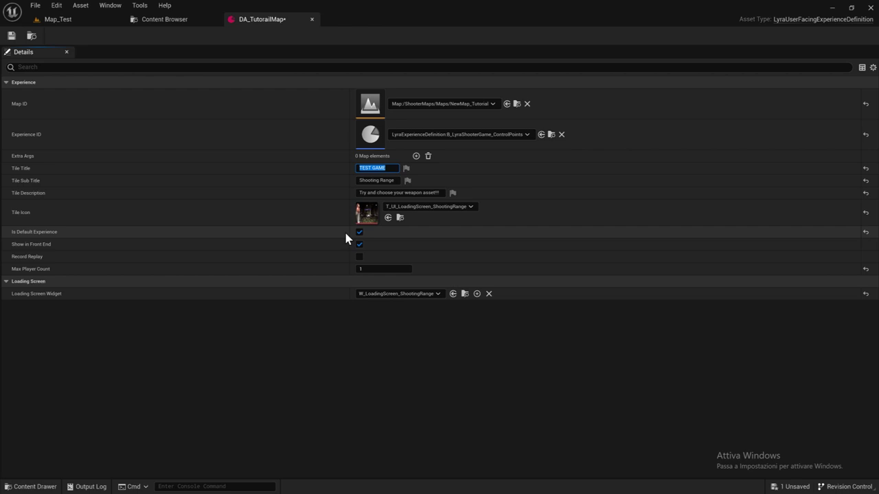
key(BackSpace)
text(StoneI)
text(sland)
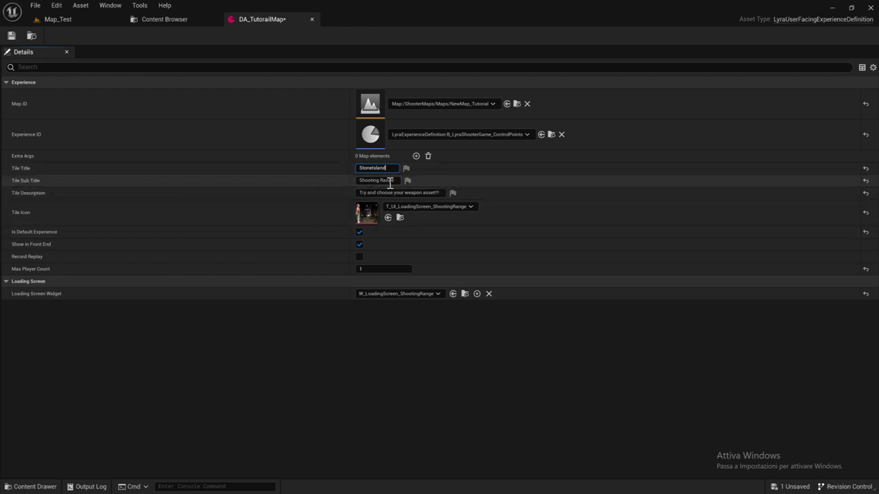
click(349, 180)
text(C)
text(ontrolP)
text(onin)
key(BackSpace)
key(BackSpace)
text(int)
key(Return)
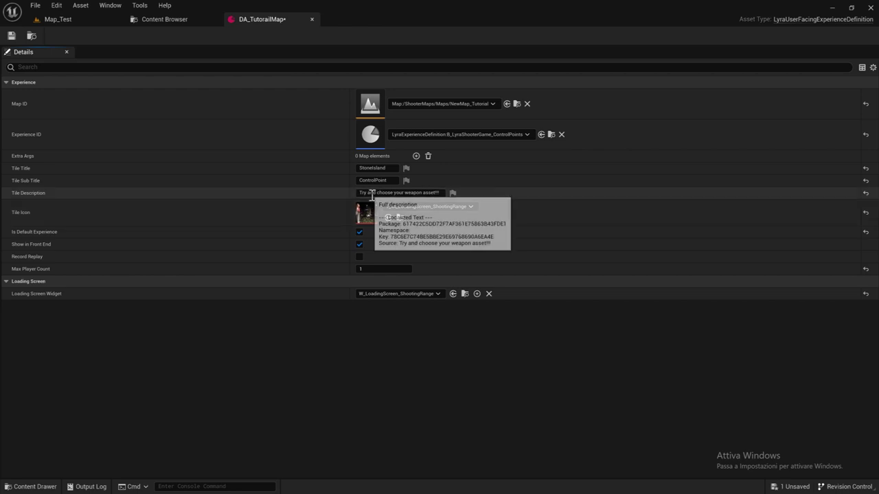
click(359, 194)
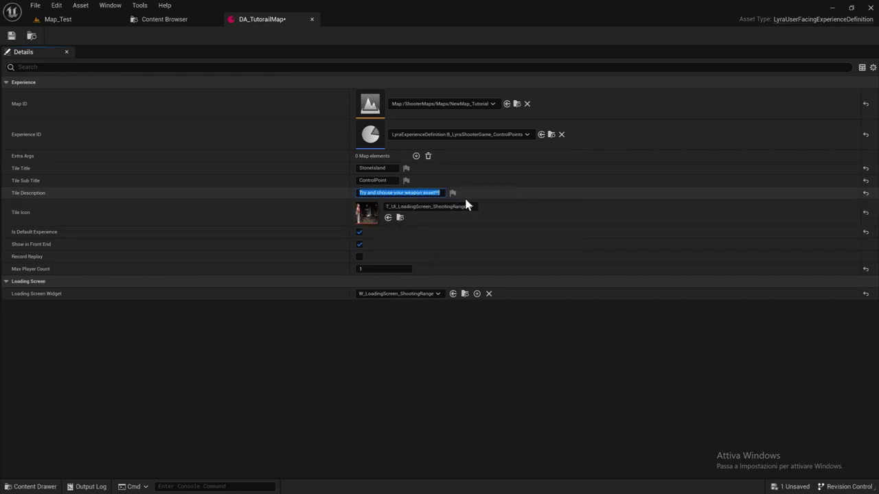
text(control all points)
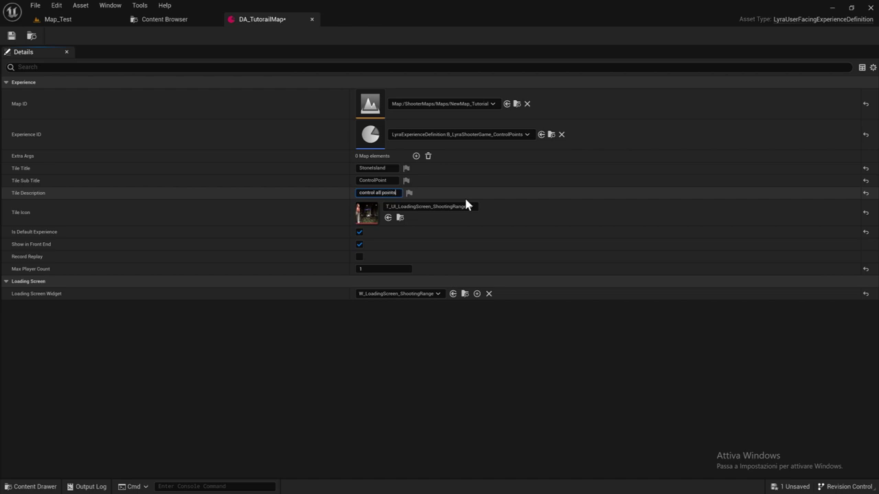
text( to win)
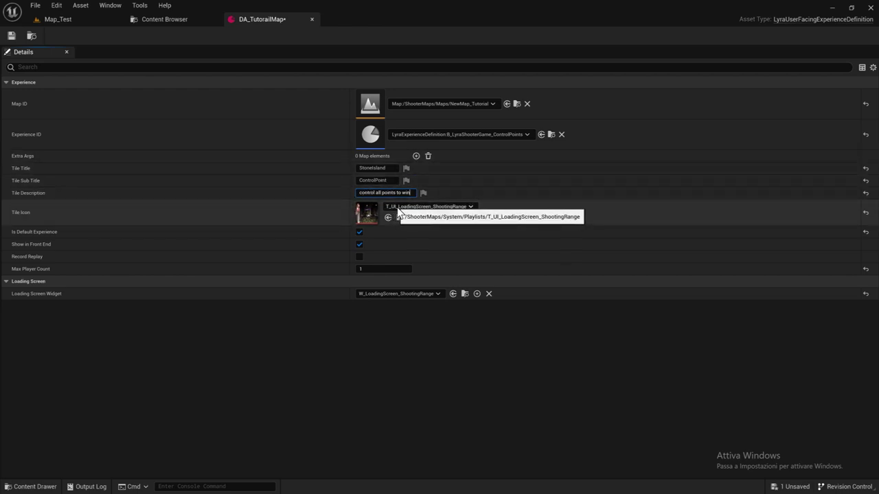
Step: Use T_UI_LoadingScreen_TutorialMap as Tile Icon, W_LoadingScreen_TutorialMap as loading widget, then save
click(398, 208)
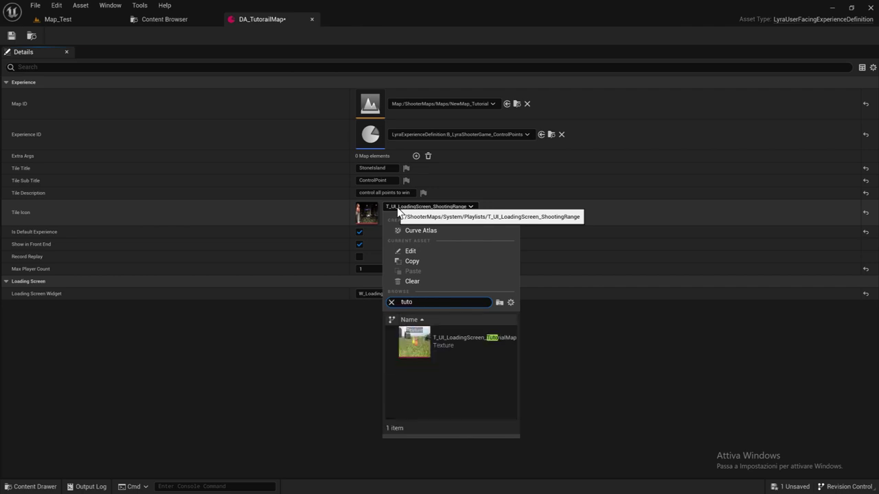
click(453, 341)
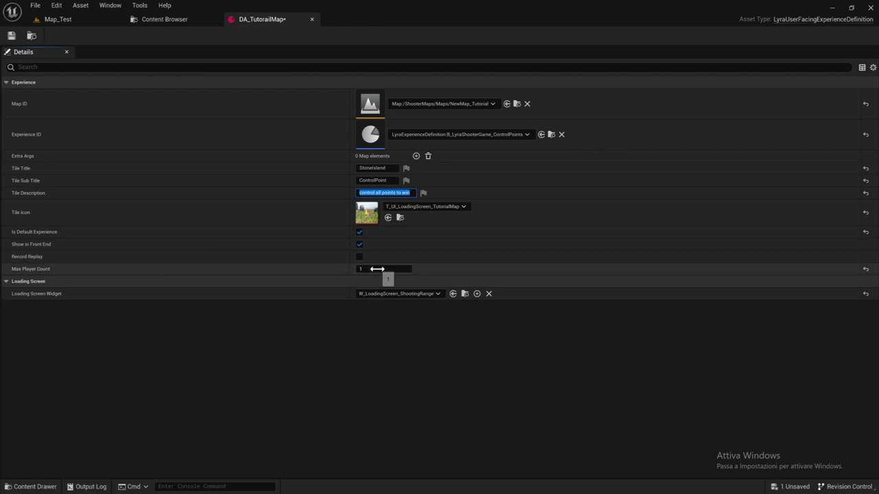
key(Return)
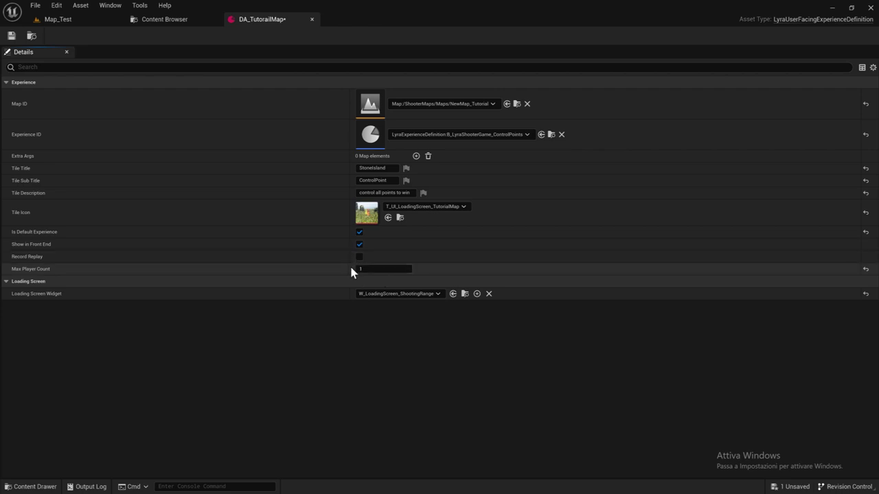
click(396, 293)
text(tu)
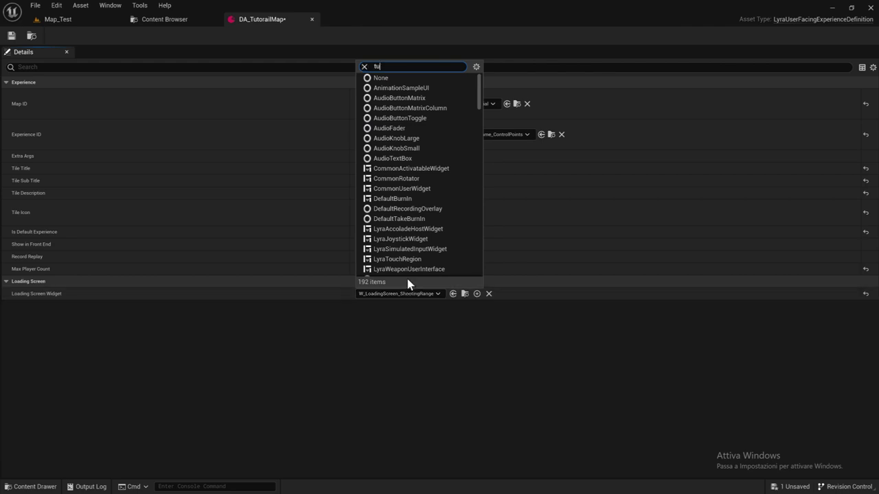
text(t)
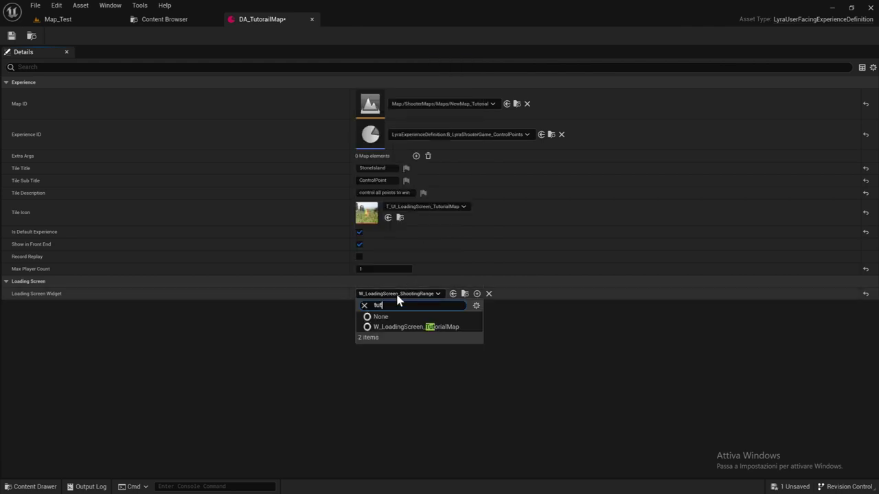
click(420, 327)
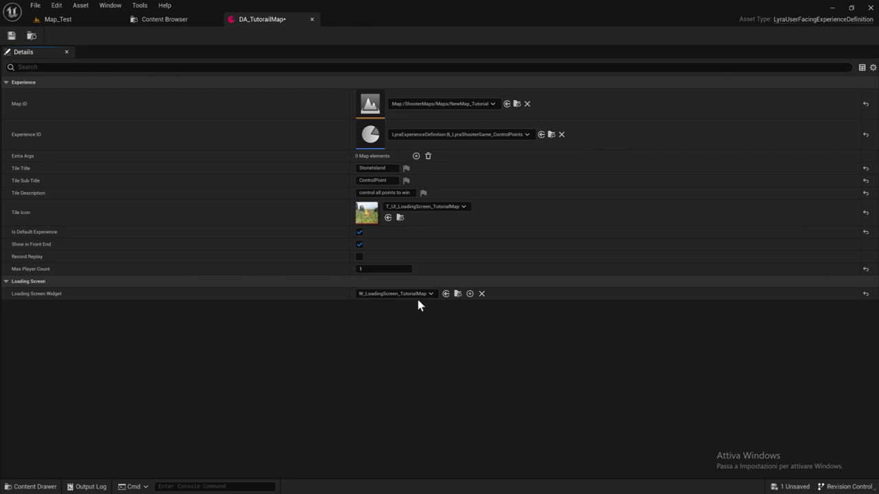
click(11, 36)
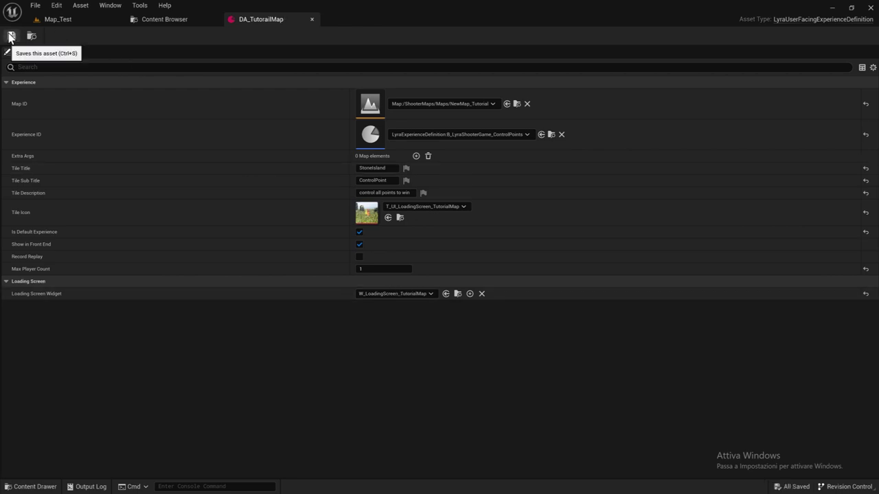
Step: From the Lyra front end, go to Host a Game and launch the StoneIsland ControlPoint card
click(106, 24)
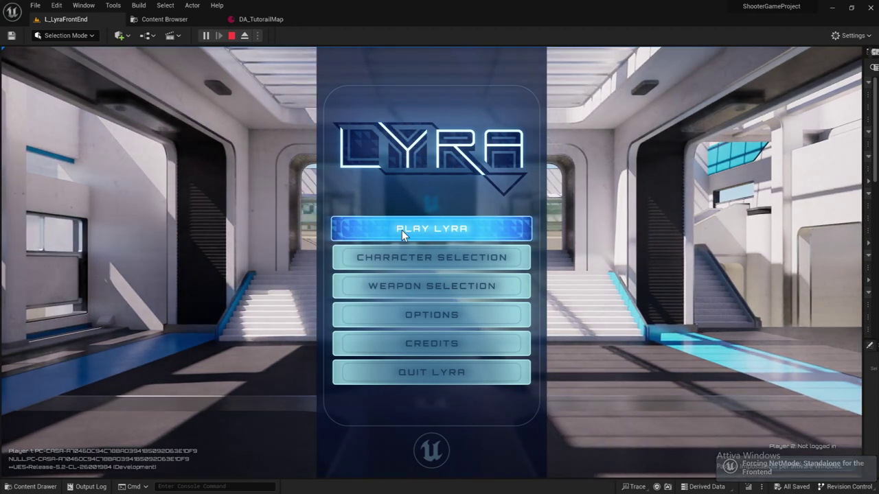
click(394, 229)
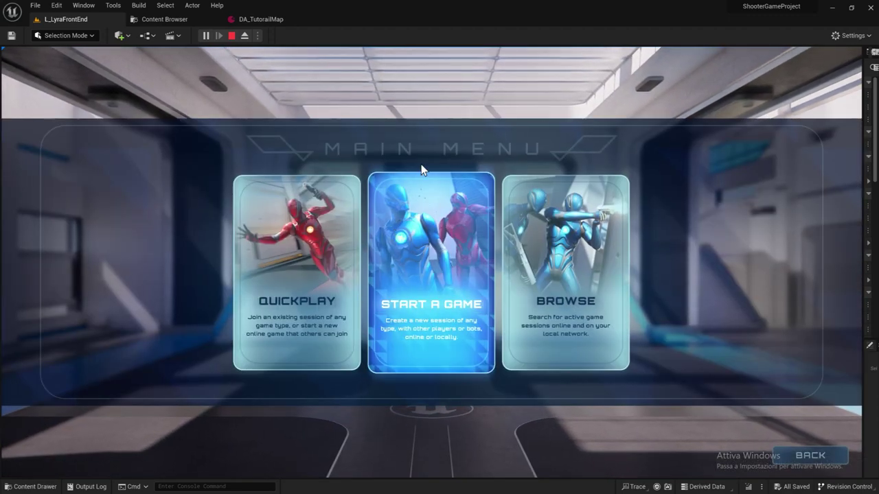
click(414, 250)
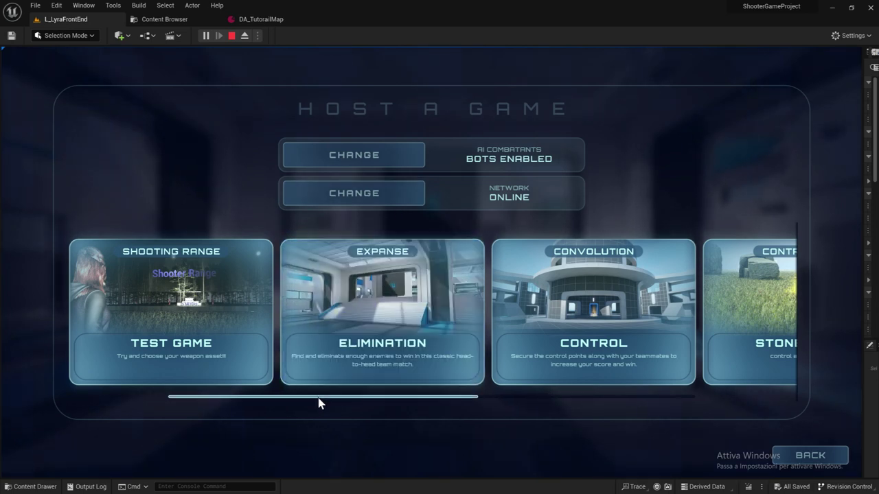
drag(318, 403, 523, 401)
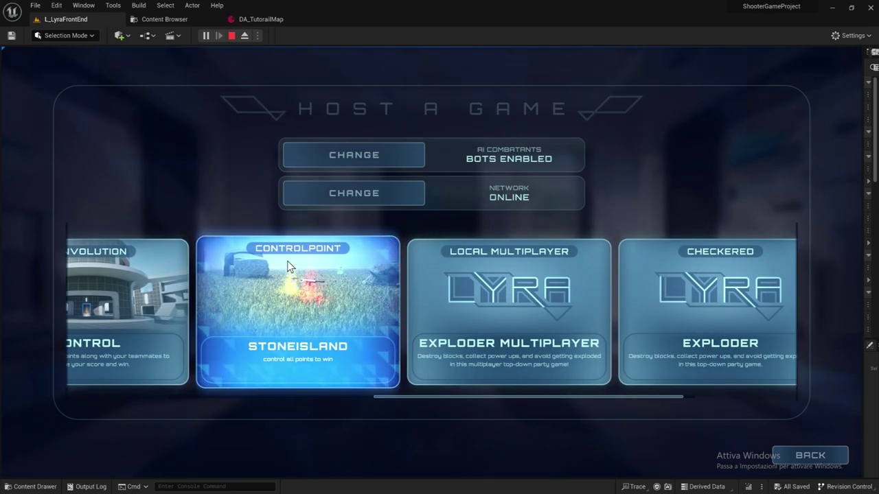
drag(392, 401, 351, 405)
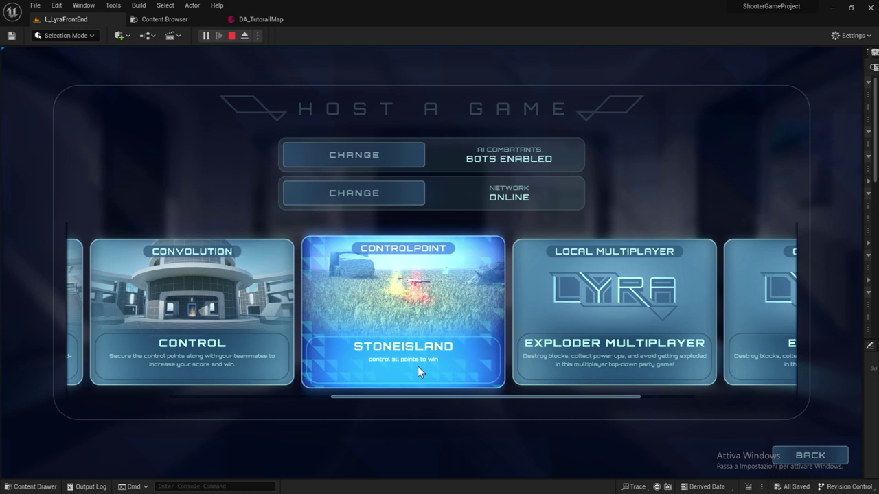
scroll(388, 398, up, 2)
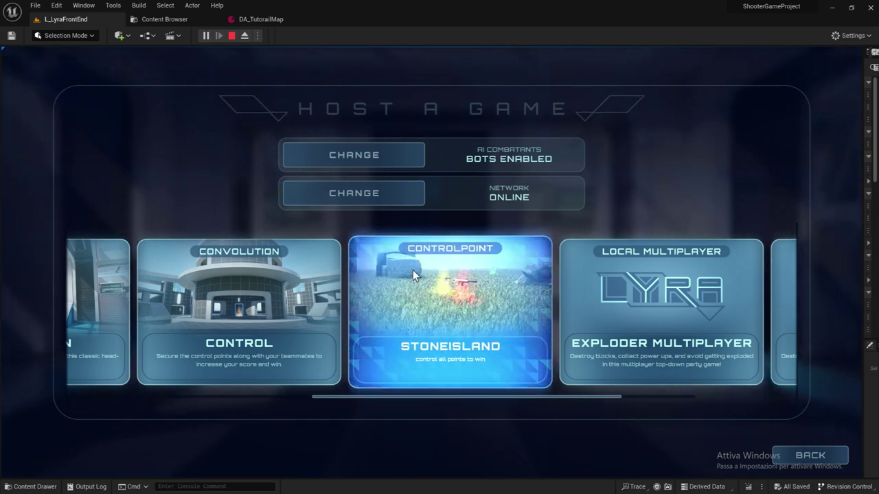
click(453, 296)
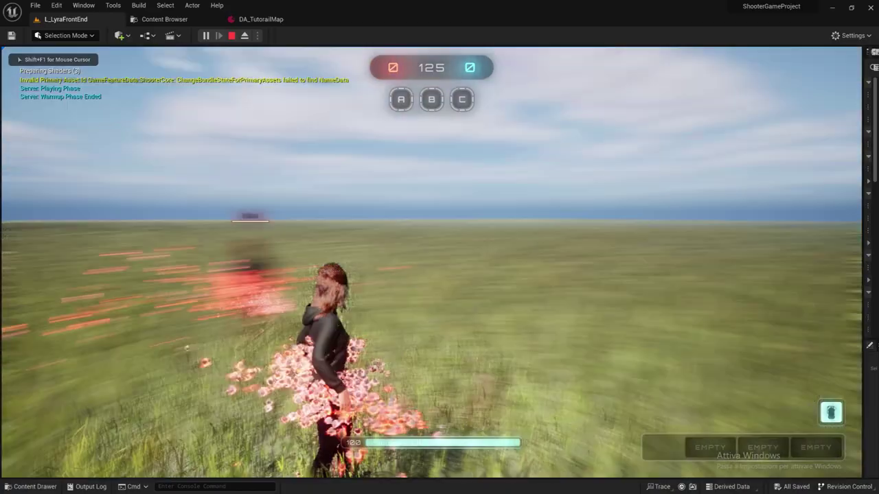
Step: Run the character forward through the grass field of the StoneIsland match
key(w)
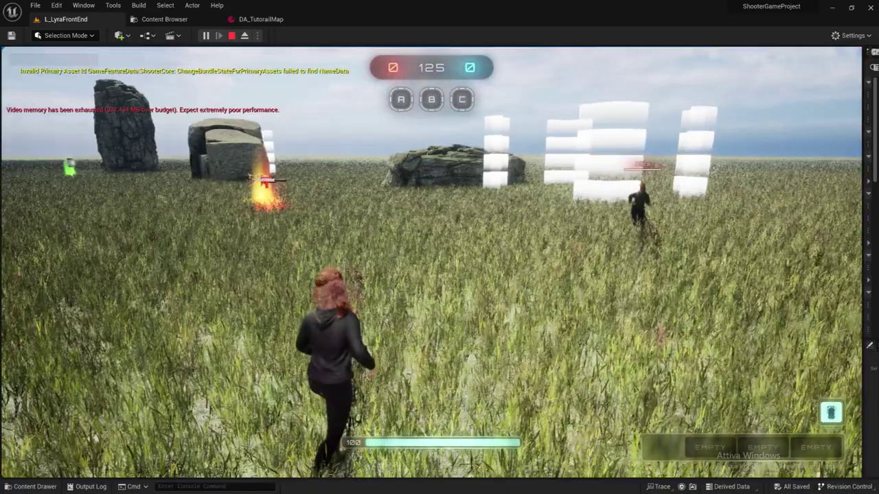